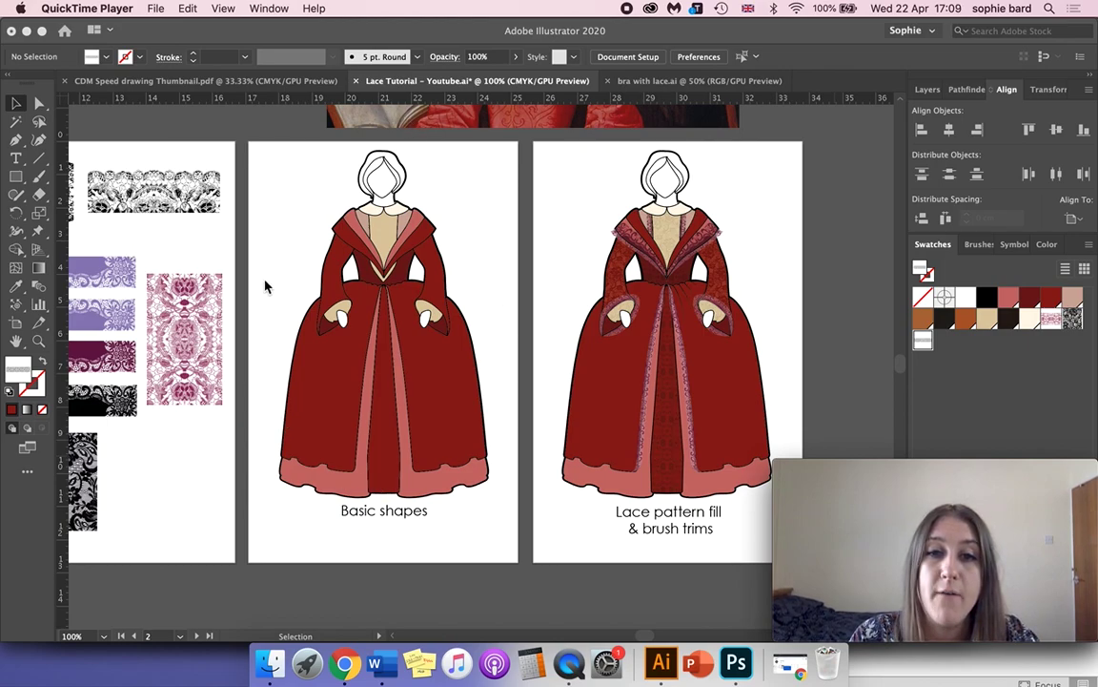
# Bring the Illustrator Lace Tutorial document, showing both gown versions, into focus.
pyautogui.click(415, 187)
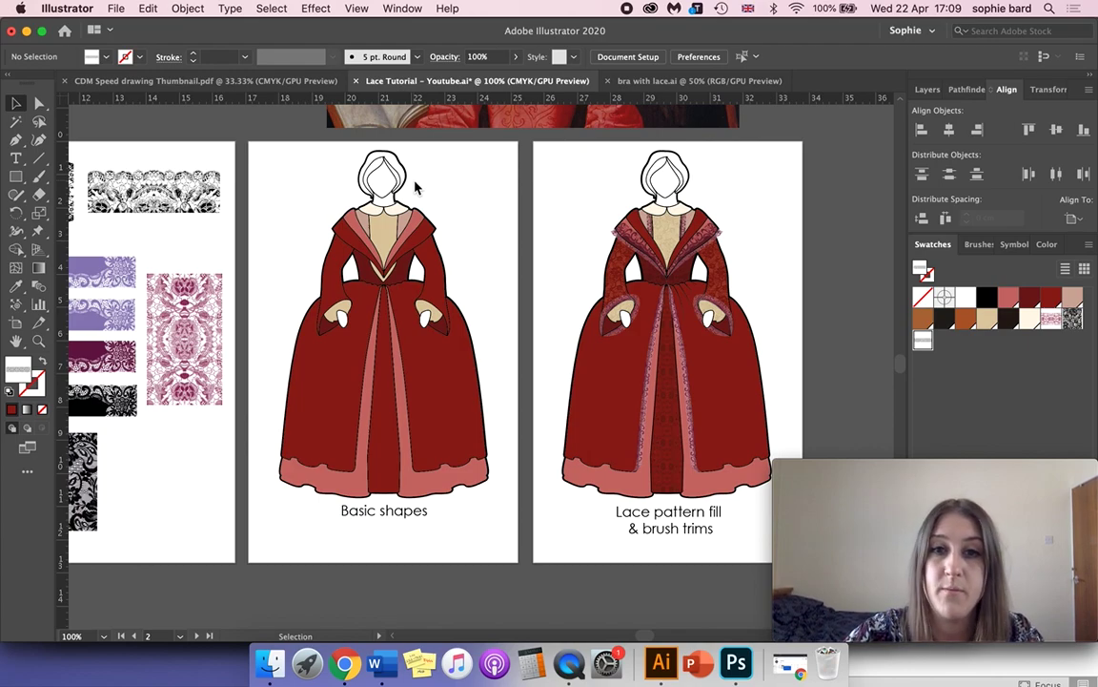
pyautogui.scroll(3, 415, 187)
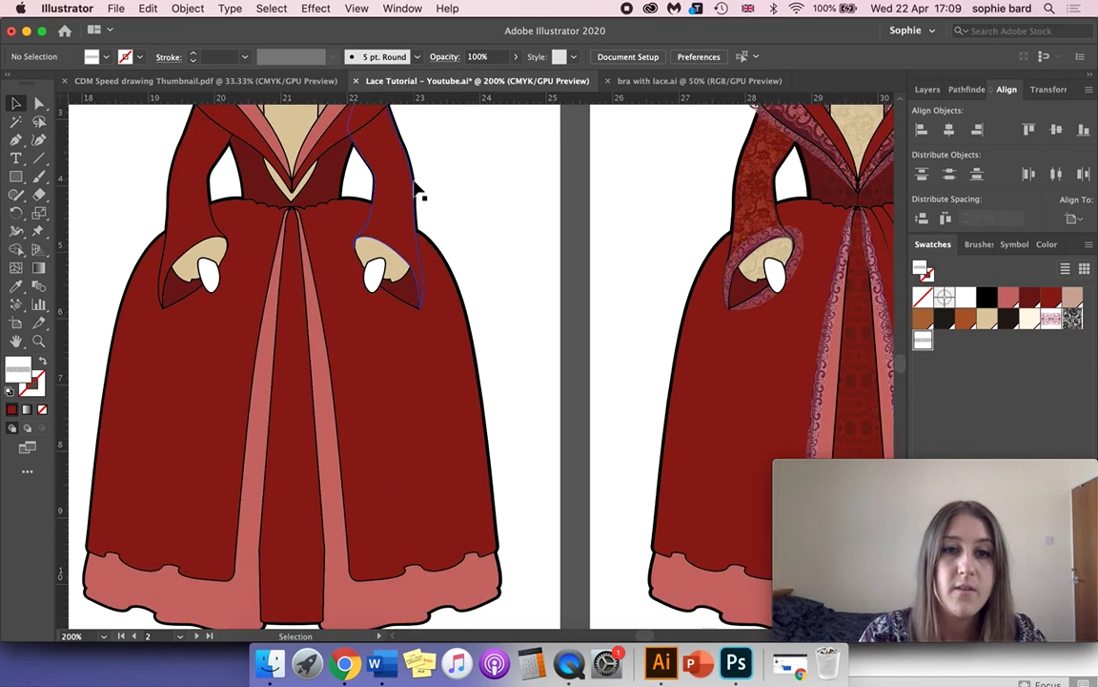
pyautogui.scroll(3, 415, 187)
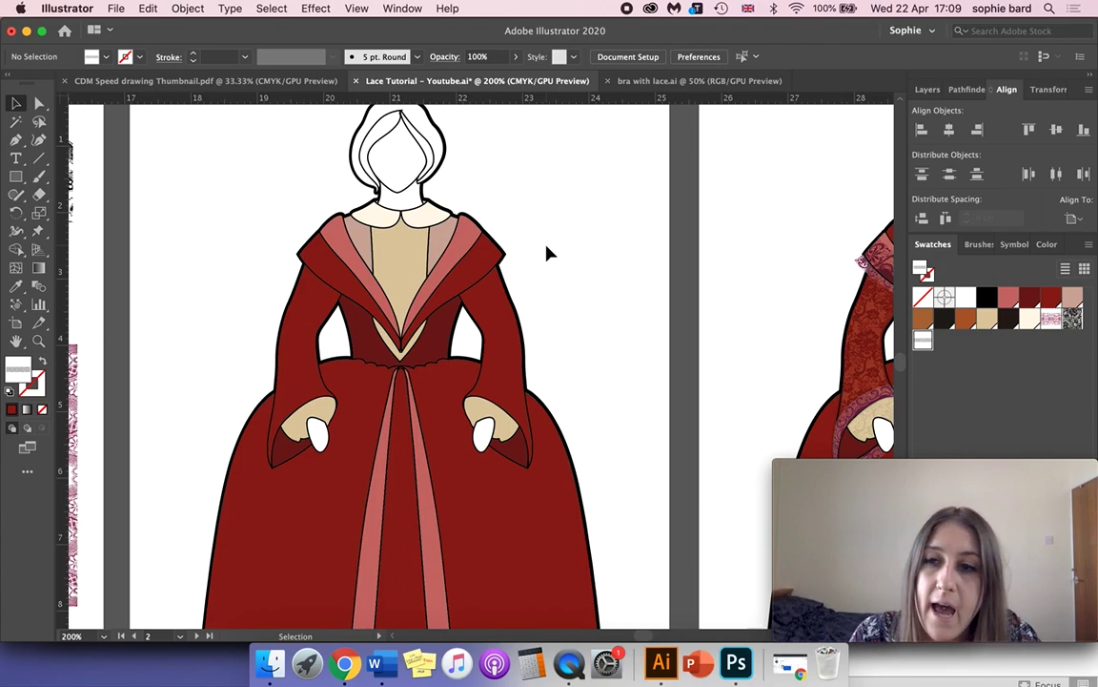
pyautogui.hscroll(10, 548, 253)
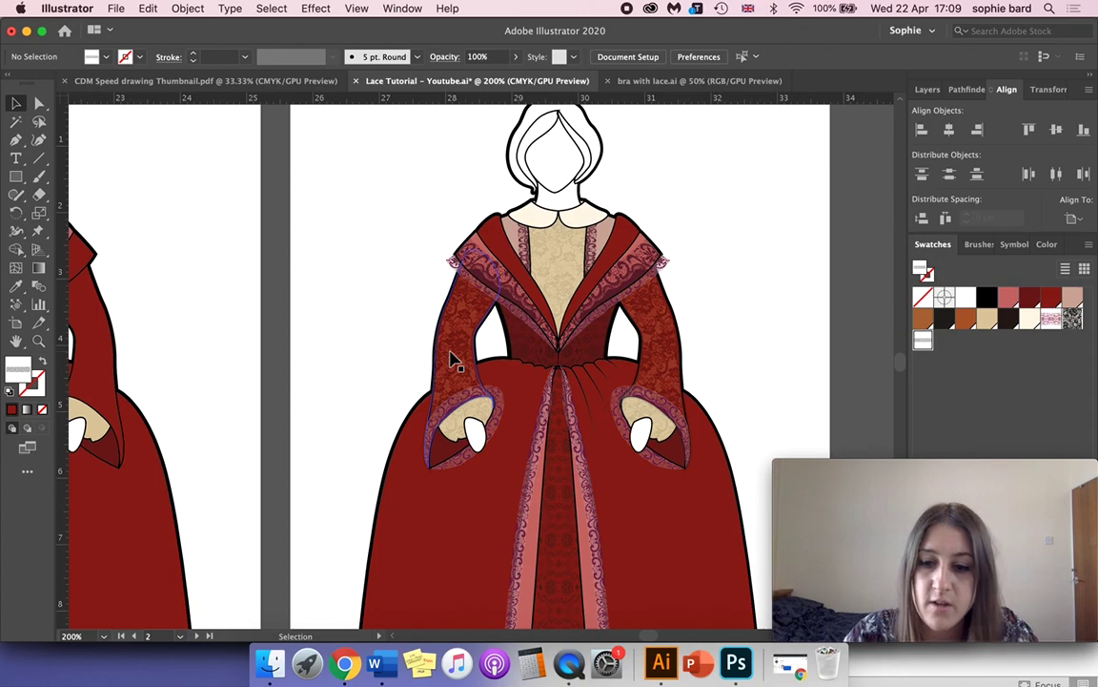
pyautogui.scroll(3, 453, 360)
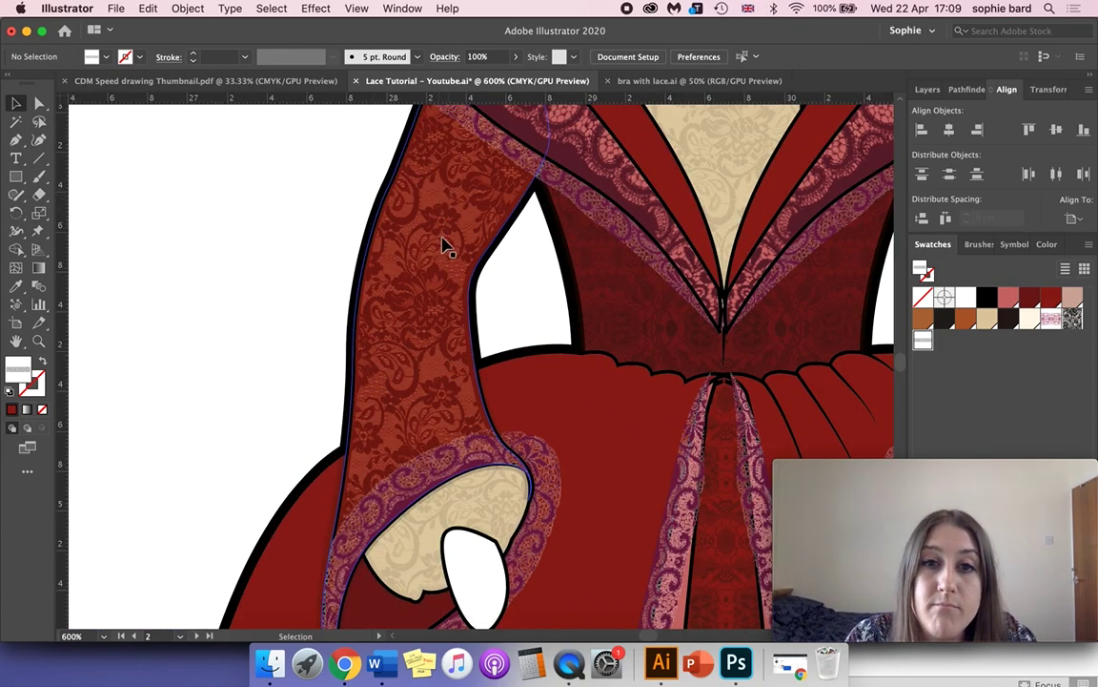
pyautogui.scroll(-5, 657, 338)
pyautogui.hscroll(4, 657, 339)
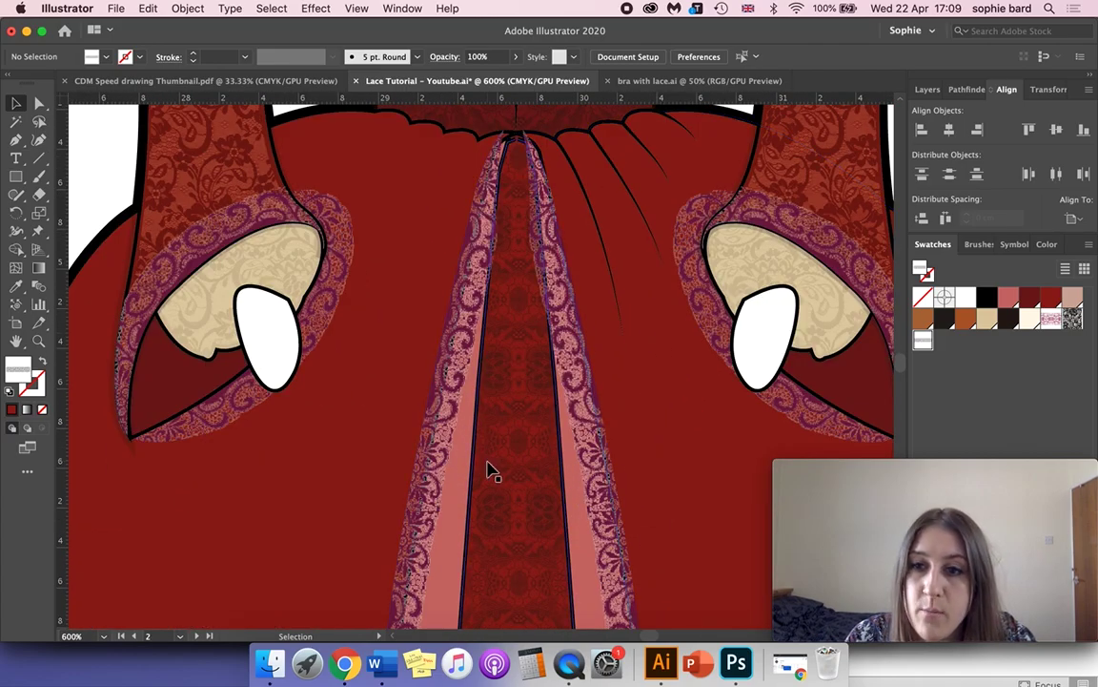
pyautogui.scroll(10, 487, 470)
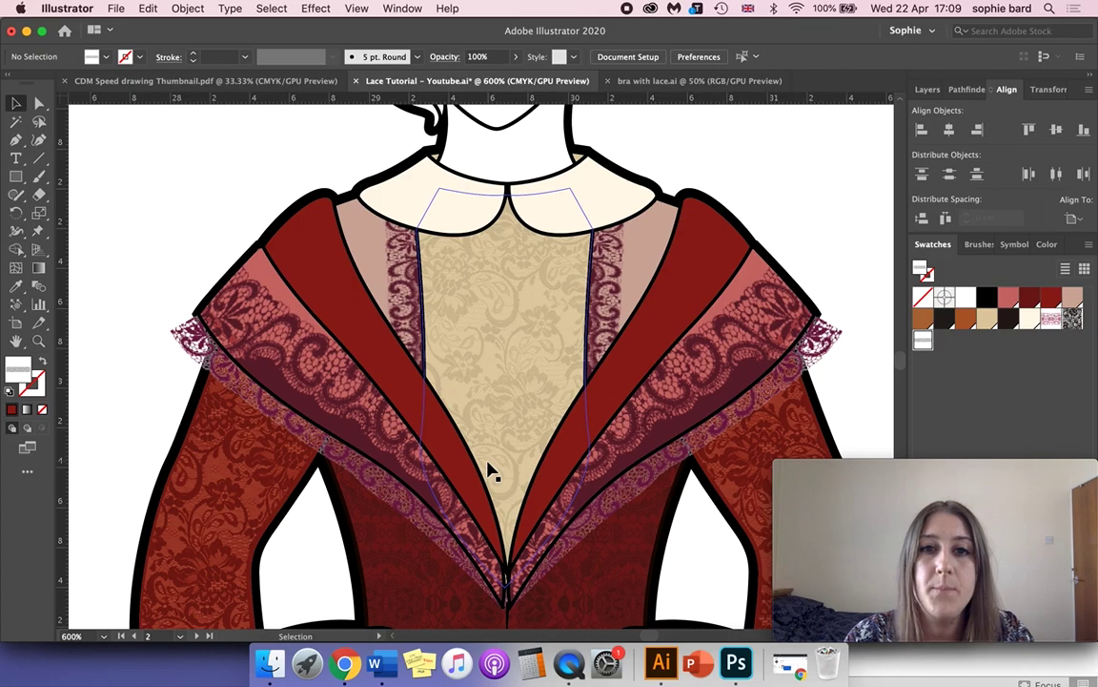
pyautogui.scroll(10, 487, 470)
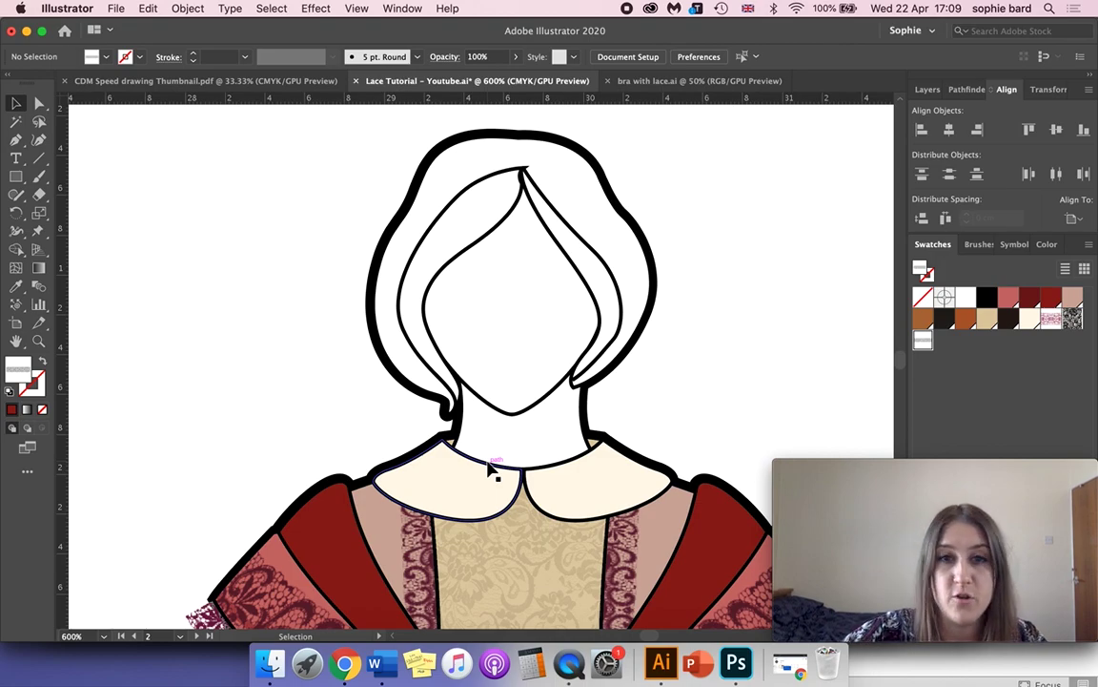
pyautogui.scroll(-5, 489, 467)
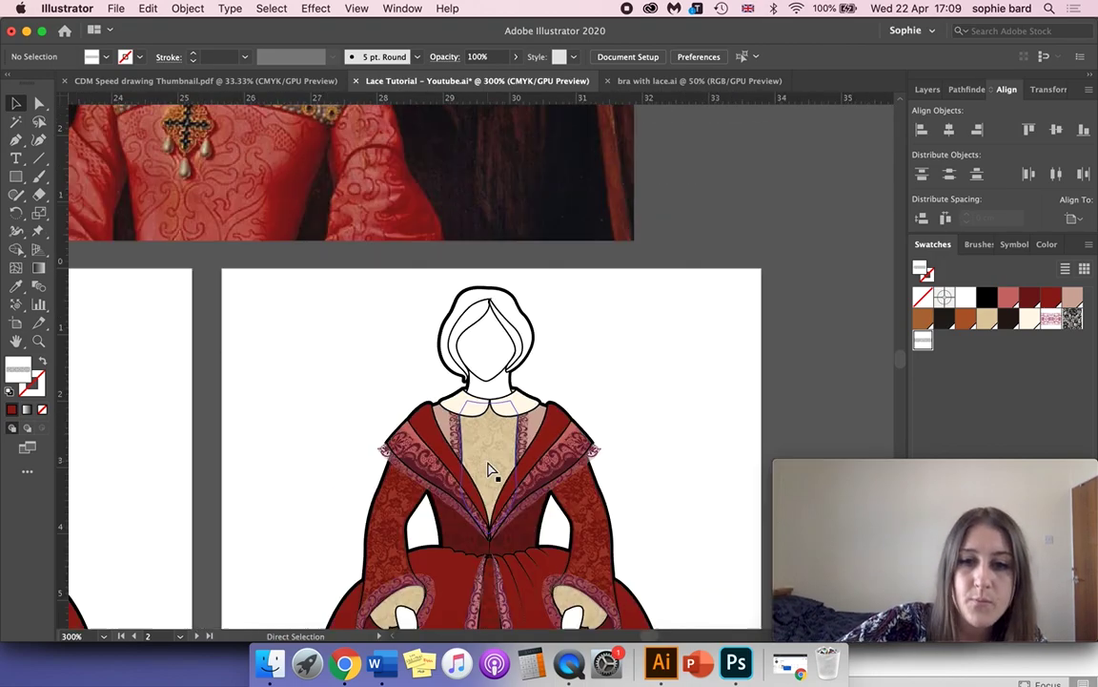
pyautogui.scroll(-4, 489, 467)
pyautogui.hscroll(-5, 490, 467)
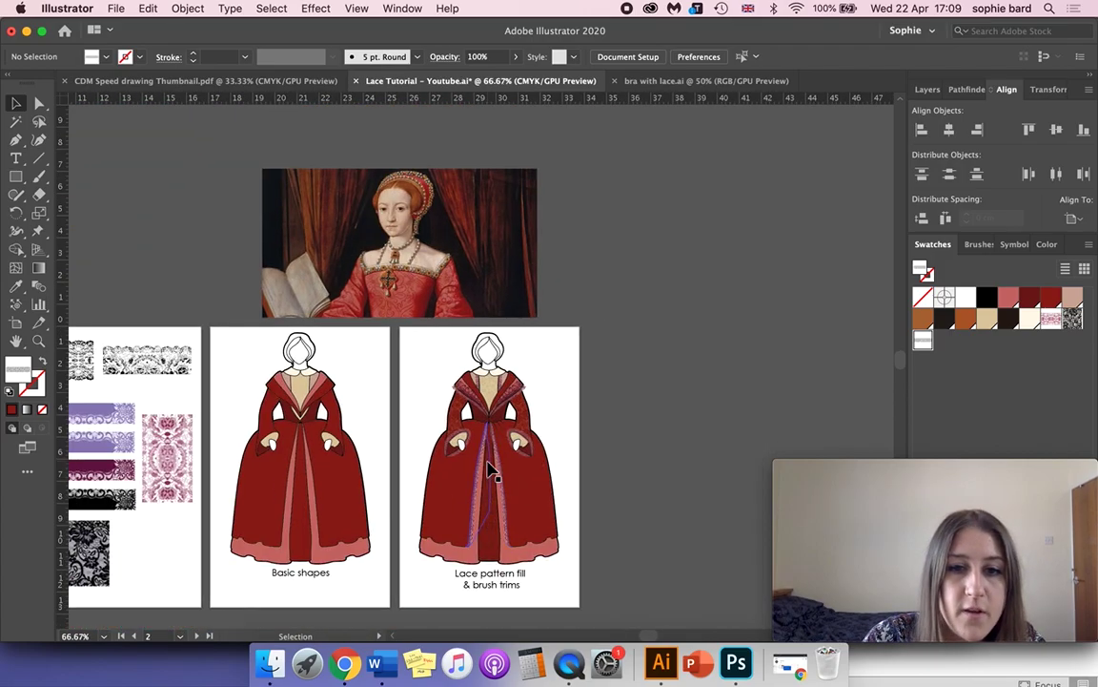
pyautogui.scroll(4, 489, 467)
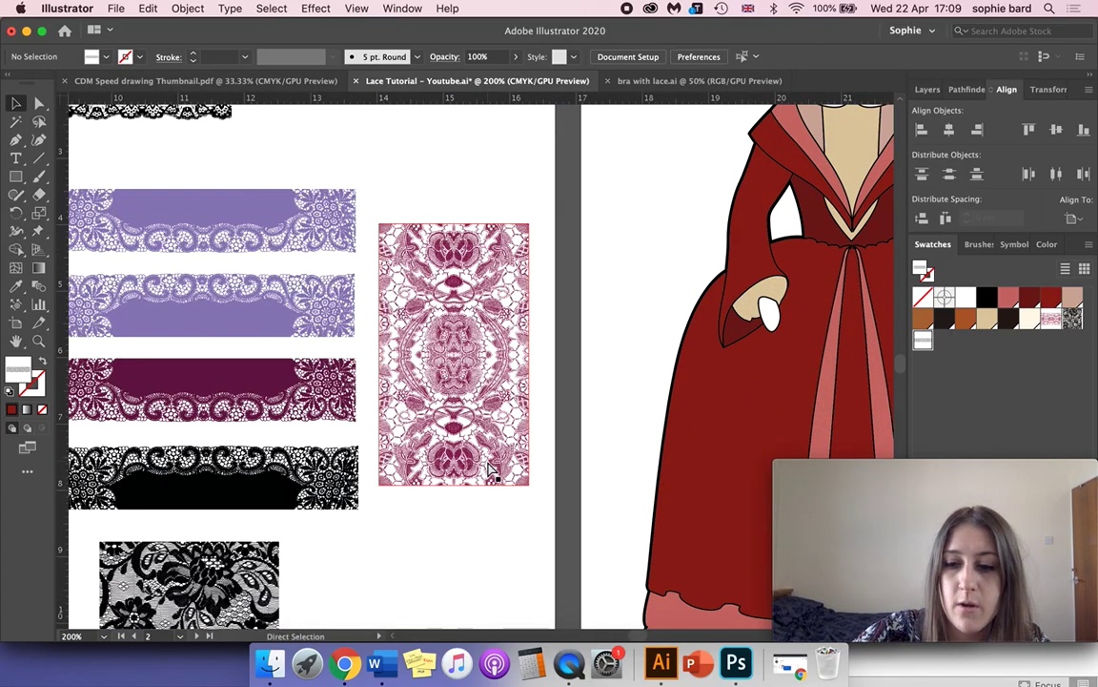
pyautogui.scroll(3, 489, 468)
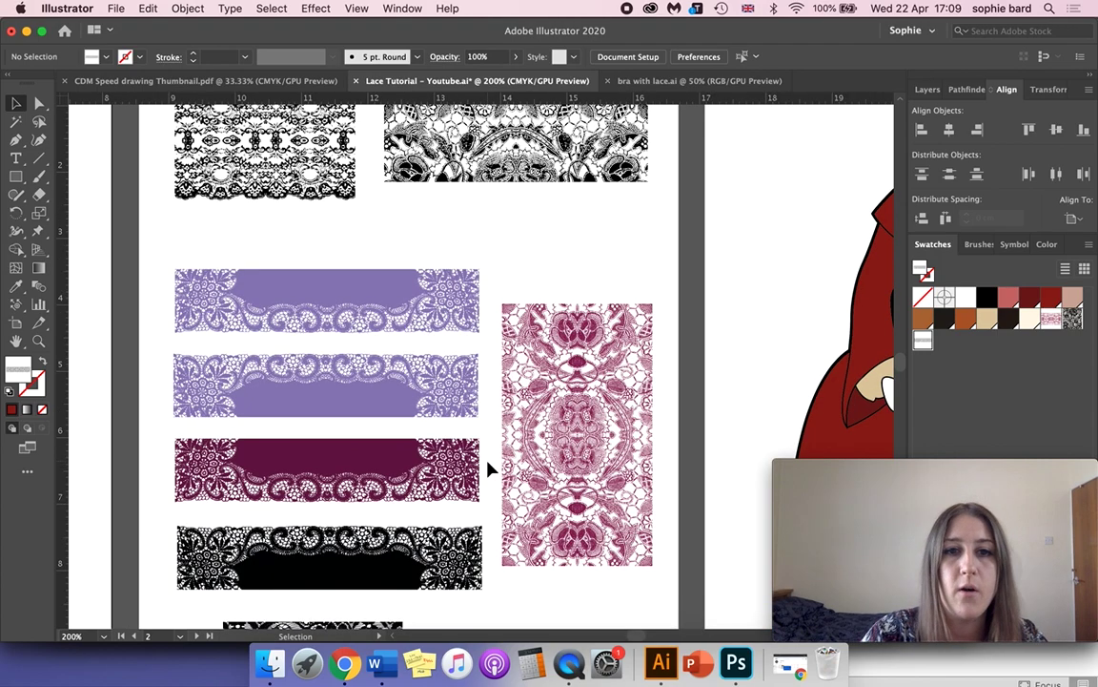
pyautogui.scroll(2, 489, 467)
pyautogui.hscroll(-2, 489, 467)
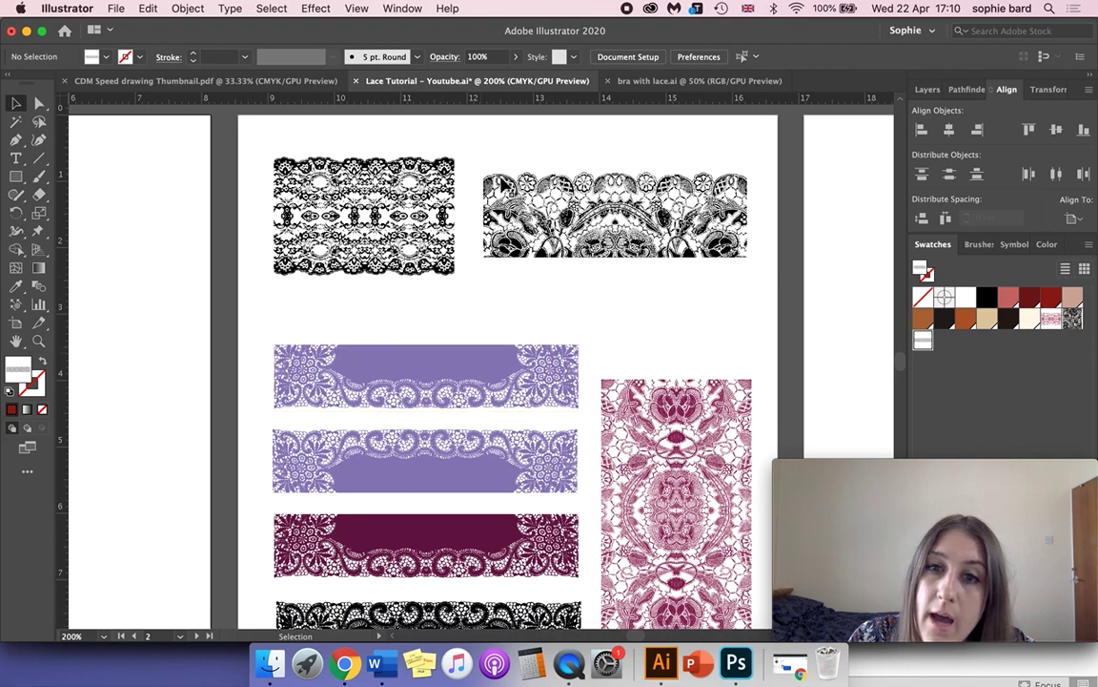
pyautogui.scroll(-10, 580, 426)
pyautogui.hscroll(2, 580, 427)
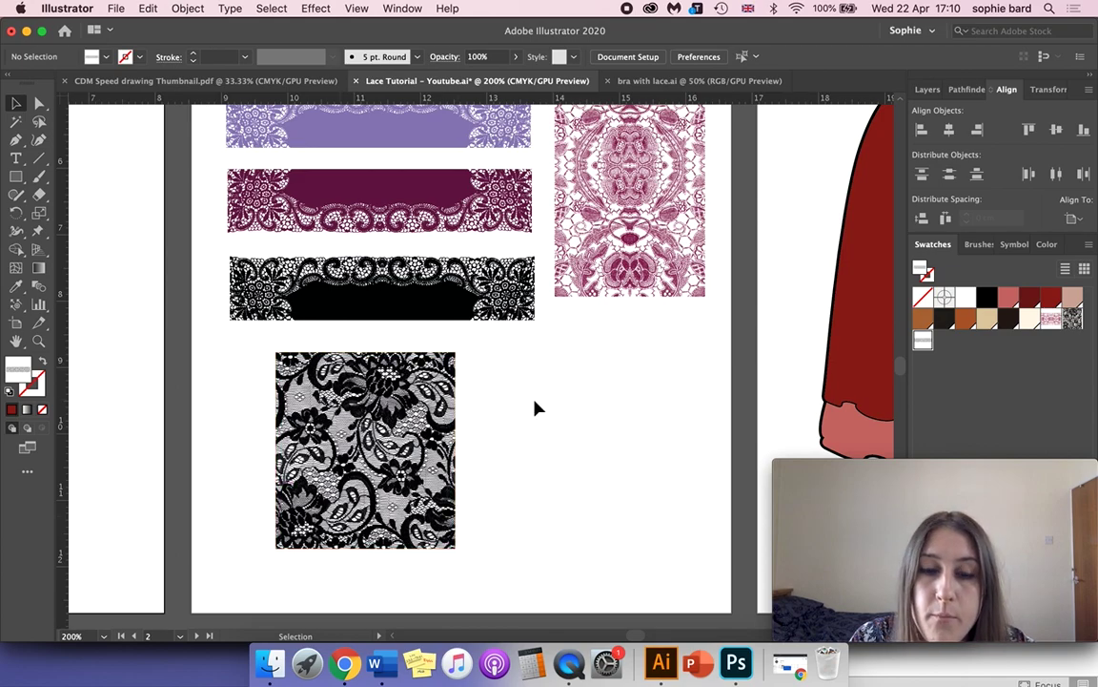
pyautogui.scroll(3, 534, 407)
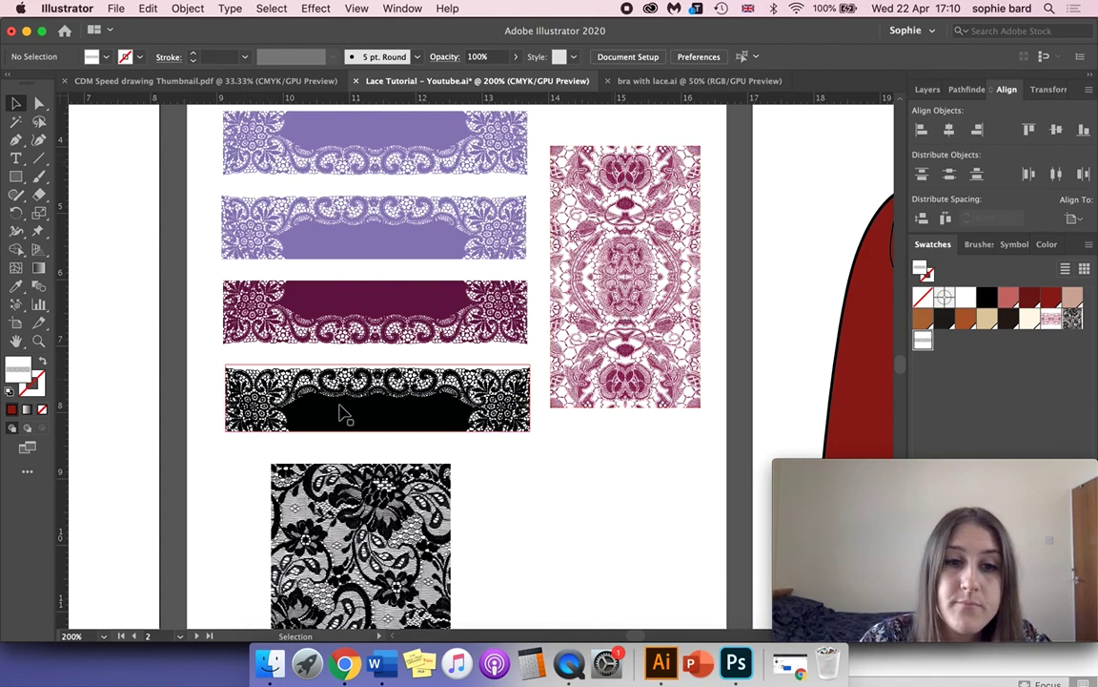
pyautogui.scroll(1, 458, 391)
pyautogui.scroll(2, 467, 408)
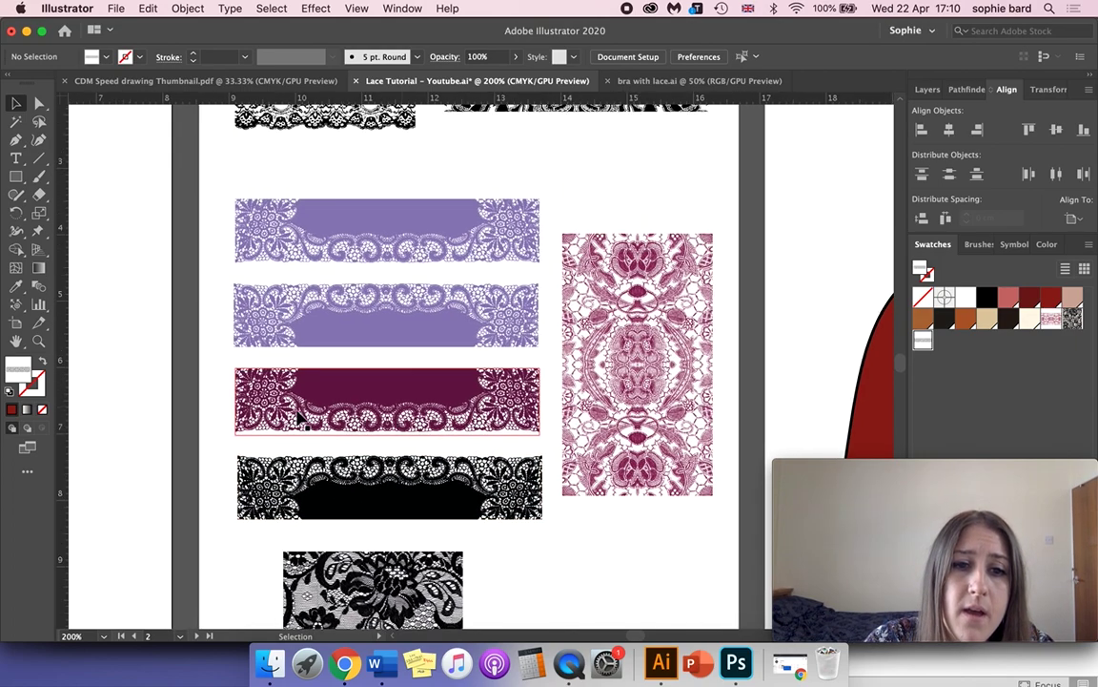
pyautogui.scroll(4, 349, 358)
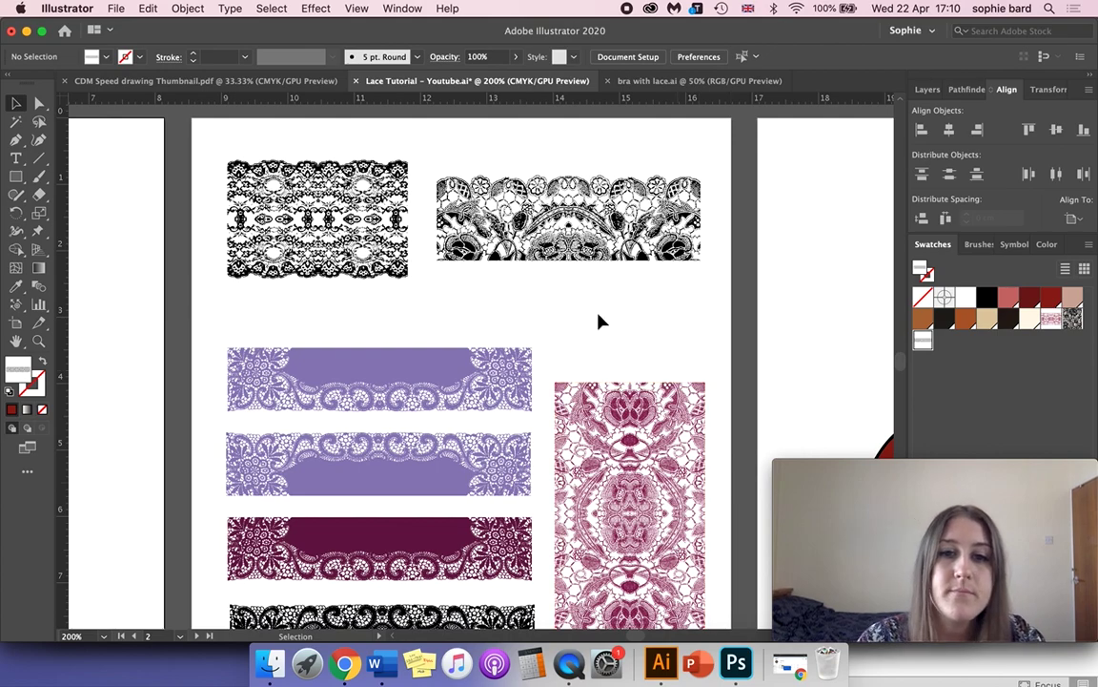
pyautogui.click(345, 664)
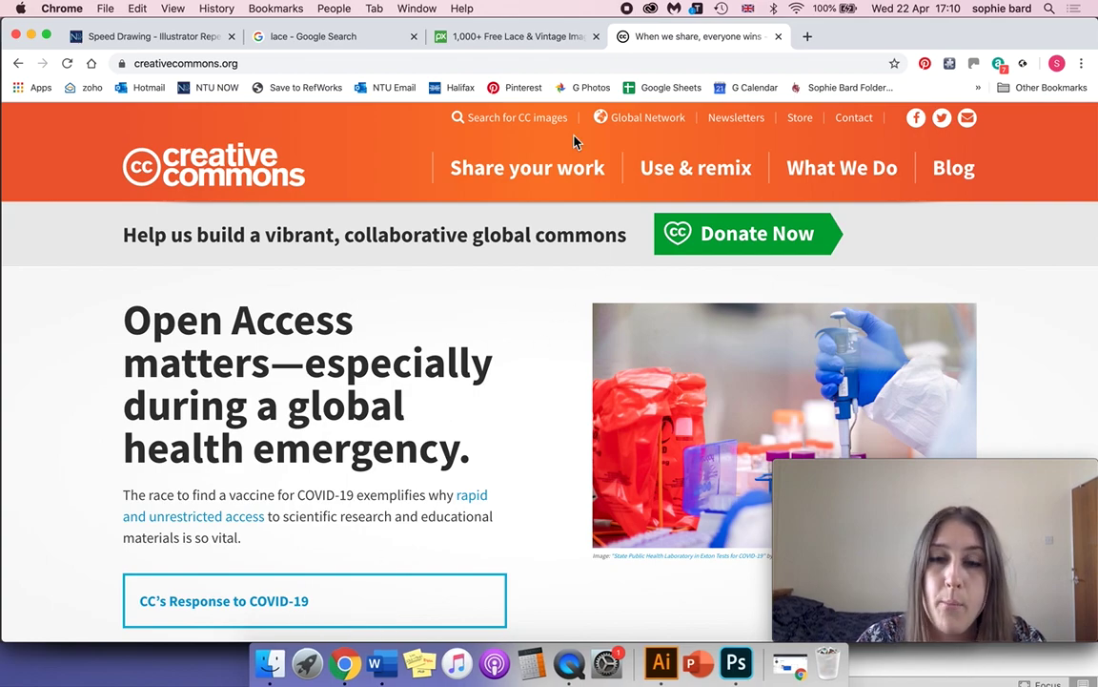
# Switch to the Pixabay tab and reload its free lace image search results.
pyautogui.click(506, 38)
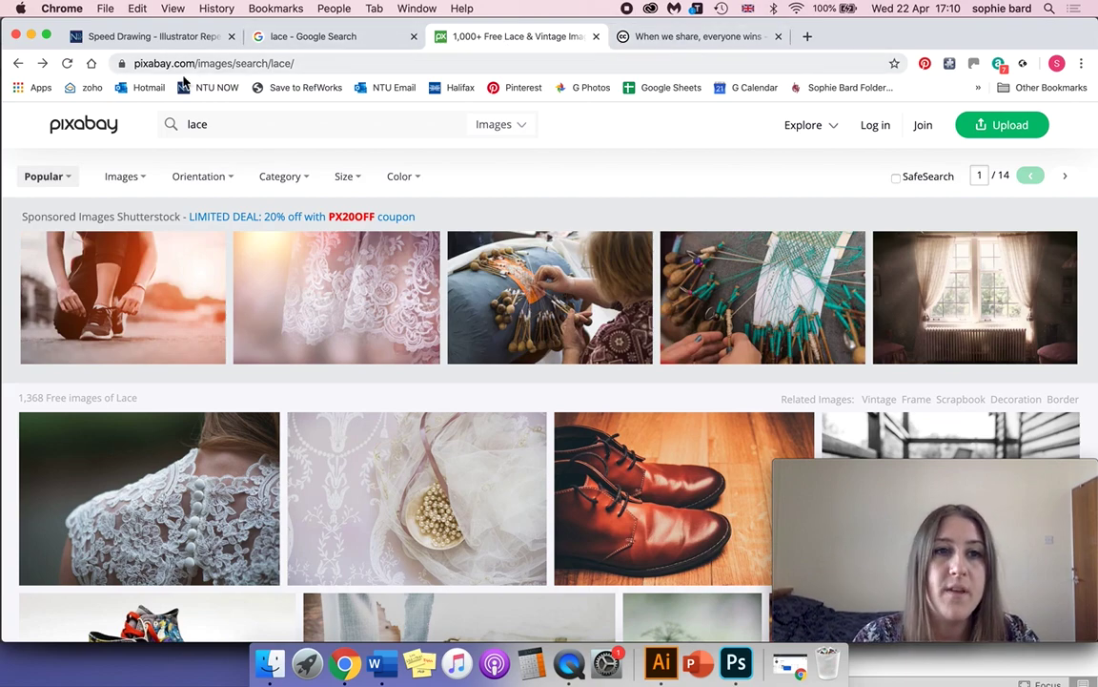
pyautogui.moveTo(177, 63); pyautogui.dragTo(98, 71)
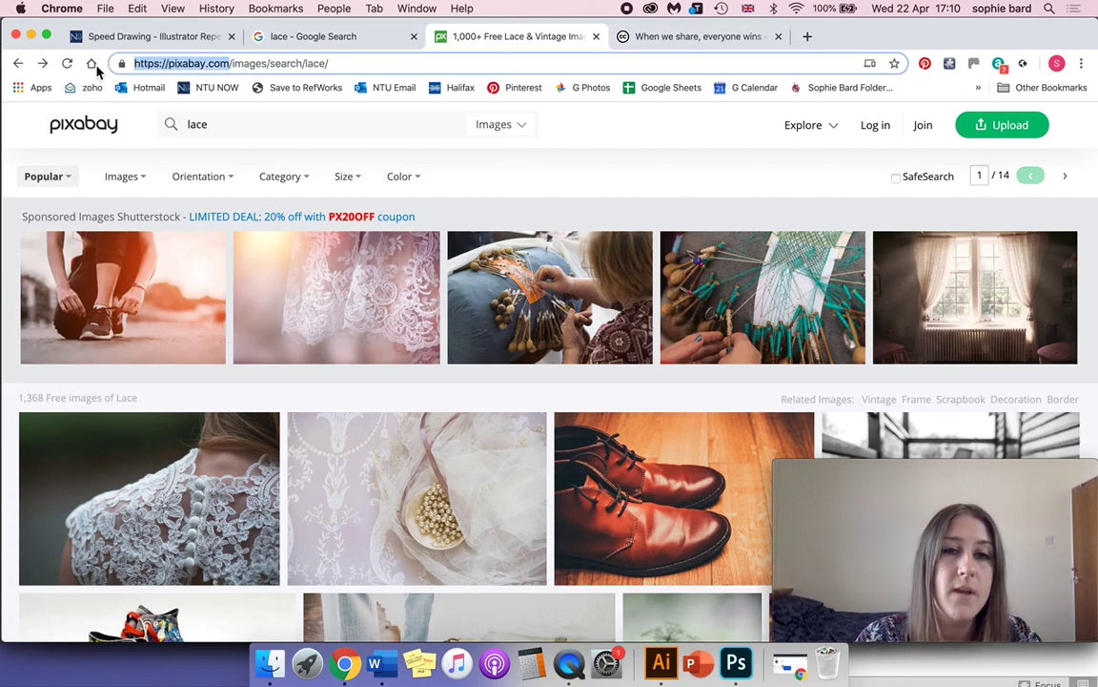
pyautogui.click(338, 63)
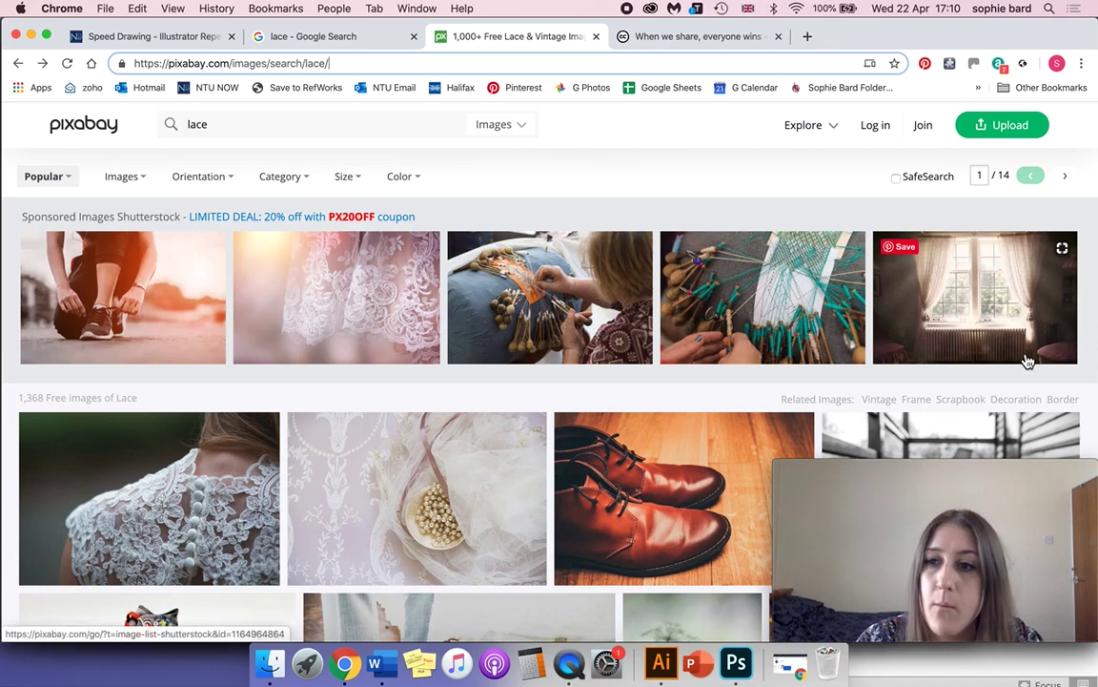
pyautogui.click(302, 131)
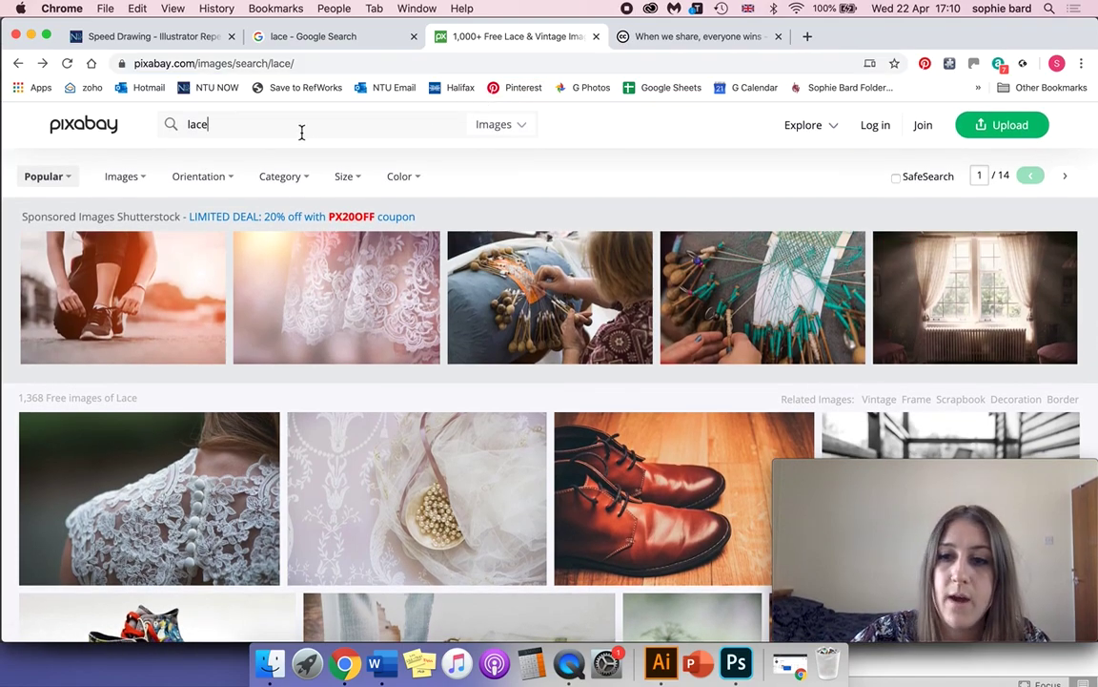
pyautogui.press('Return')
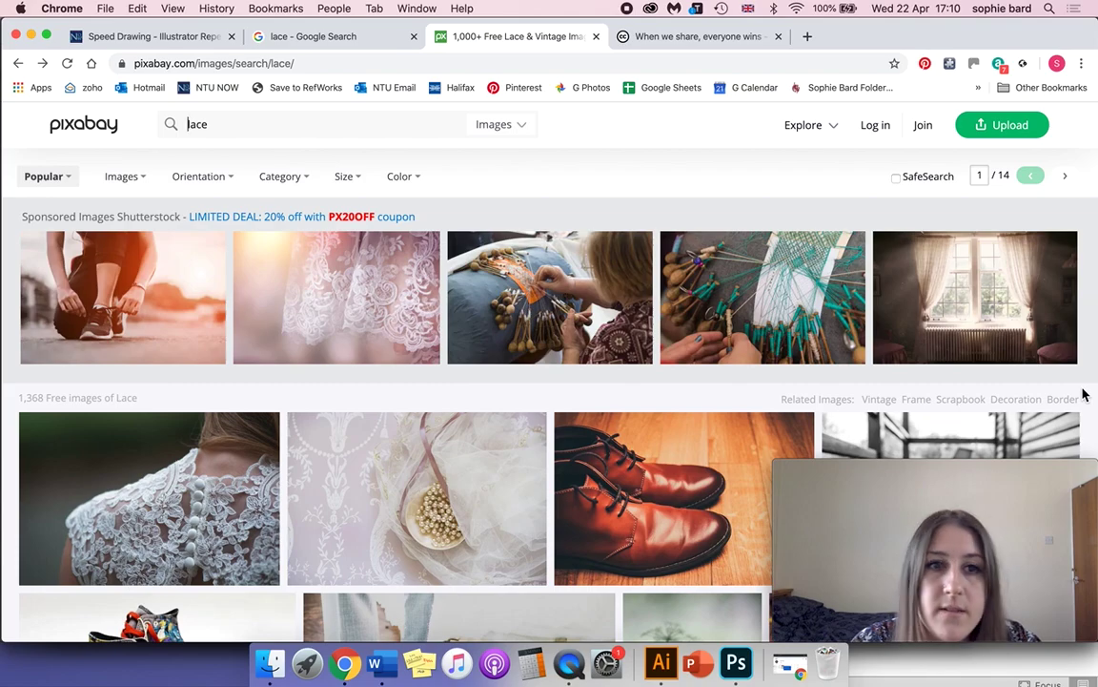
# Scroll through the 1,368 Pixabay lace results, then return to the Creative Commons home page.
pyautogui.scroll(-6, 1083, 394)
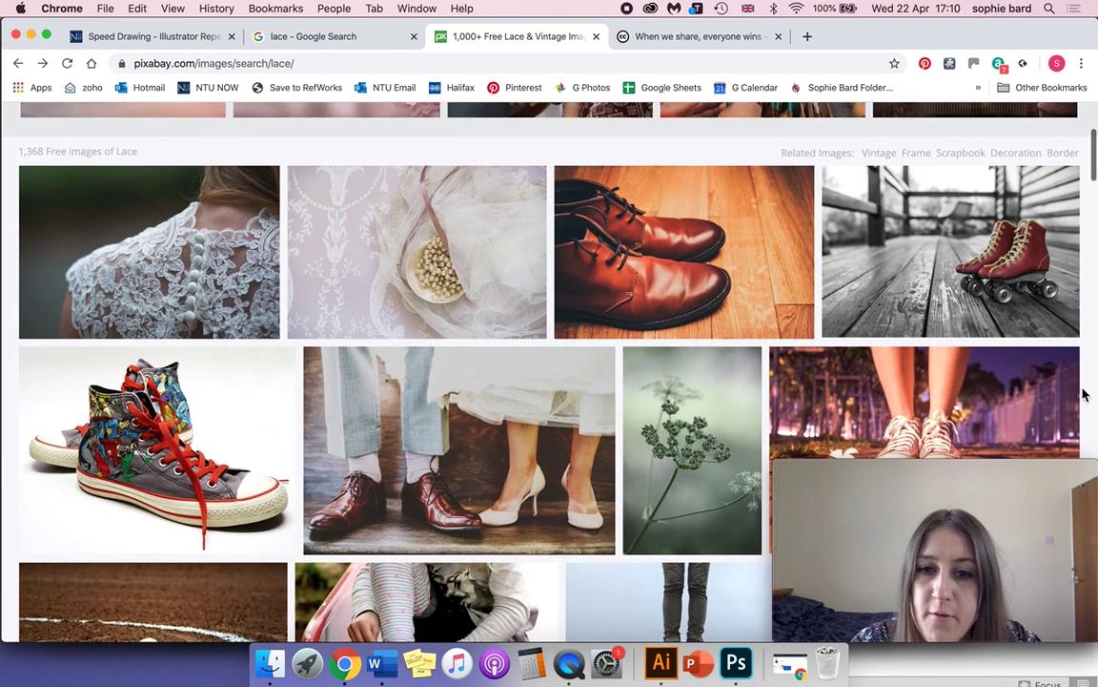
pyautogui.scroll(-3, 1083, 394)
pyautogui.scroll(10, 1083, 394)
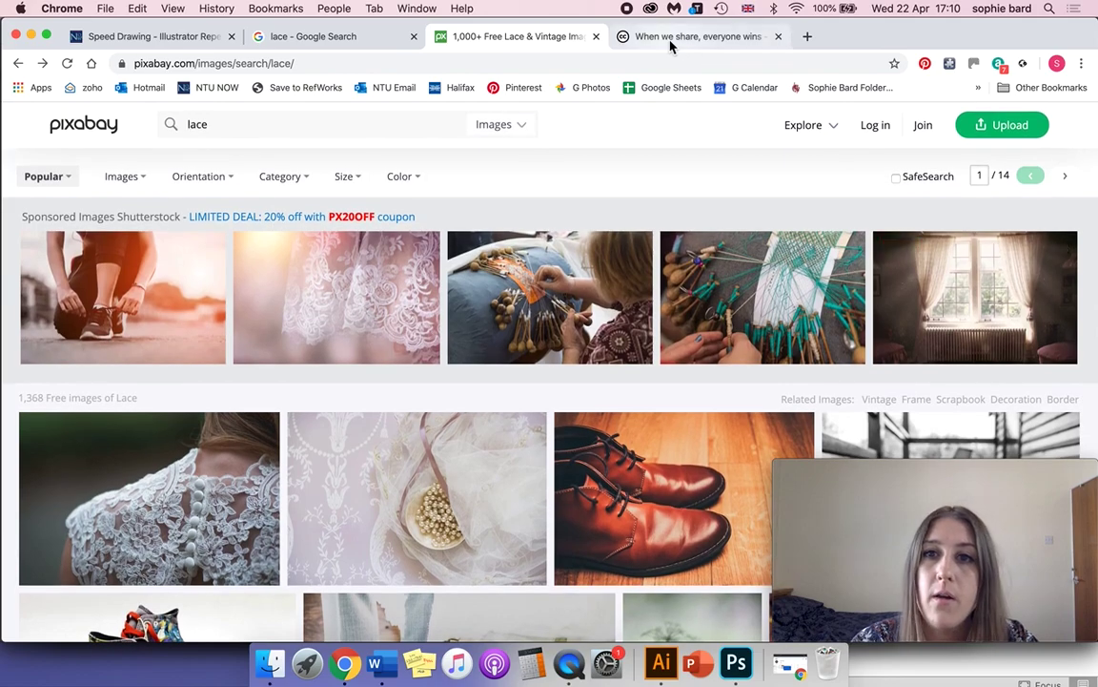
pyautogui.click(686, 36)
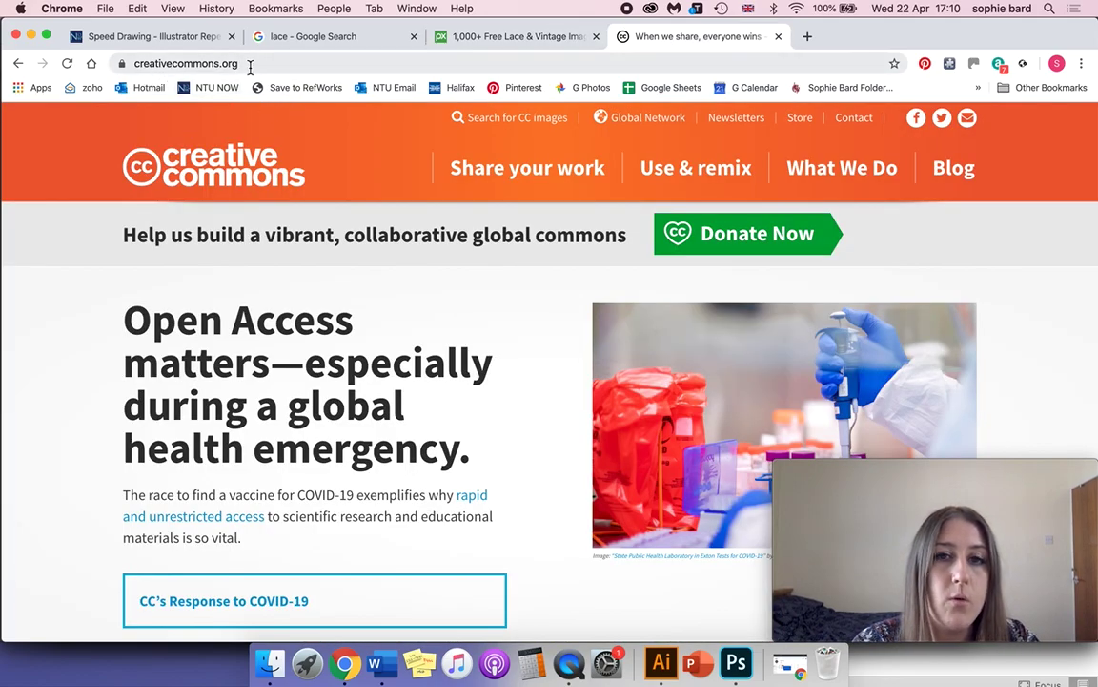
# Glance over Google's lace image results, then return to Pixabay's 1,368 free lace images.
pyautogui.click(522, 42)
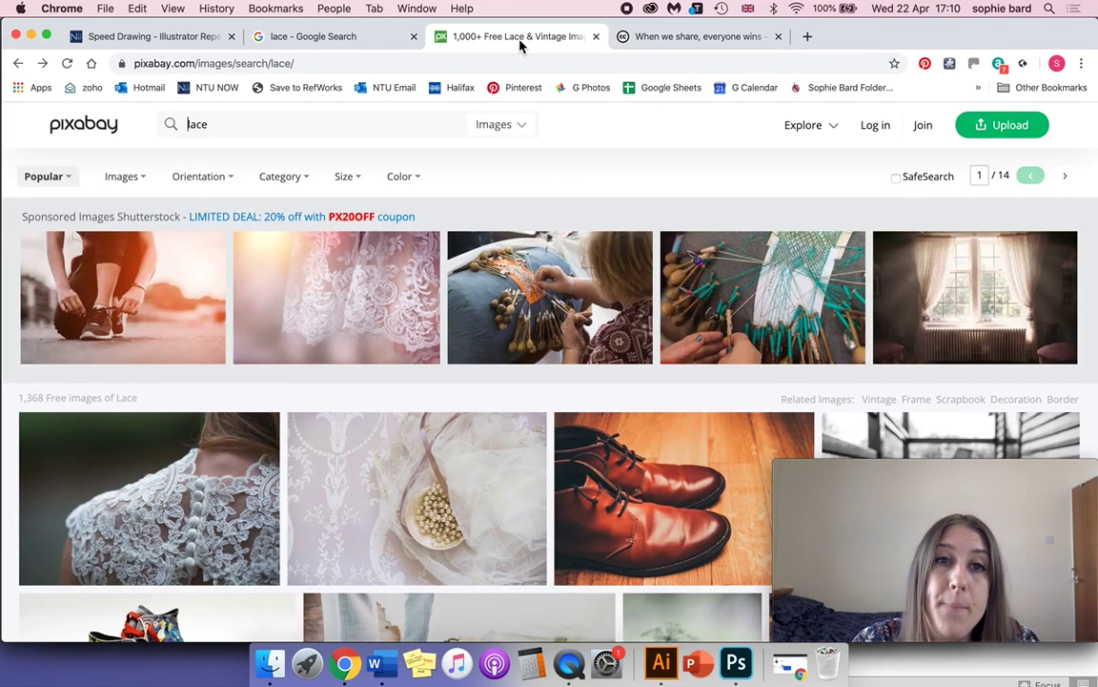
pyautogui.click(350, 40)
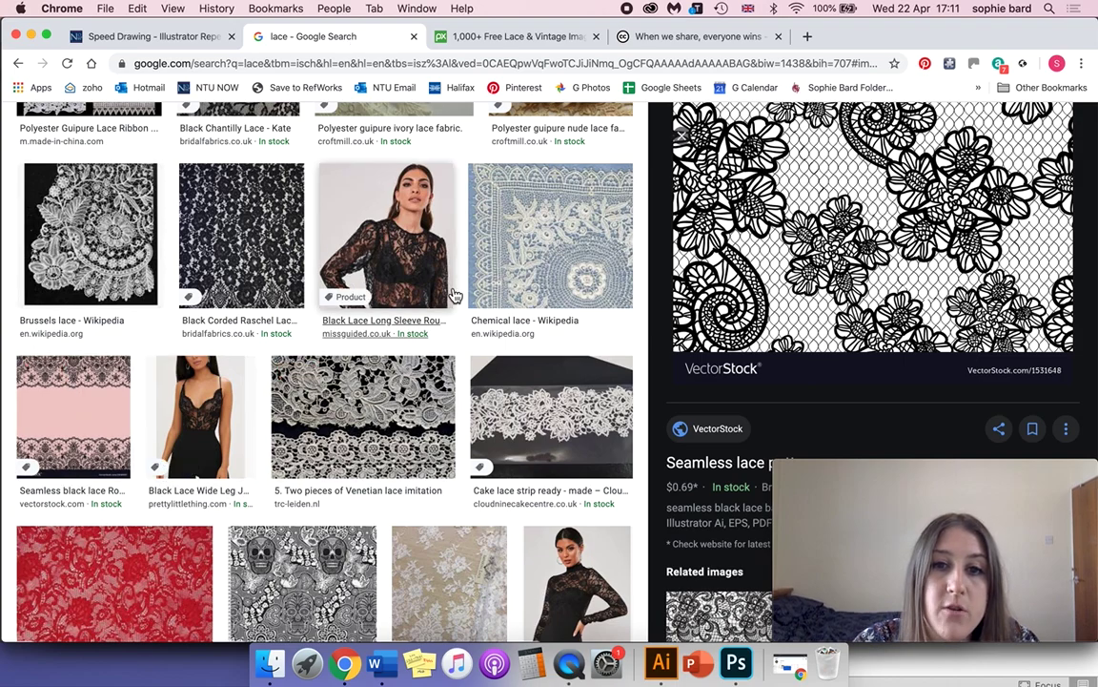
pyautogui.scroll(1, 441, 261)
pyautogui.scroll(5, 442, 260)
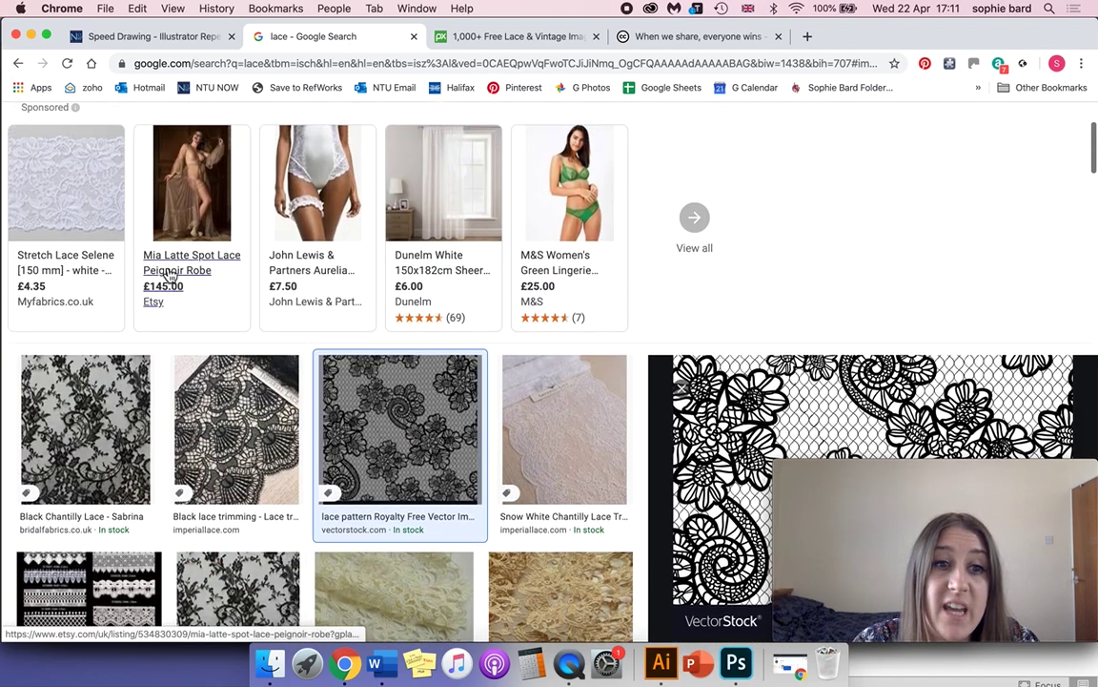
pyautogui.click(560, 38)
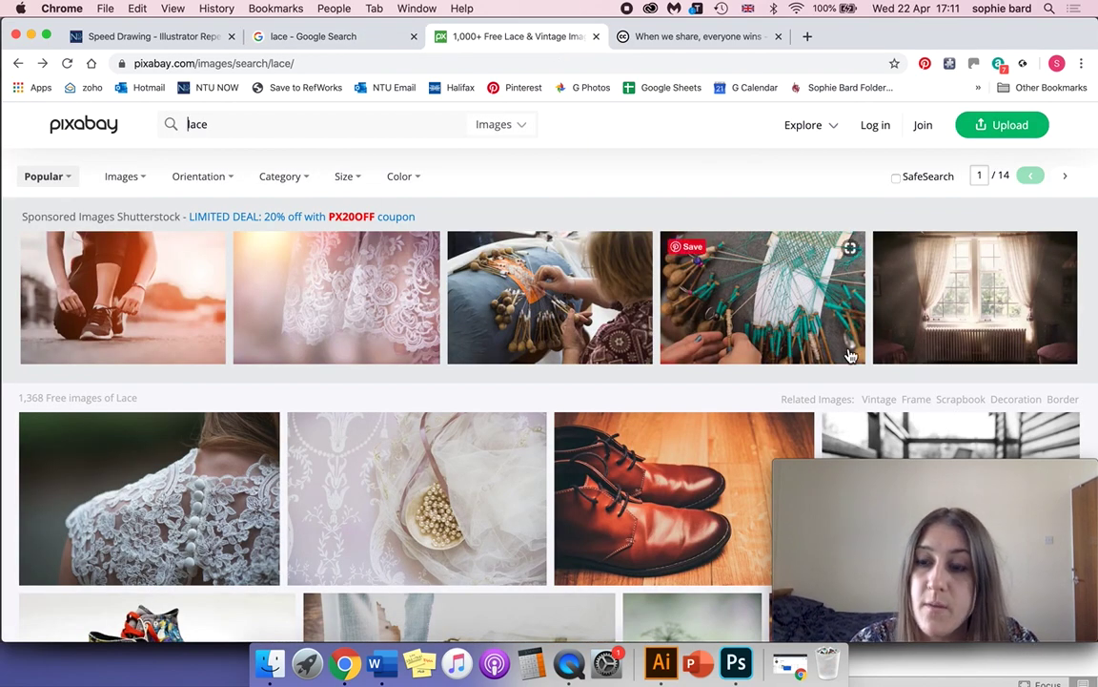
pyautogui.scroll(-5, 1094, 409)
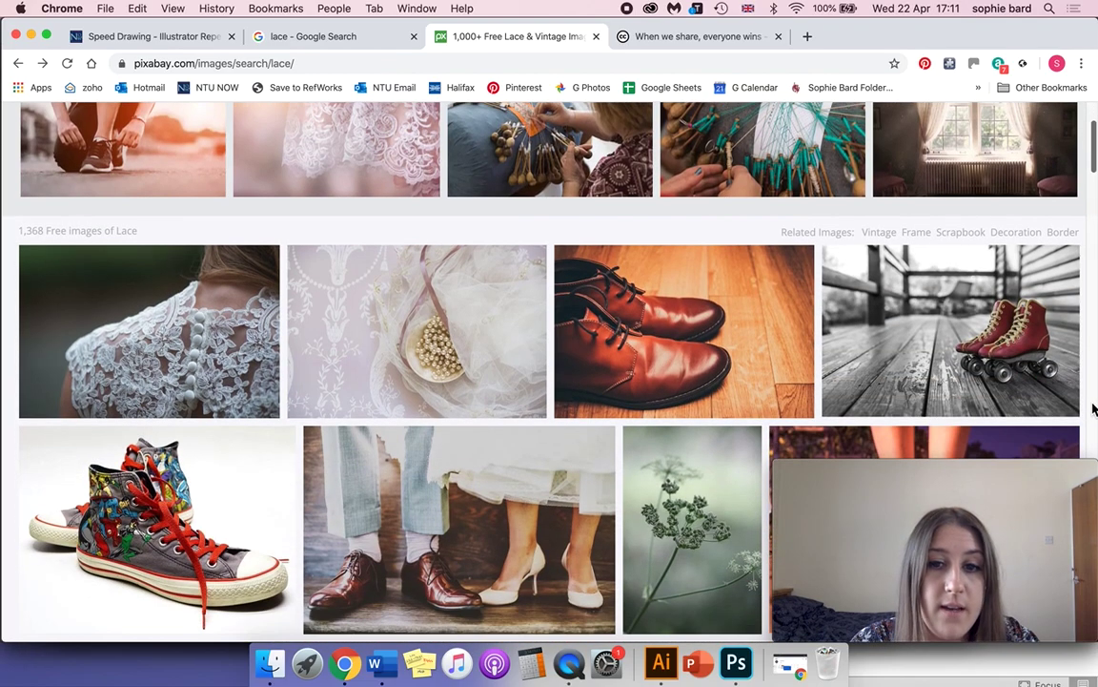
pyautogui.scroll(1, 1093, 408)
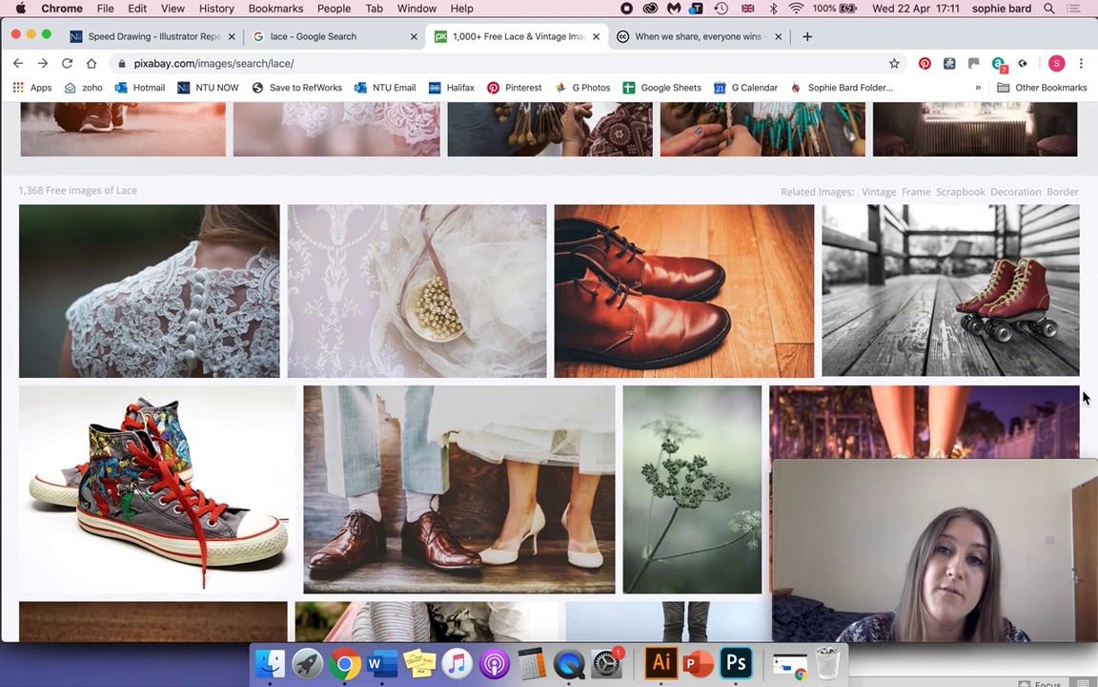
pyautogui.scroll(-15, 1084, 396)
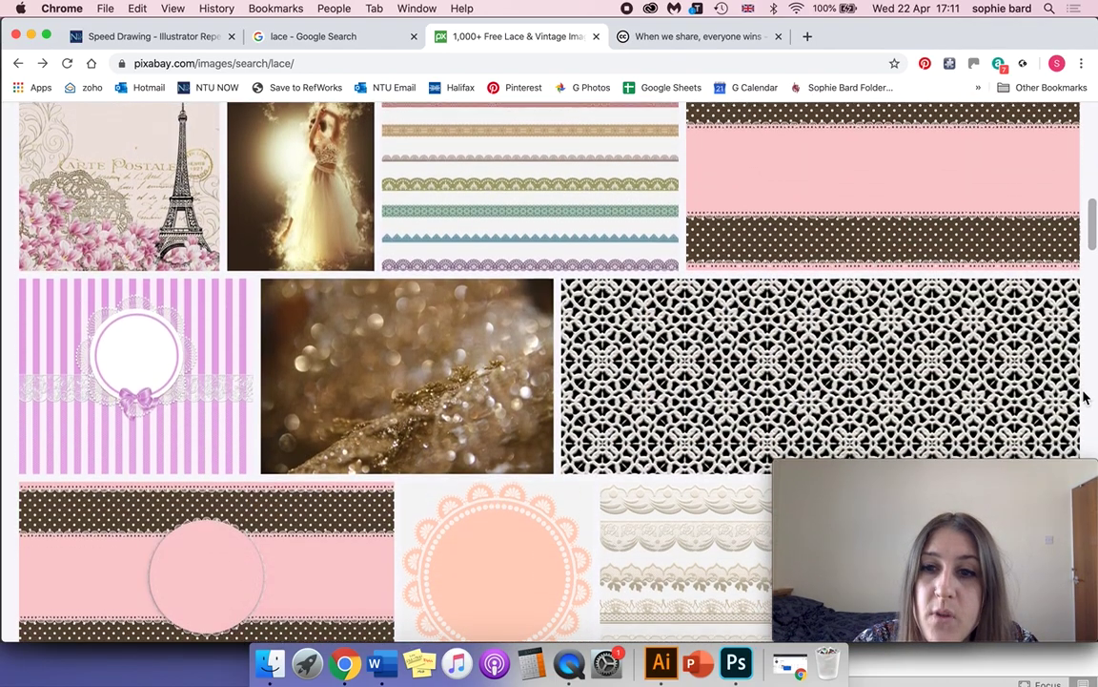
pyautogui.scroll(15, 1085, 395)
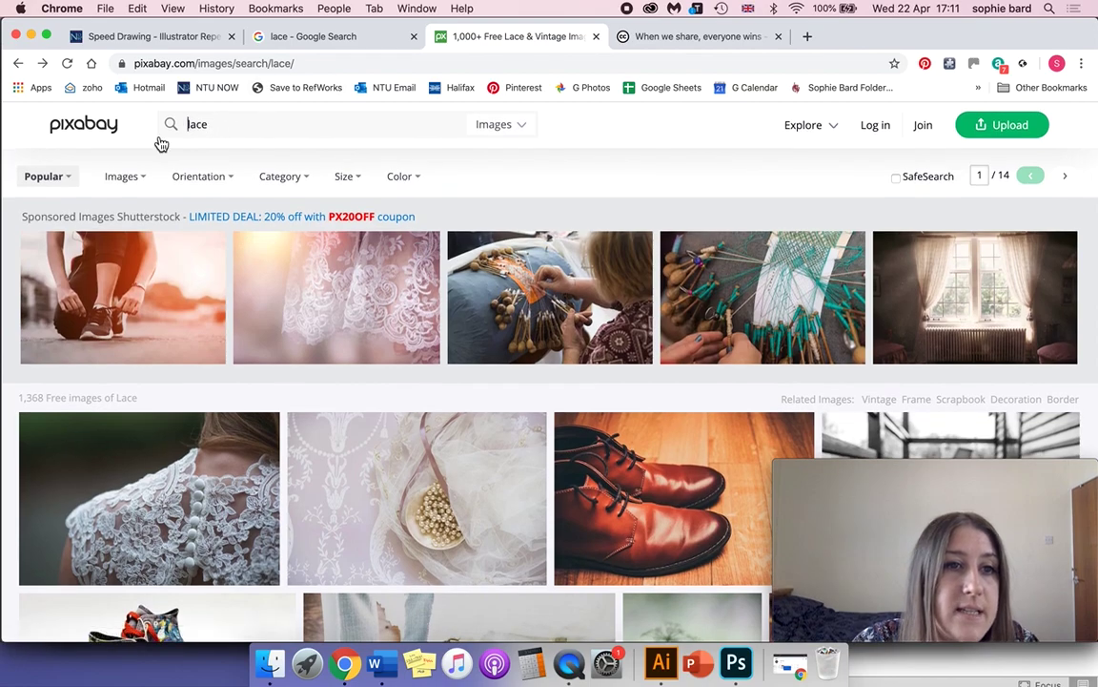
pyautogui.scroll(-18, 518, 270)
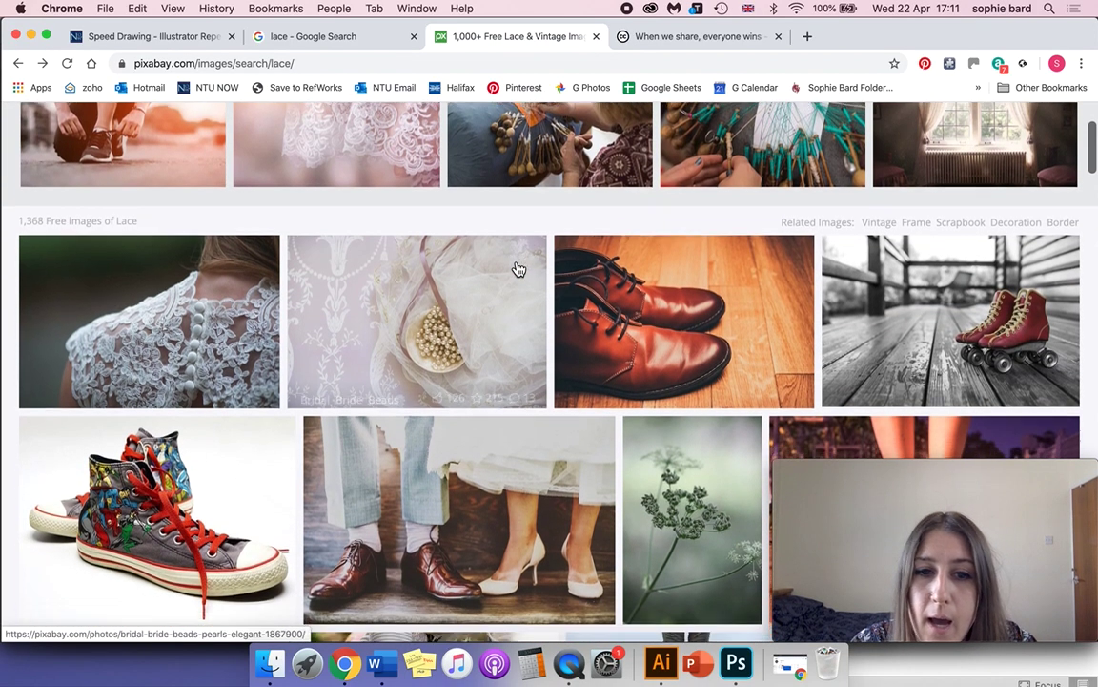
pyautogui.scroll(-6, 518, 270)
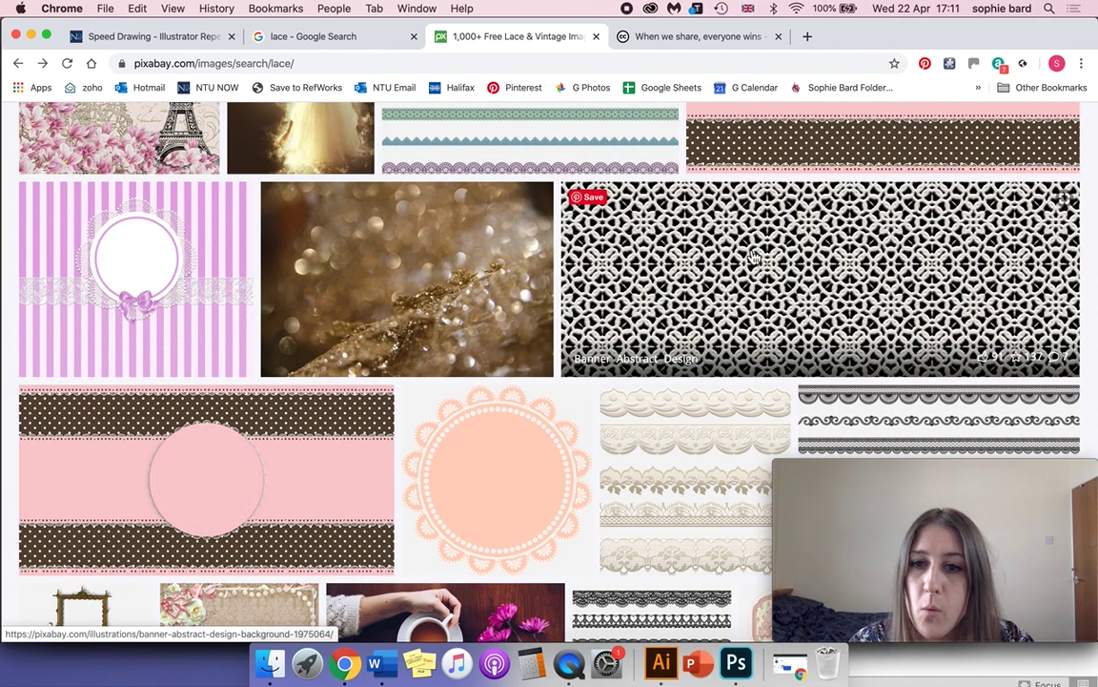
pyautogui.click(752, 255)
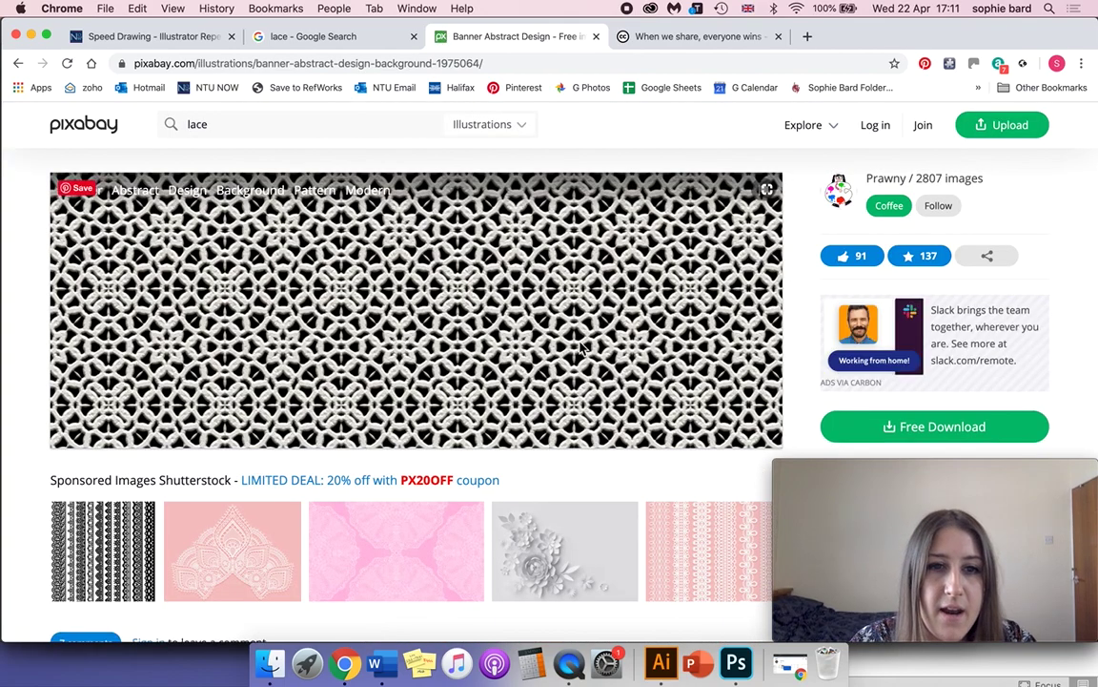
# Check the Banner Abstract Design lace pattern's free download sizes, then go back to Google's lace results.
pyautogui.scroll(-2, 553, 343)
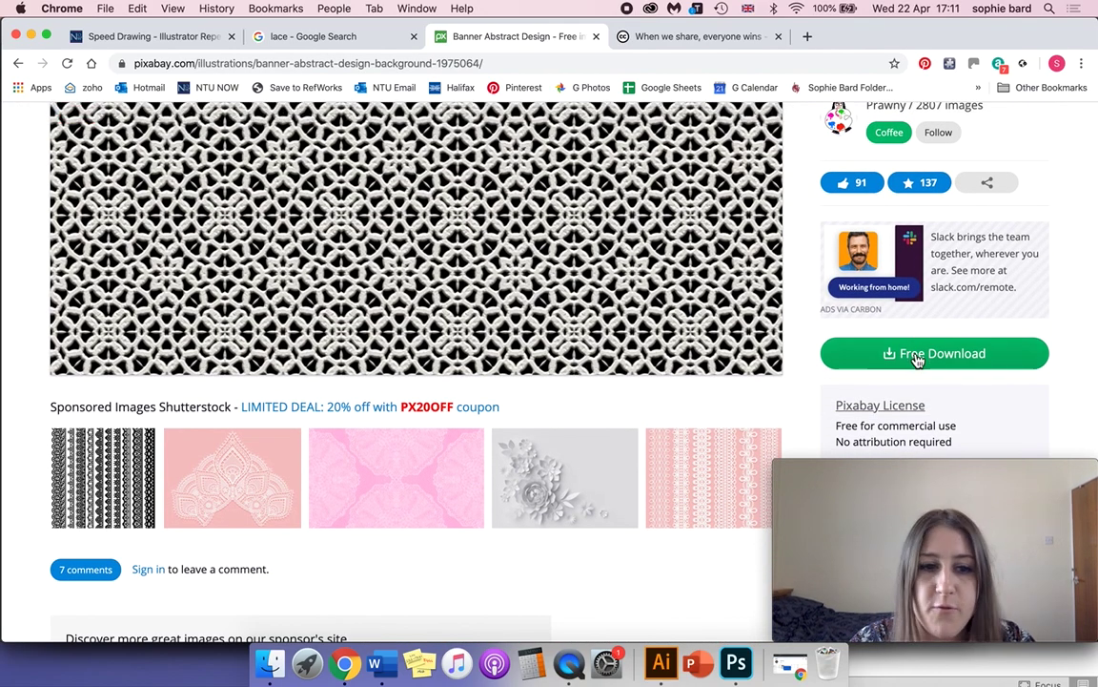
pyautogui.click(917, 356)
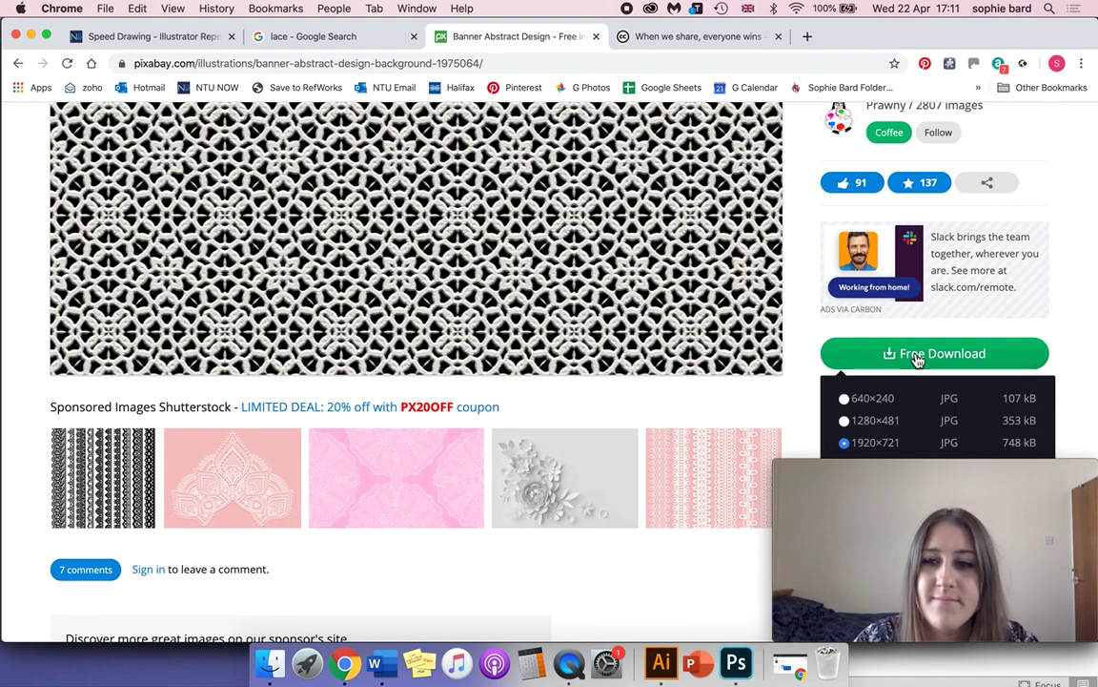
pyautogui.scroll(-3, 844, 371)
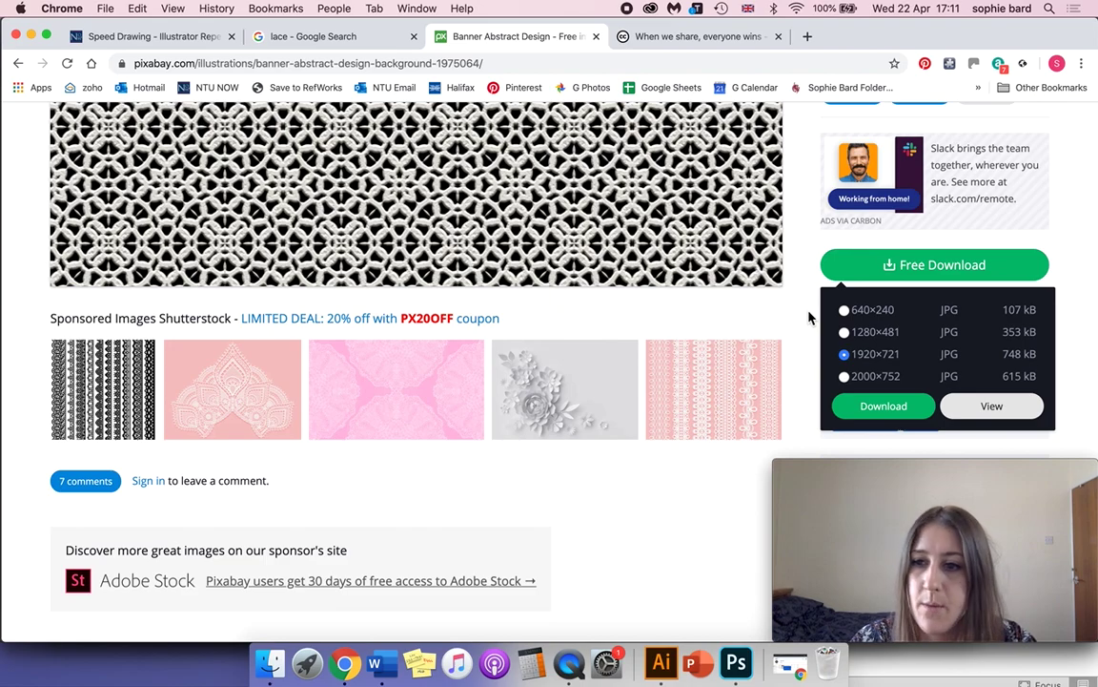
pyautogui.scroll(3, 809, 317)
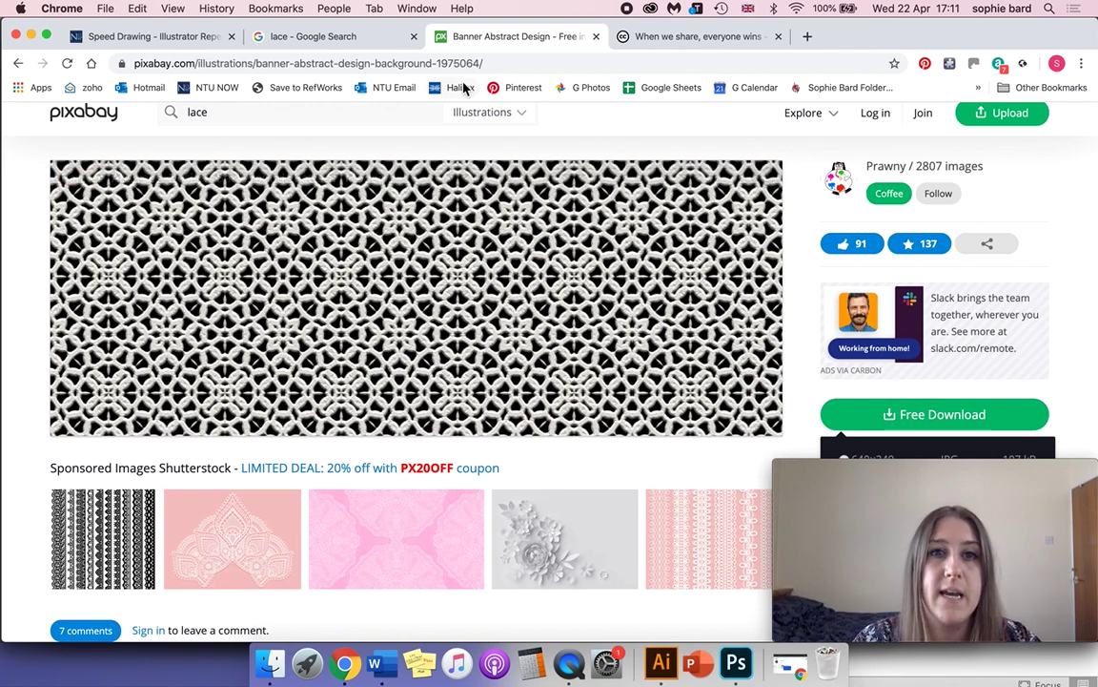
pyautogui.click(335, 39)
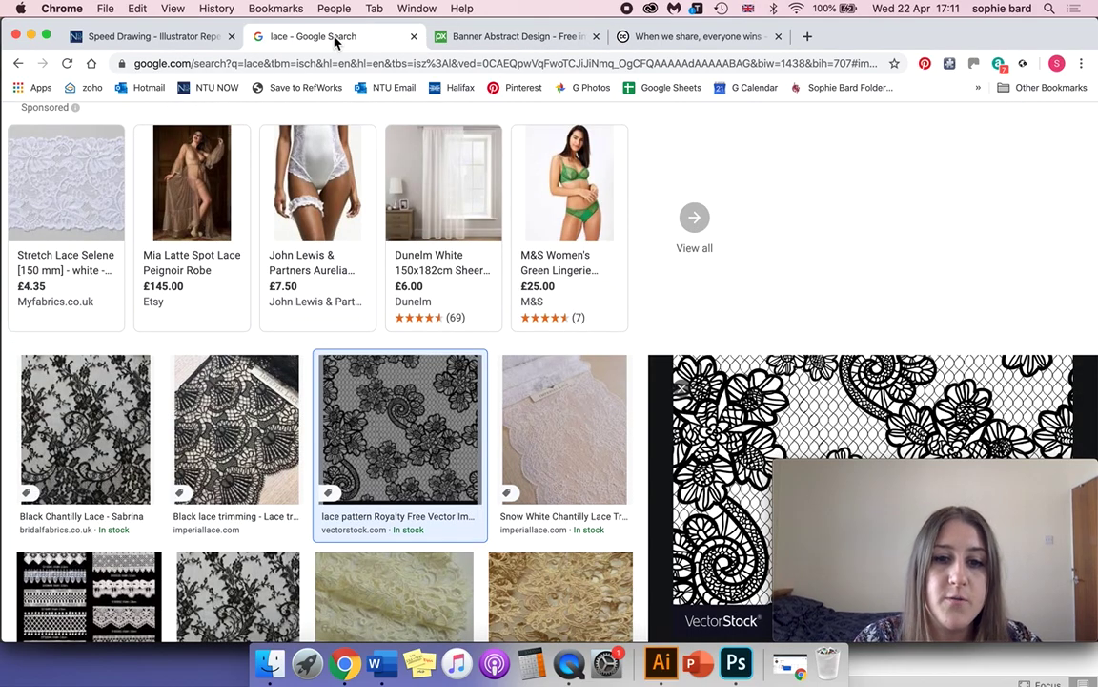
# Scroll Google's lace results past a paid $0.69 VectorStock pattern, then return to Banner Abstract Design.
pyautogui.scroll(2, 280, 342)
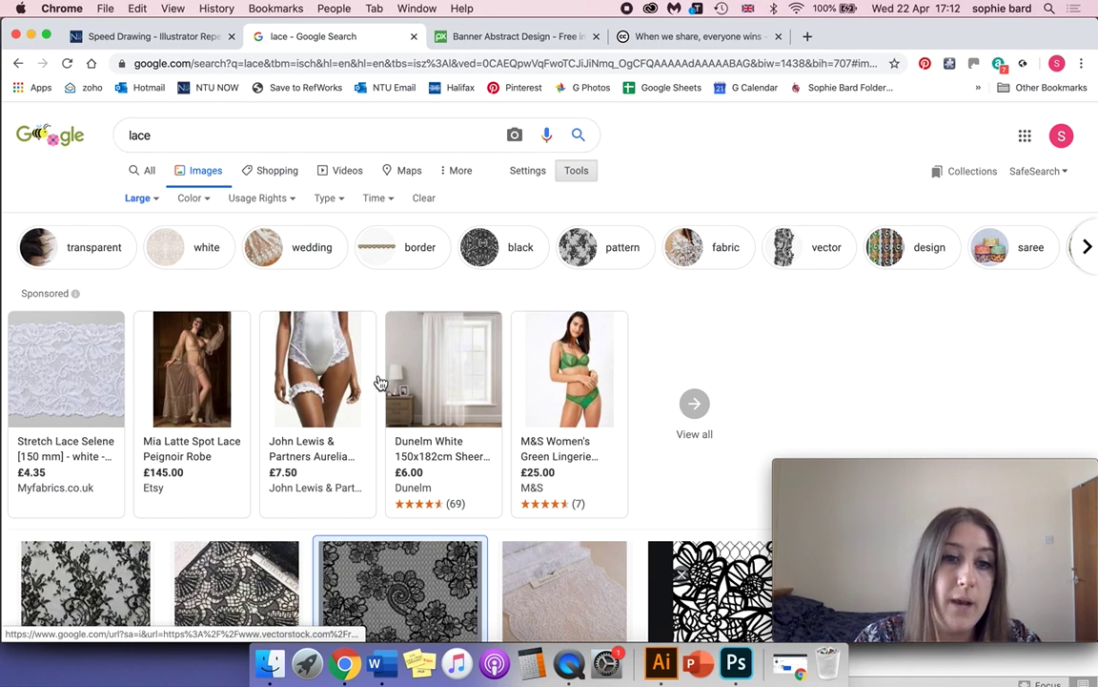
pyautogui.scroll(-2, 406, 470)
pyautogui.scroll(-4, 406, 470)
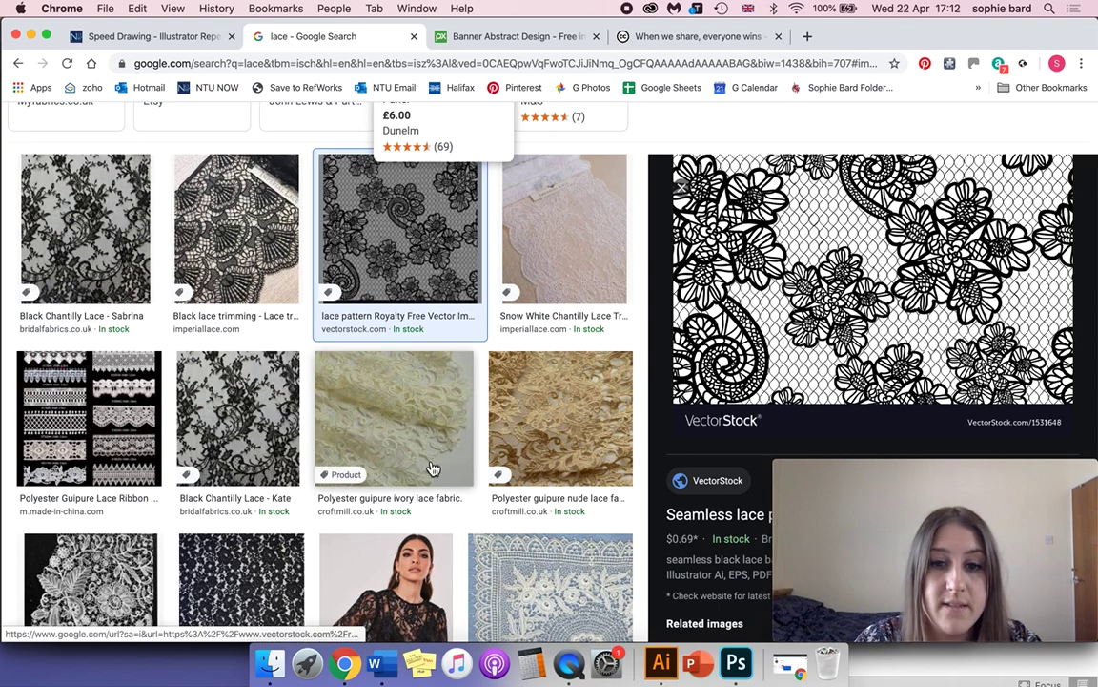
pyautogui.scroll(-4, 432, 468)
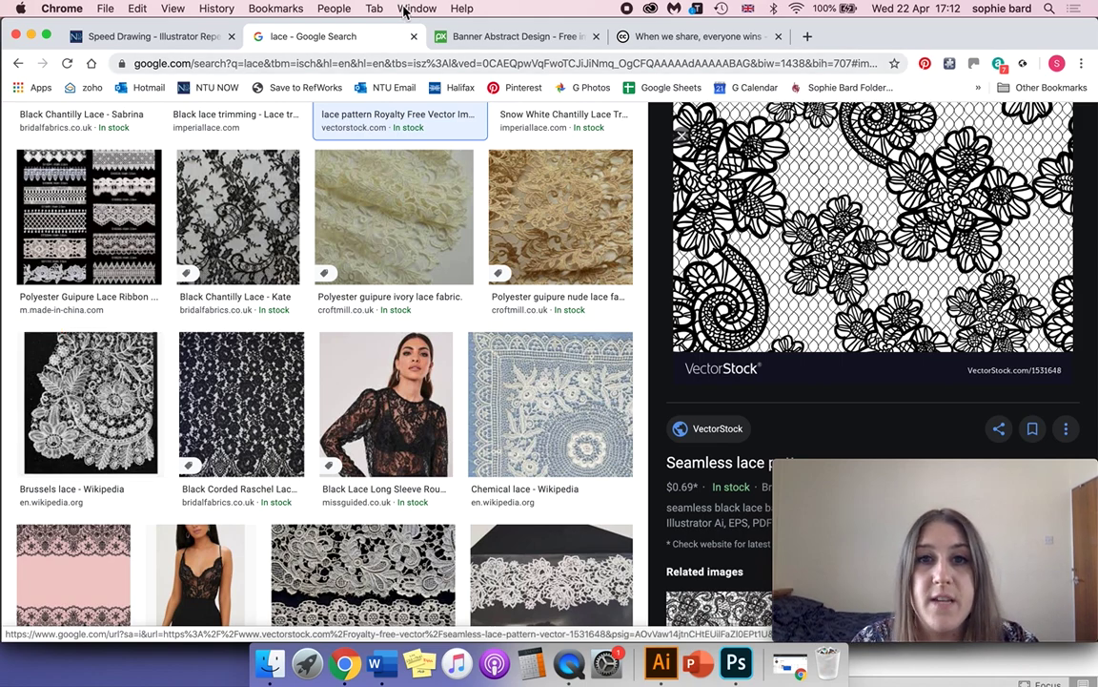
pyautogui.click(477, 39)
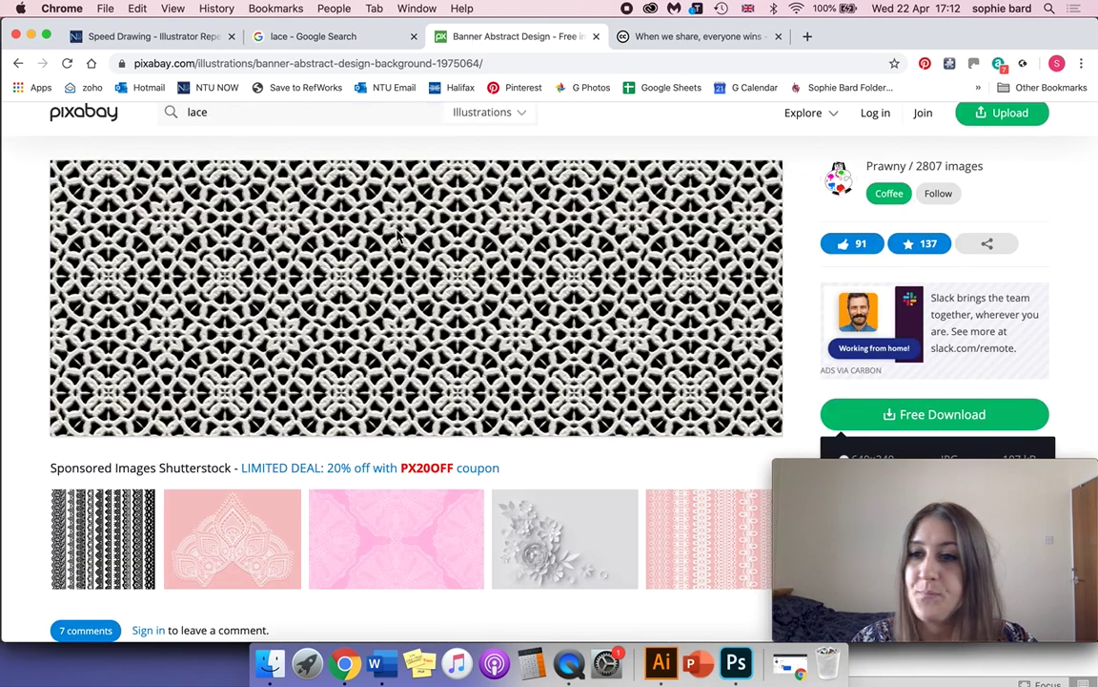
# Download the 1920×721 lace image as lace.jpg, replacing the existing copy in 'Lace tutorial - Youtube'.
pyautogui.scroll(-5, 753, 404)
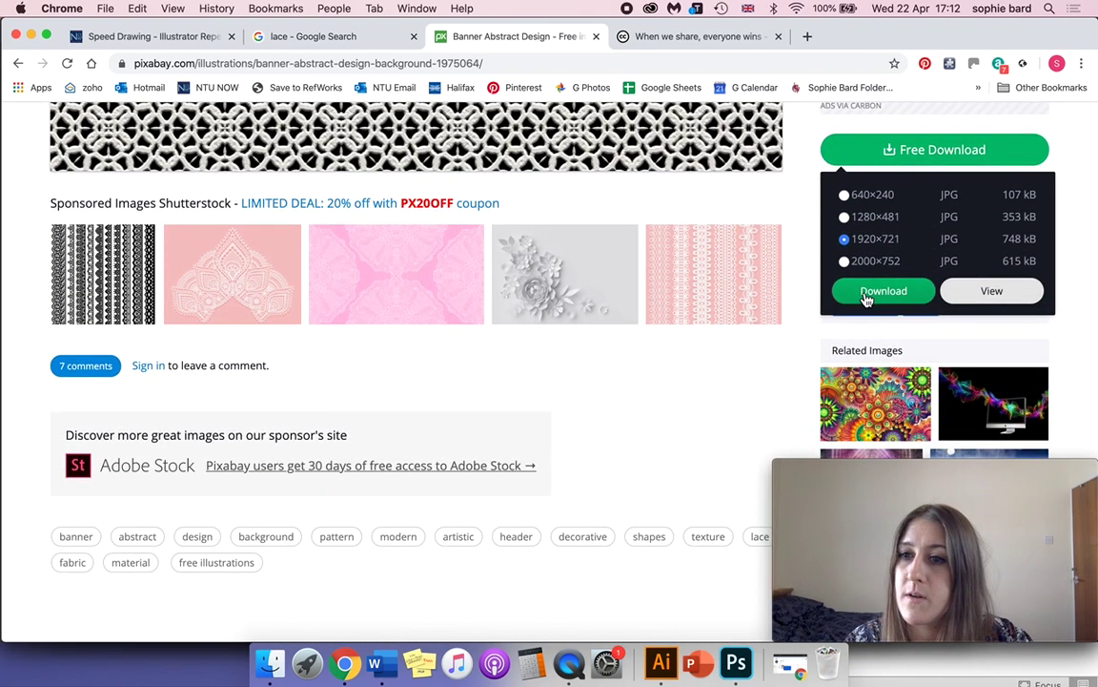
pyautogui.click(867, 299)
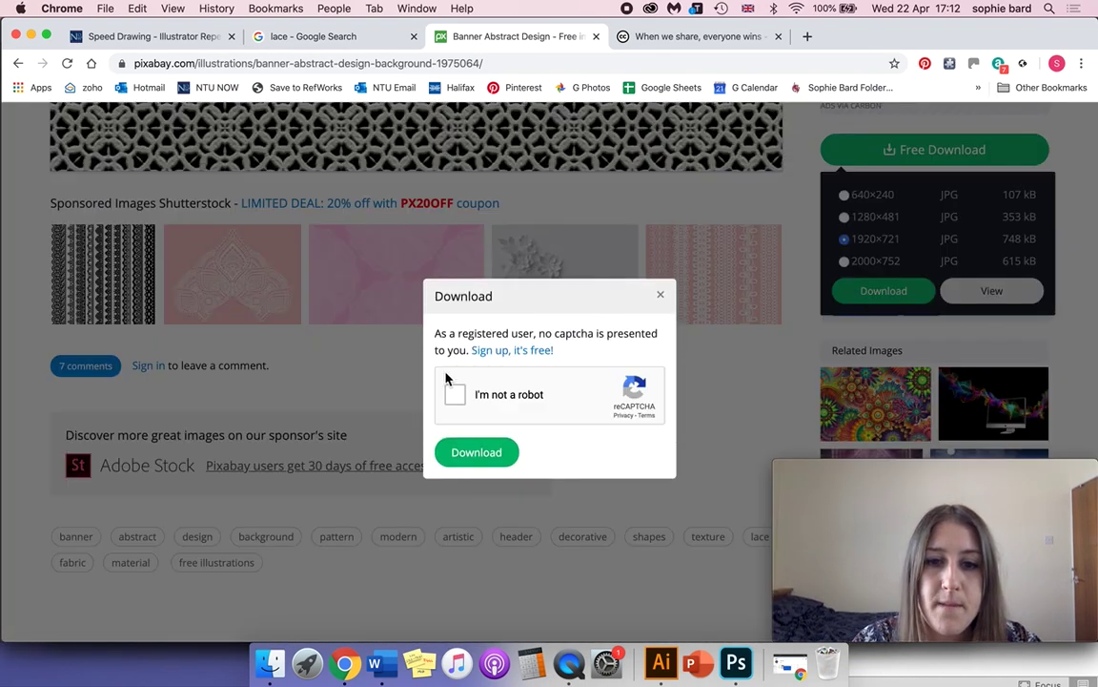
pyautogui.click(457, 393)
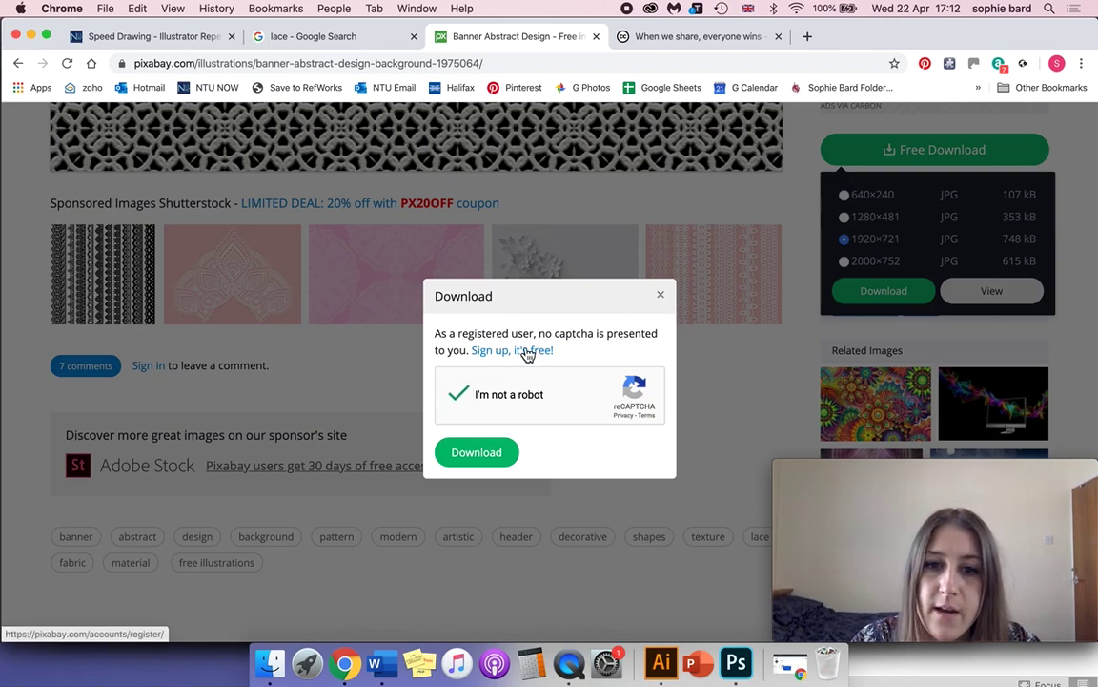
pyautogui.click(484, 454)
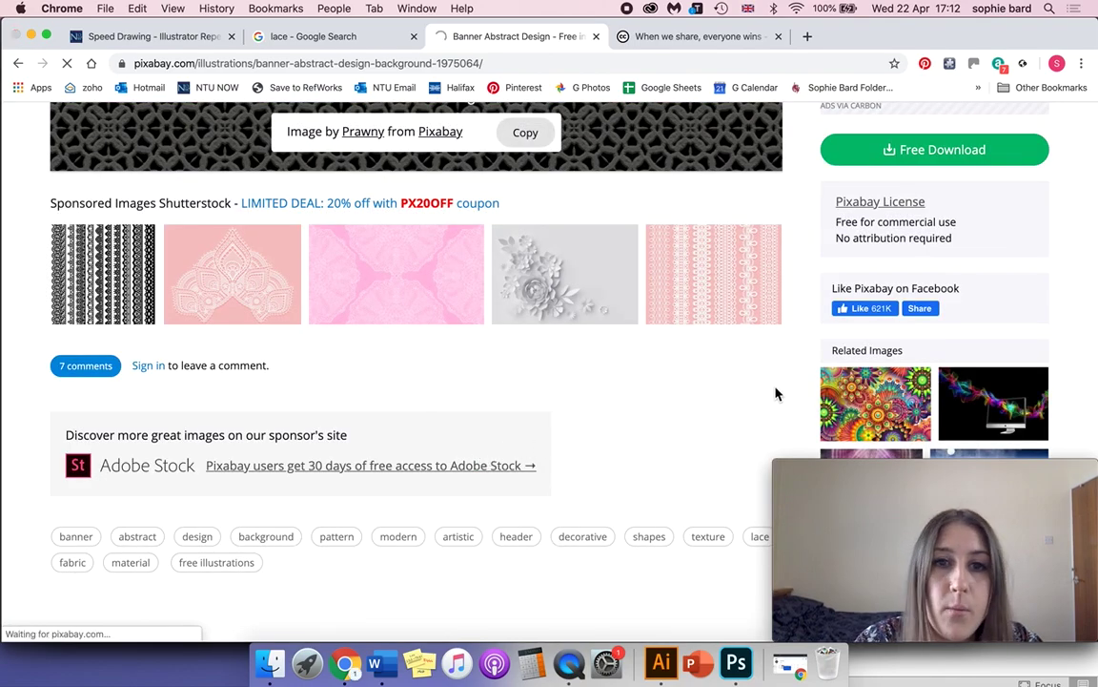
pyautogui.write('l')
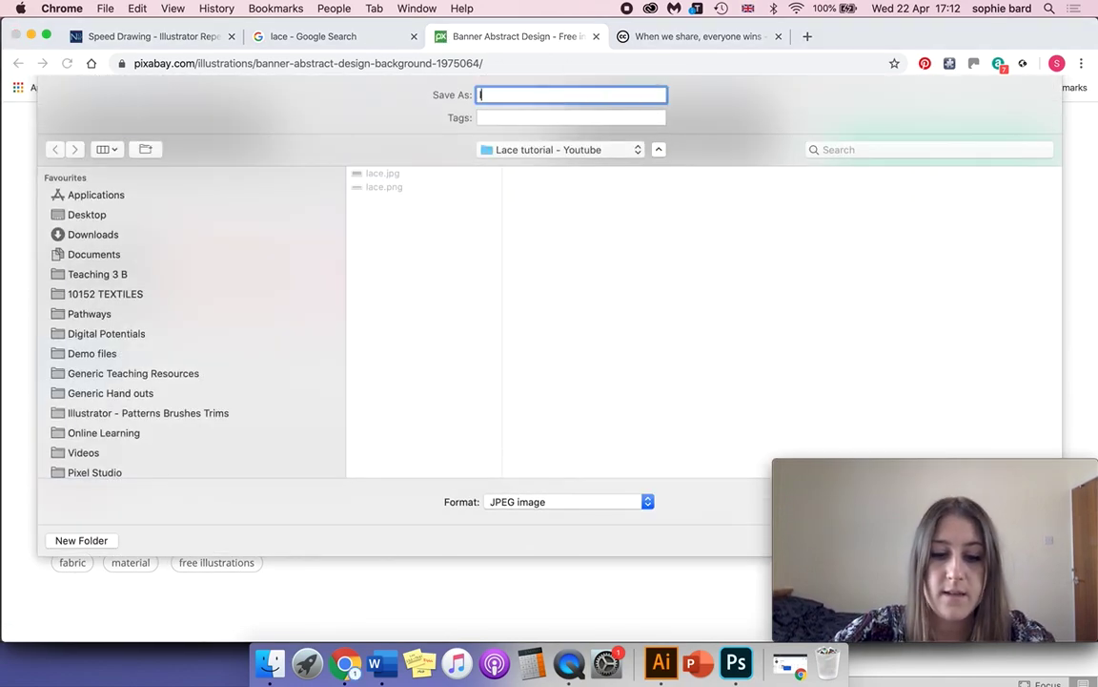
pyautogui.write('ace')
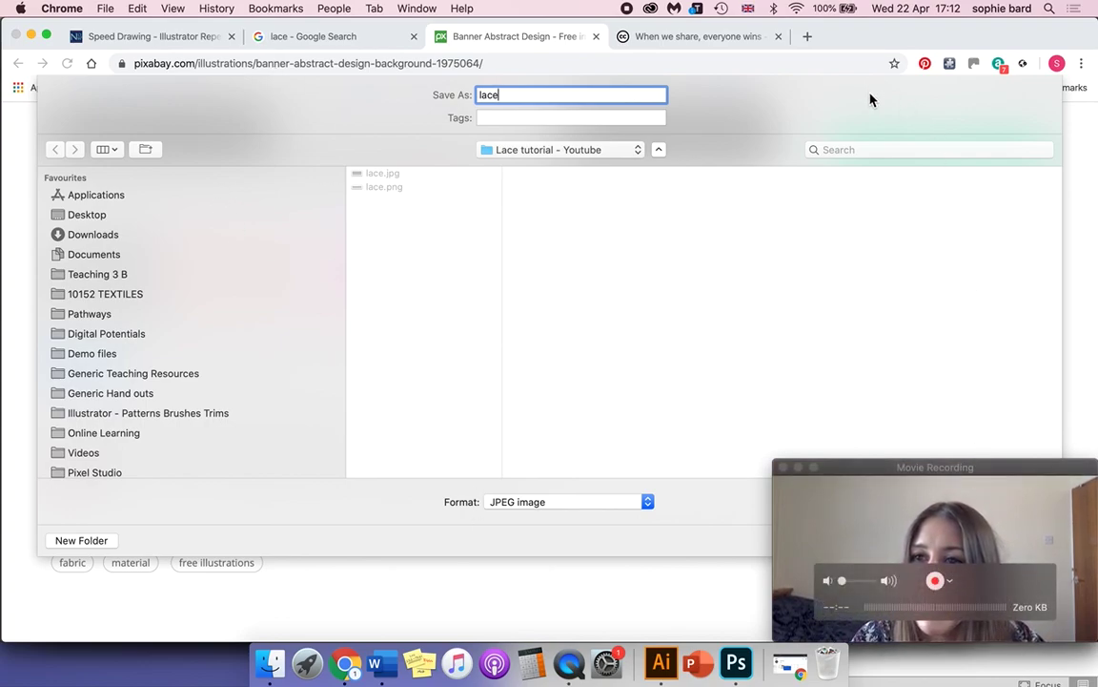
pyautogui.press('Return')
pyautogui.click(667, 168)
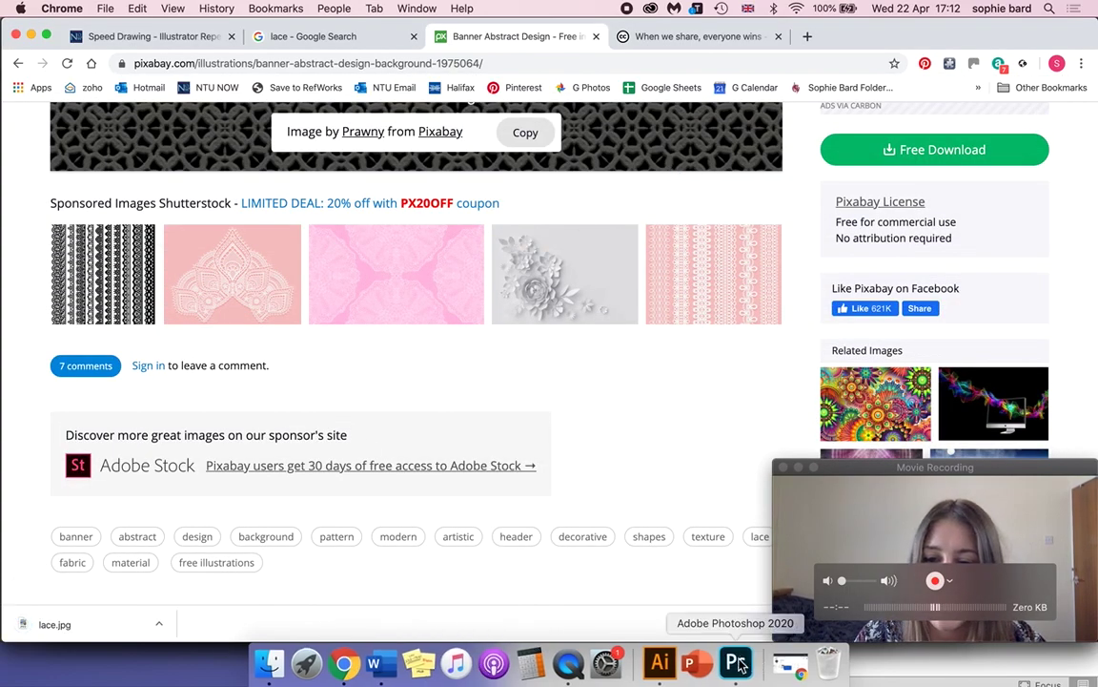
# Switch to Photoshop and open lace.jpg via File > Open as a single Background layer.
pyautogui.click(736, 662)
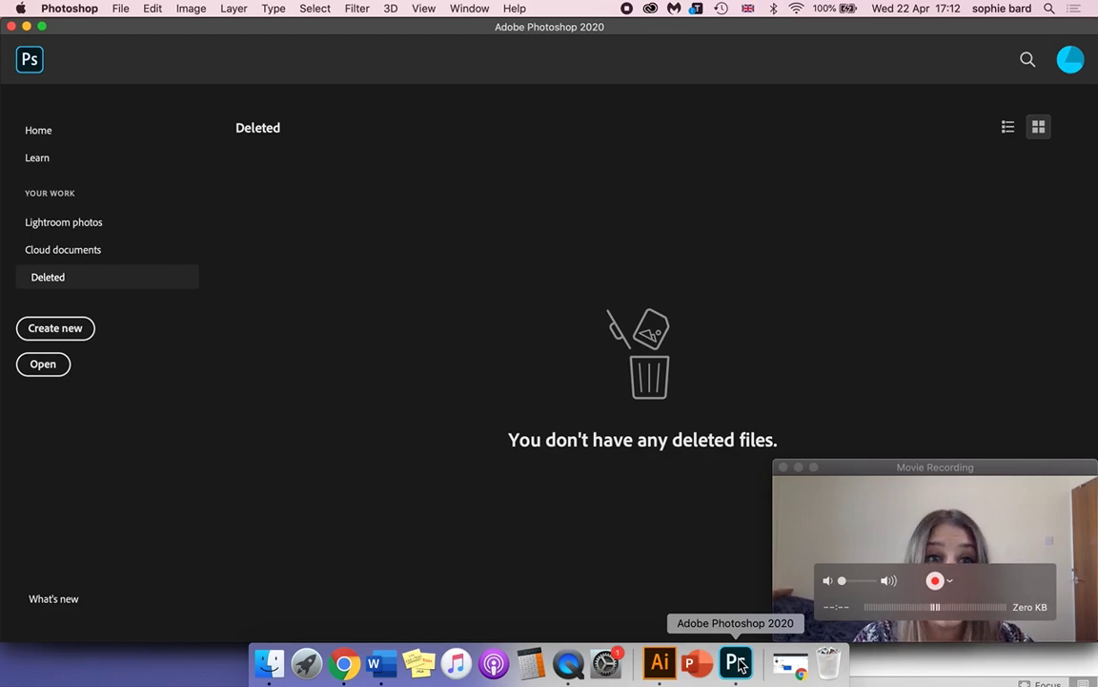
pyautogui.click(120, 9)
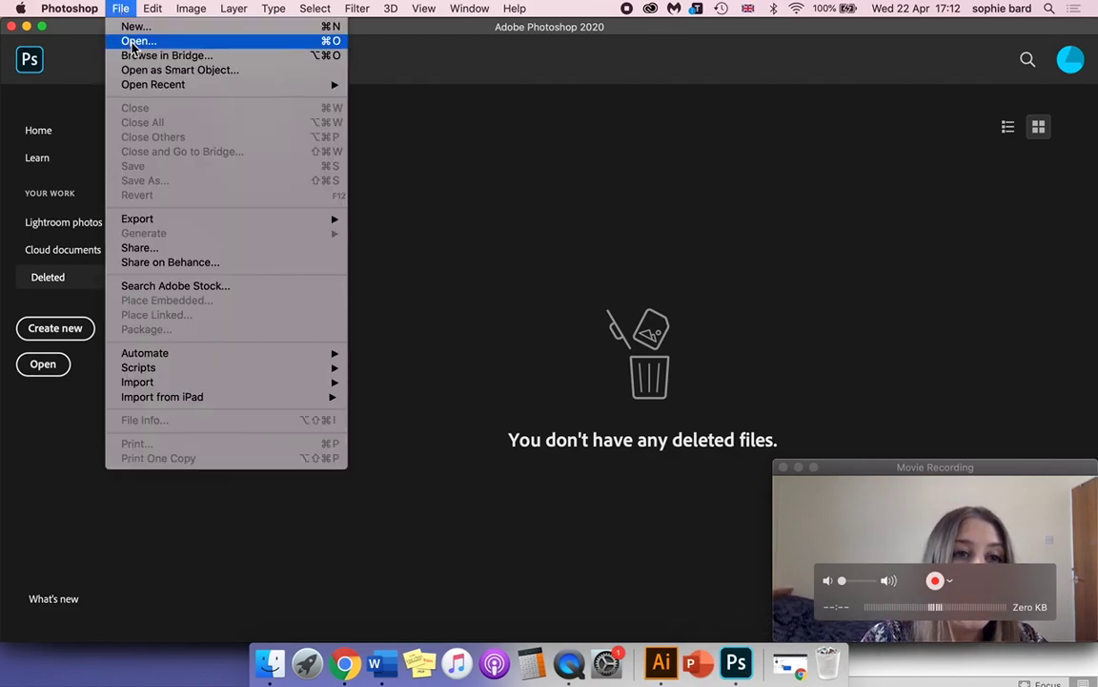
pyautogui.click(208, 42)
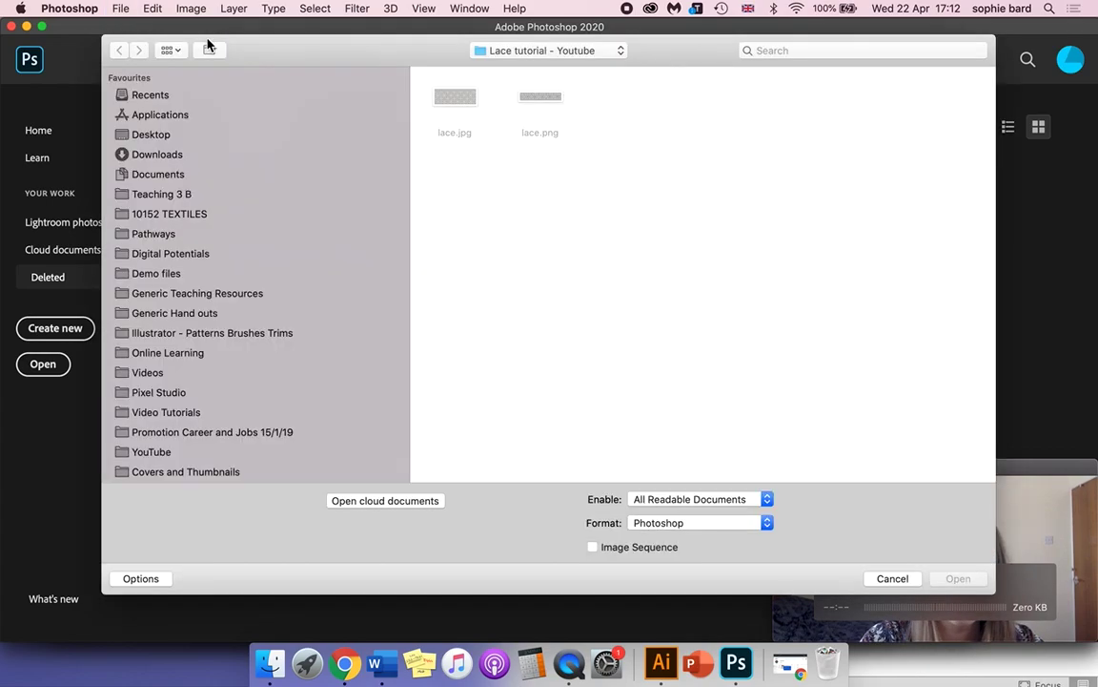
pyautogui.click(454, 98)
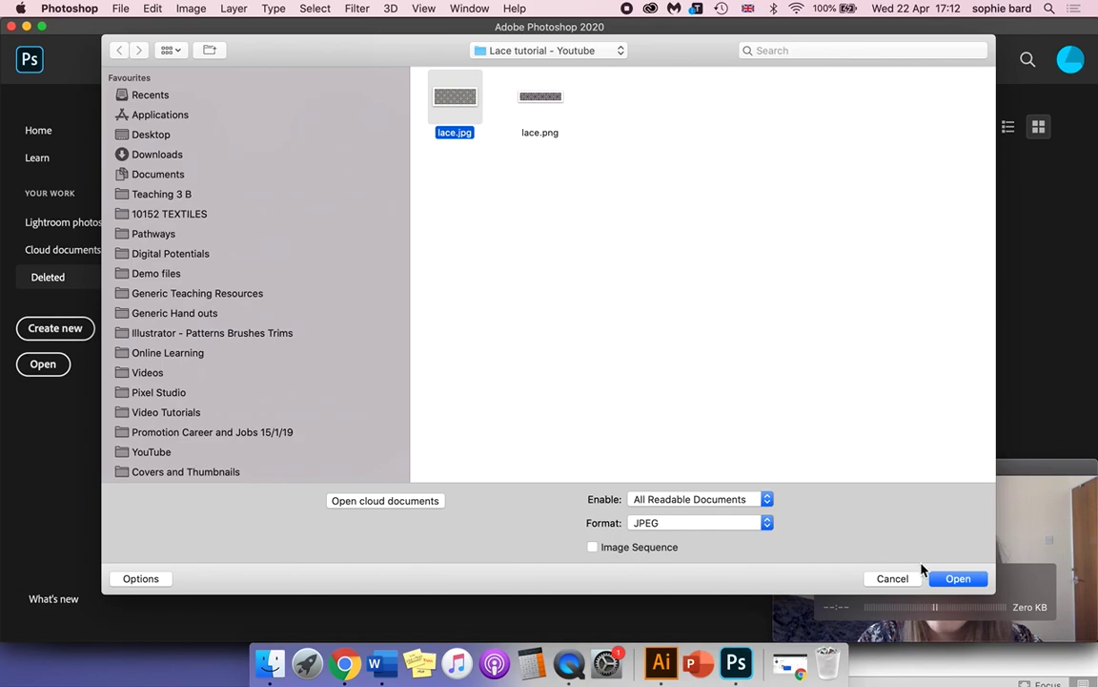
pyautogui.click(952, 579)
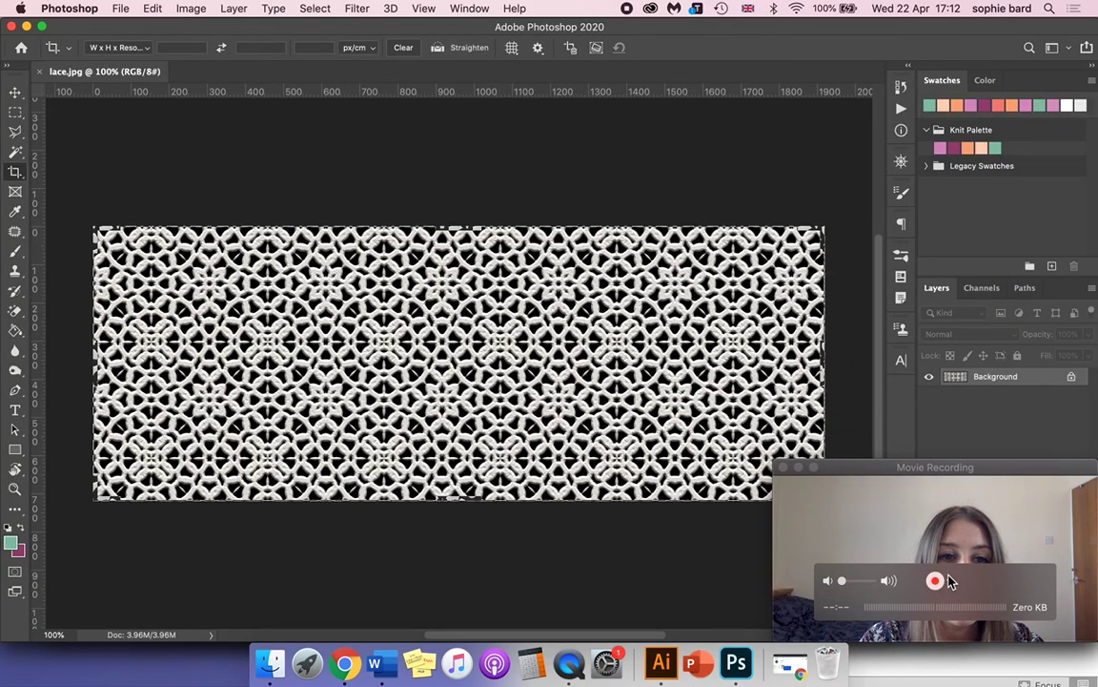
pyautogui.click(799, 468)
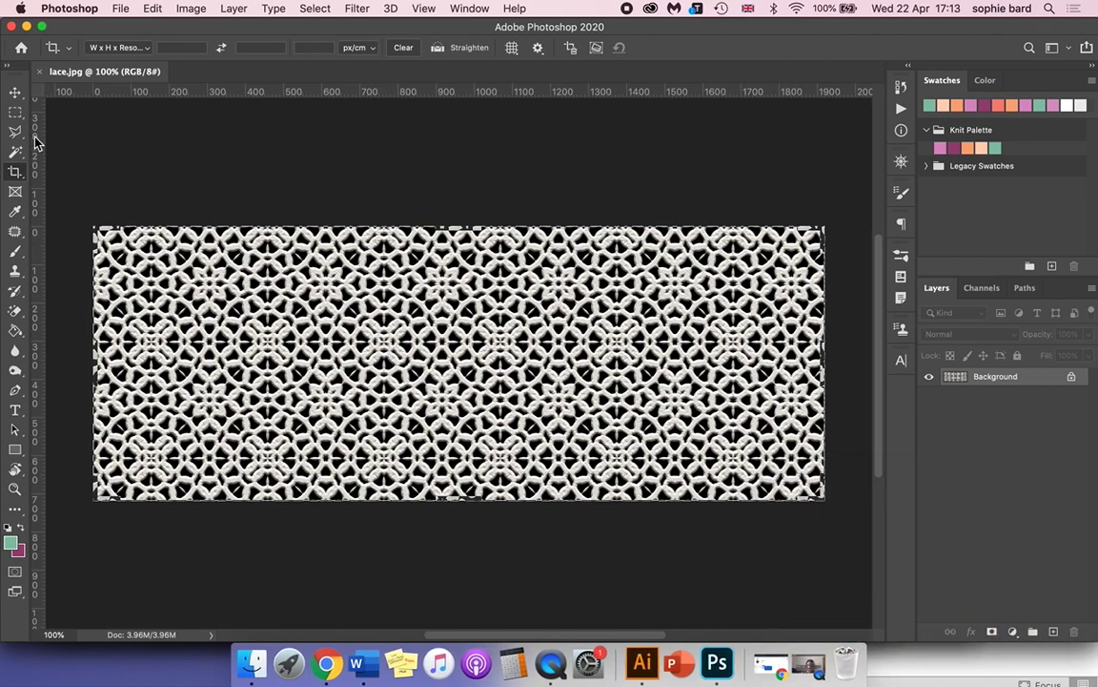
# Unlock the lace Background layer into an editable Layer 0 and make it the active layer.
pyautogui.click(16, 94)
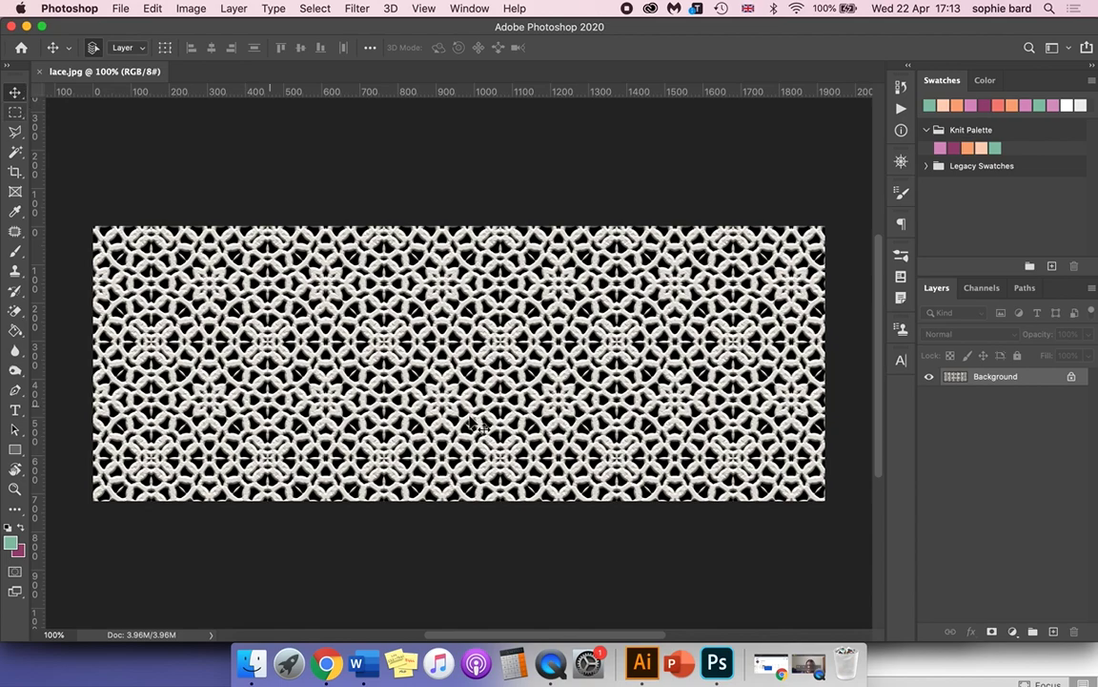
pyautogui.click(1072, 378)
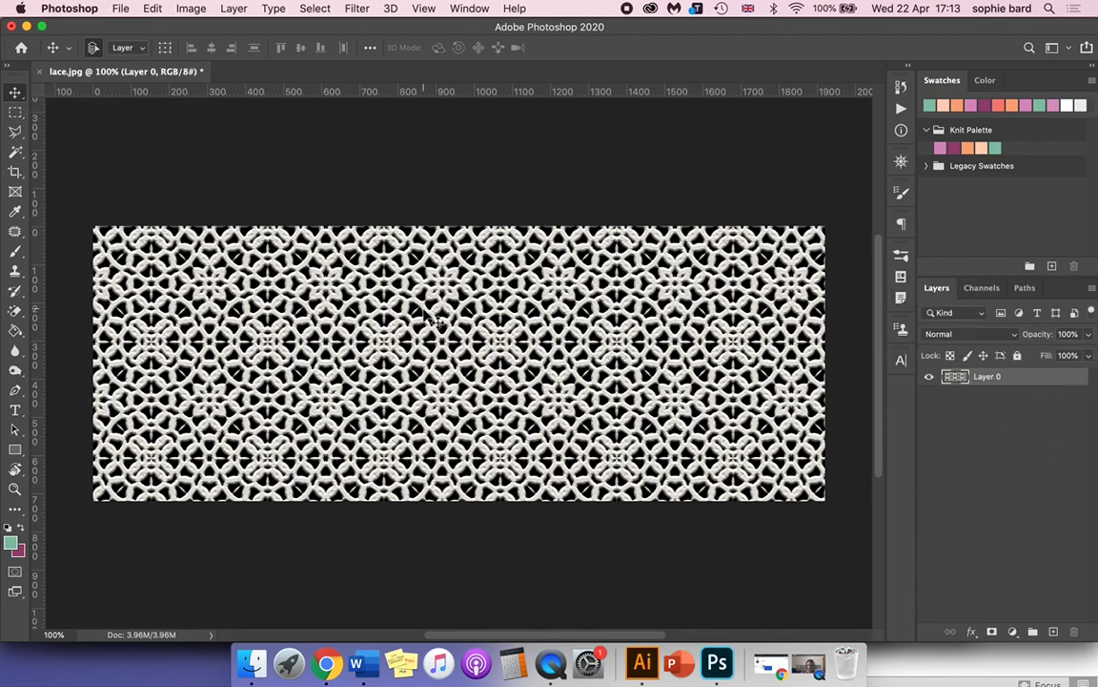
pyautogui.click(1013, 453)
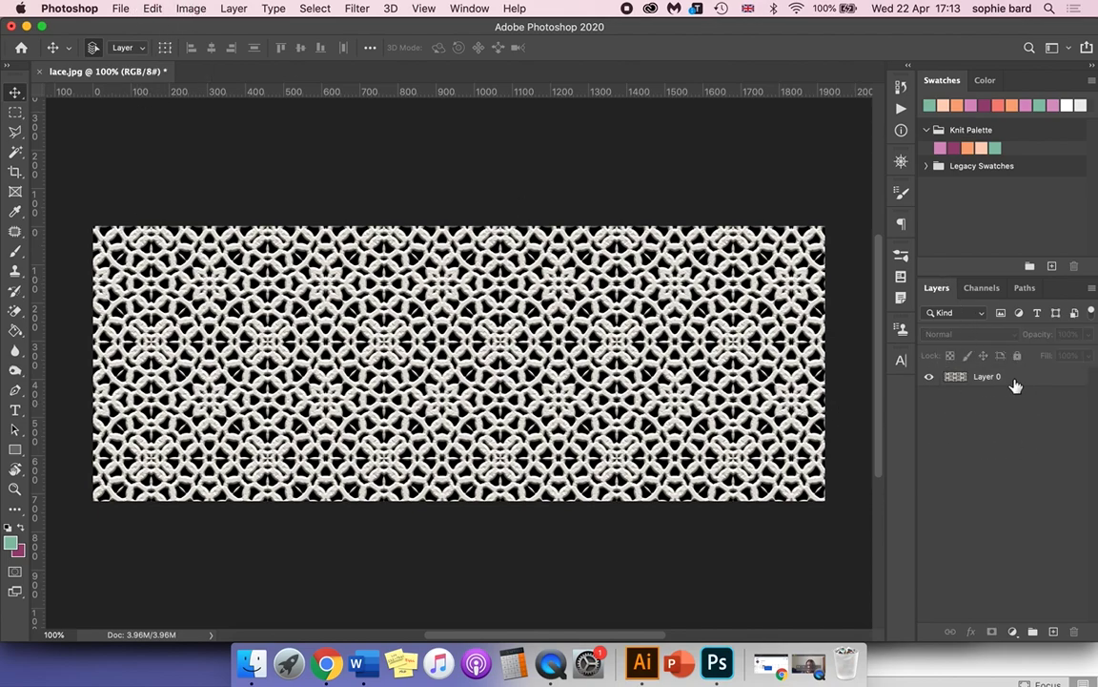
pyautogui.click(1016, 383)
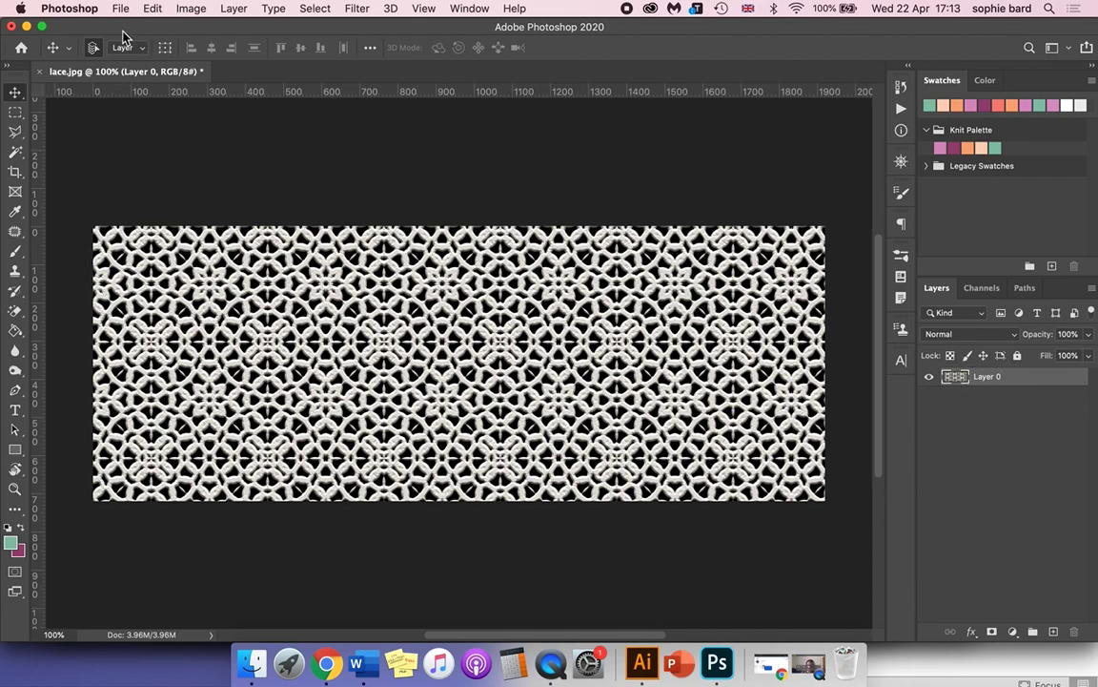
# Apply an Image > Adjustments > Threshold at level 160 to Layer 0, then zoom in.
pyautogui.click(191, 8)
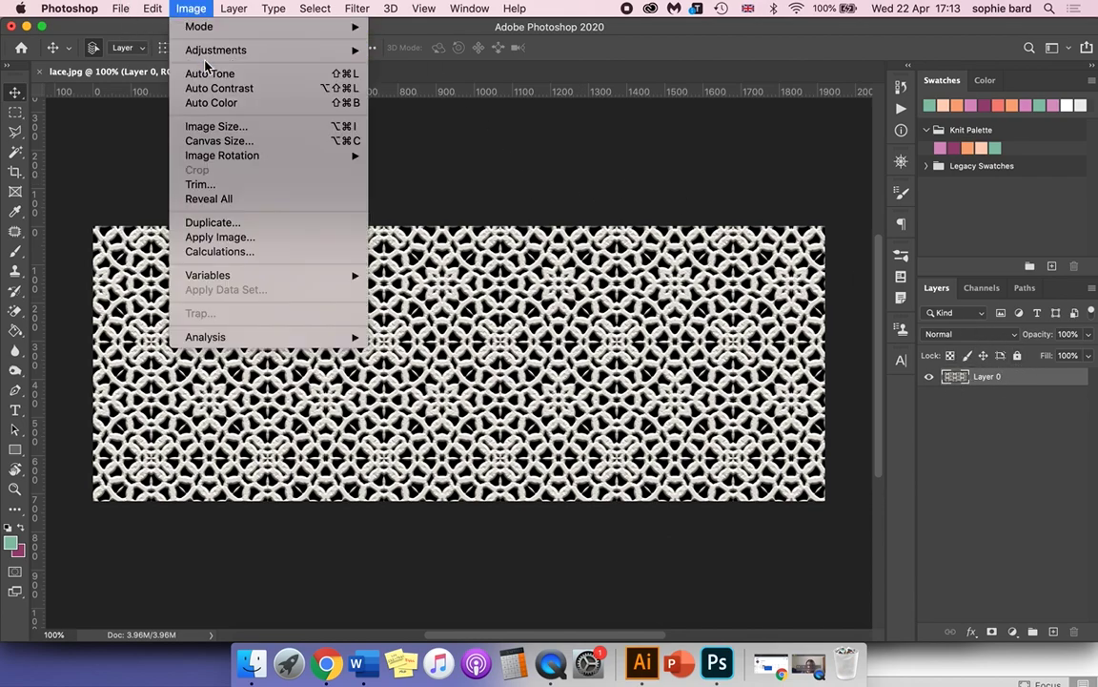
pyautogui.moveTo(188, 51)
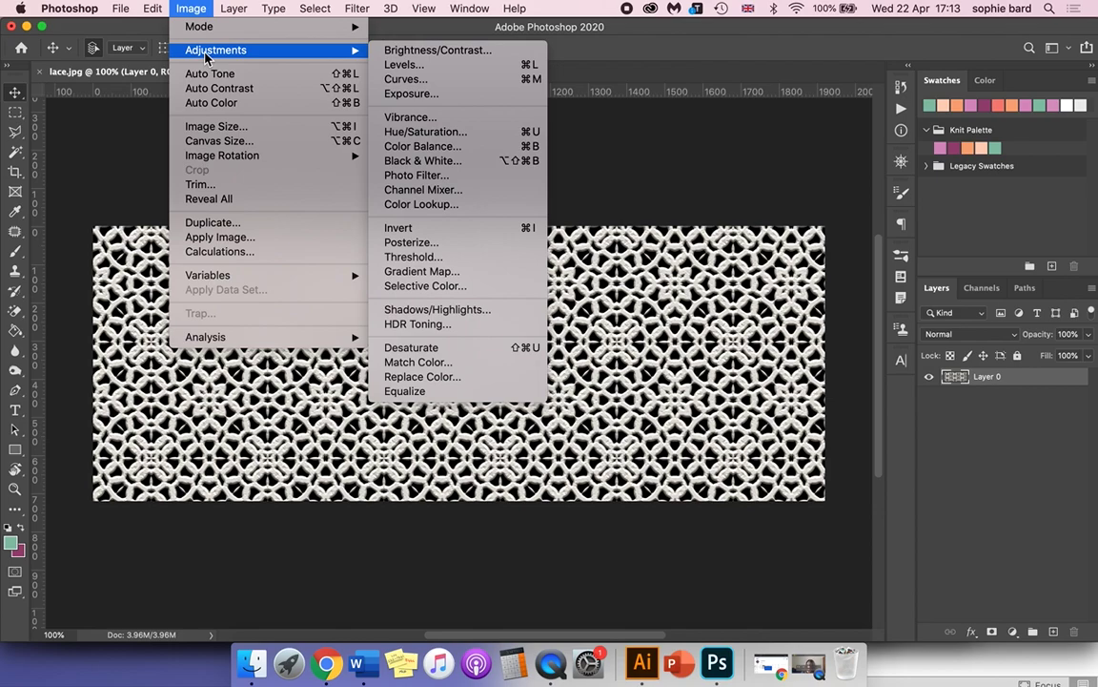
pyautogui.click(445, 258)
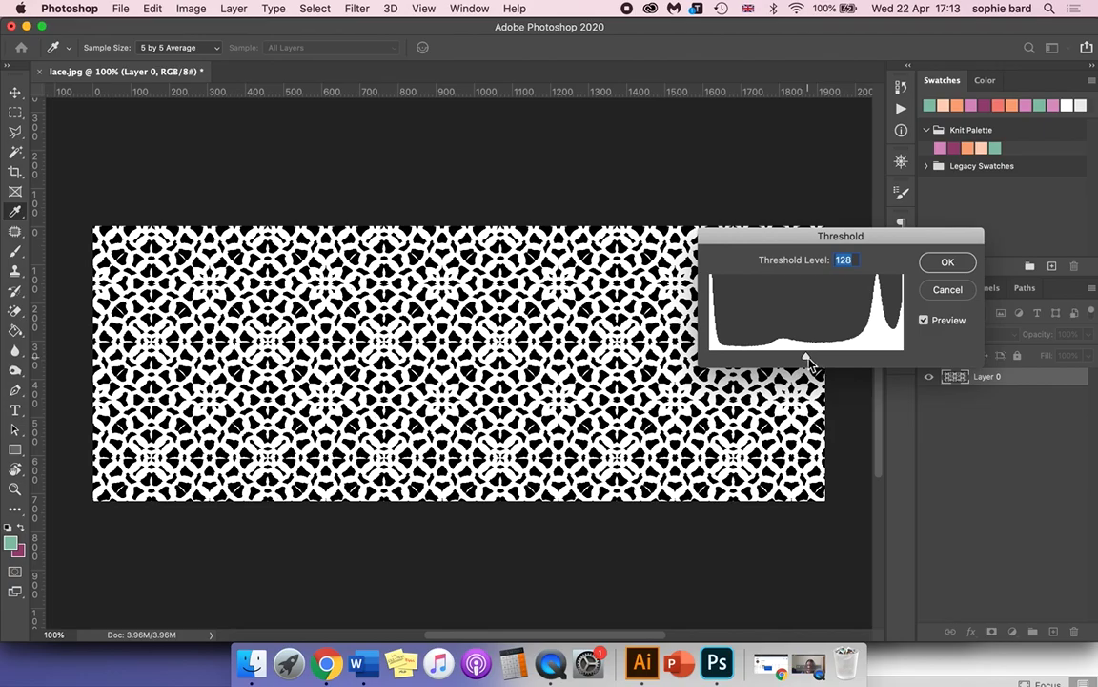
pyautogui.moveTo(809, 363)
pyautogui.mouseDown()
pyautogui.moveTo(752, 359)
pyautogui.moveTo(877, 360)
pyautogui.moveTo(807, 361)
pyautogui.moveTo(854, 360)
pyautogui.moveTo(829, 360)
pyautogui.mouseUp()
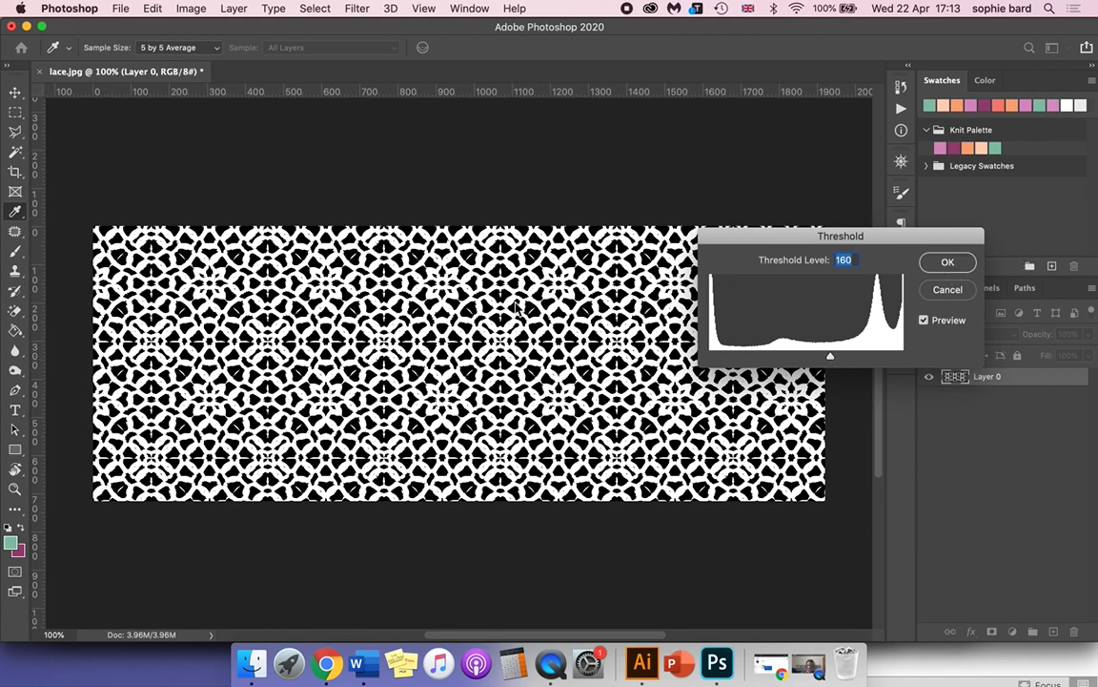
pyautogui.press('Return')
pyautogui.press('super+plus')
pyautogui.press('super+plus')
pyautogui.press('super+plus')
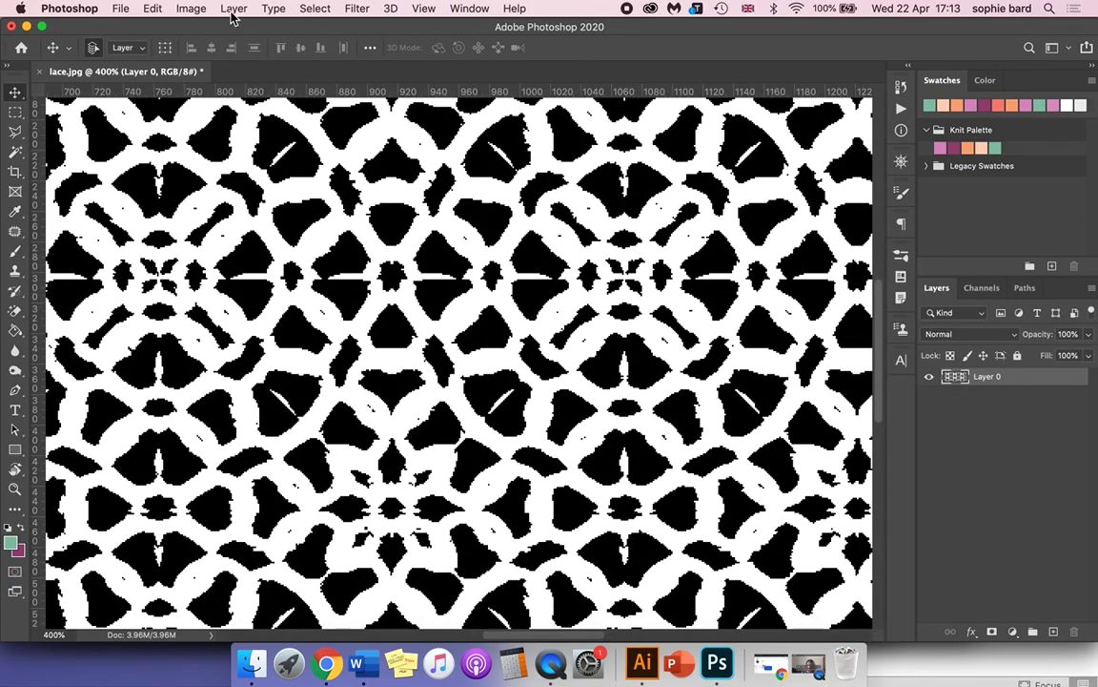
# Apply Image > Adjustments > Invert to Layer 0, then zoom in to 400% to inspect the lace.
pyautogui.click(201, 12)
pyautogui.moveTo(234, 50)
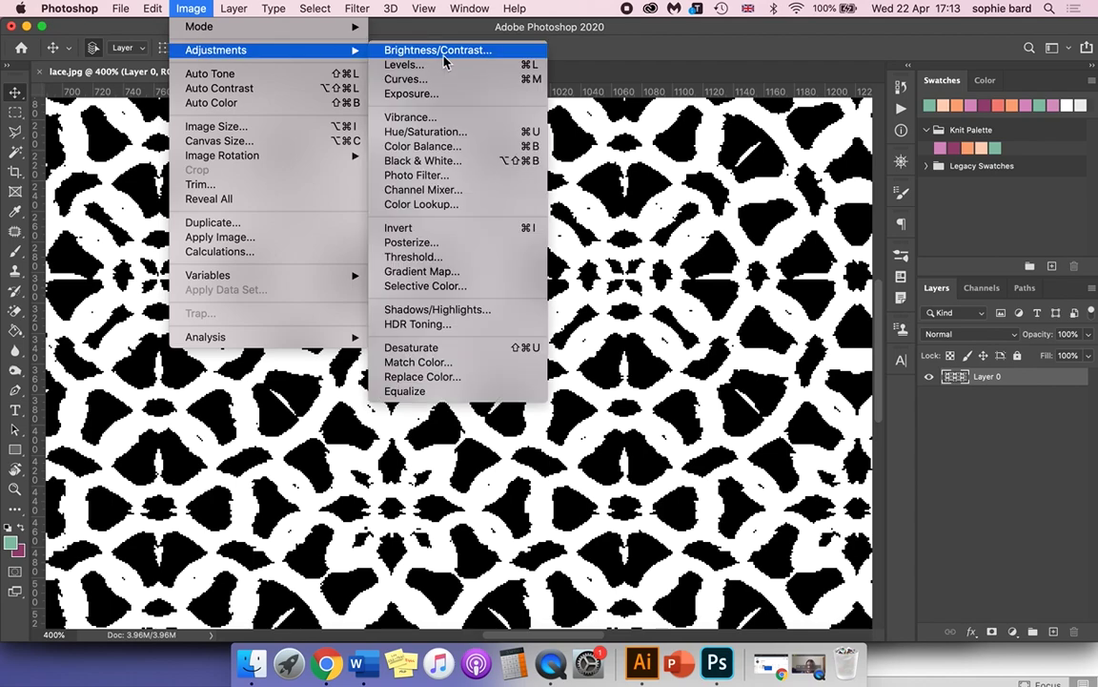
pyautogui.click(466, 235)
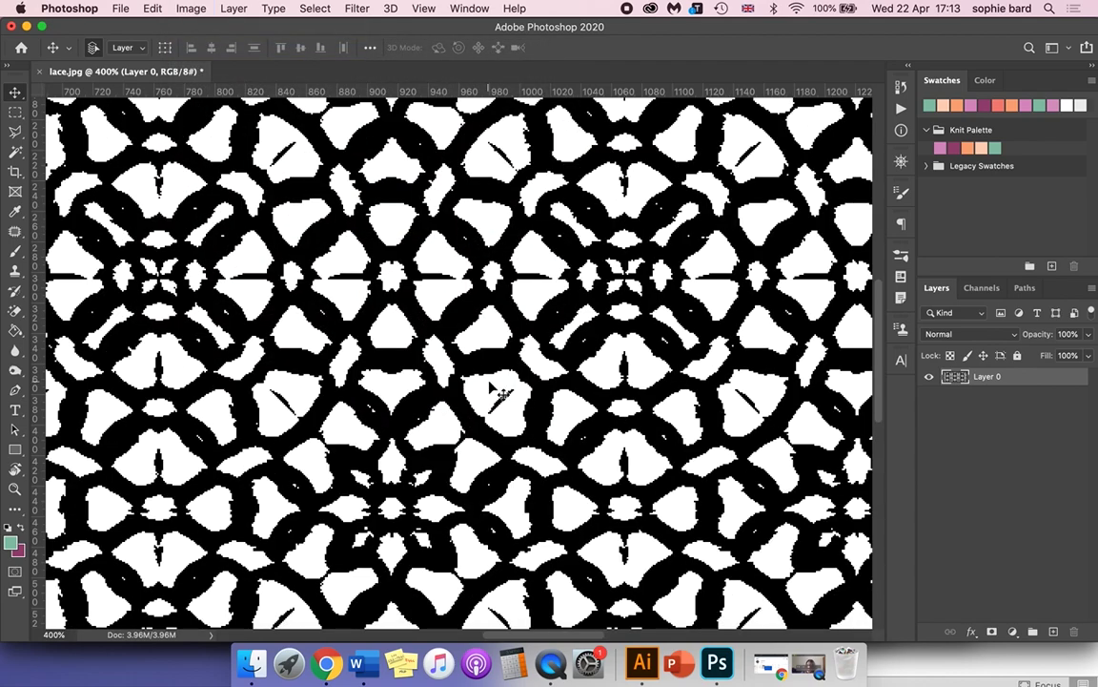
pyautogui.press('super+minus')
pyautogui.press('super+minus')
pyautogui.press('super+minus')
pyautogui.press('super+minus')
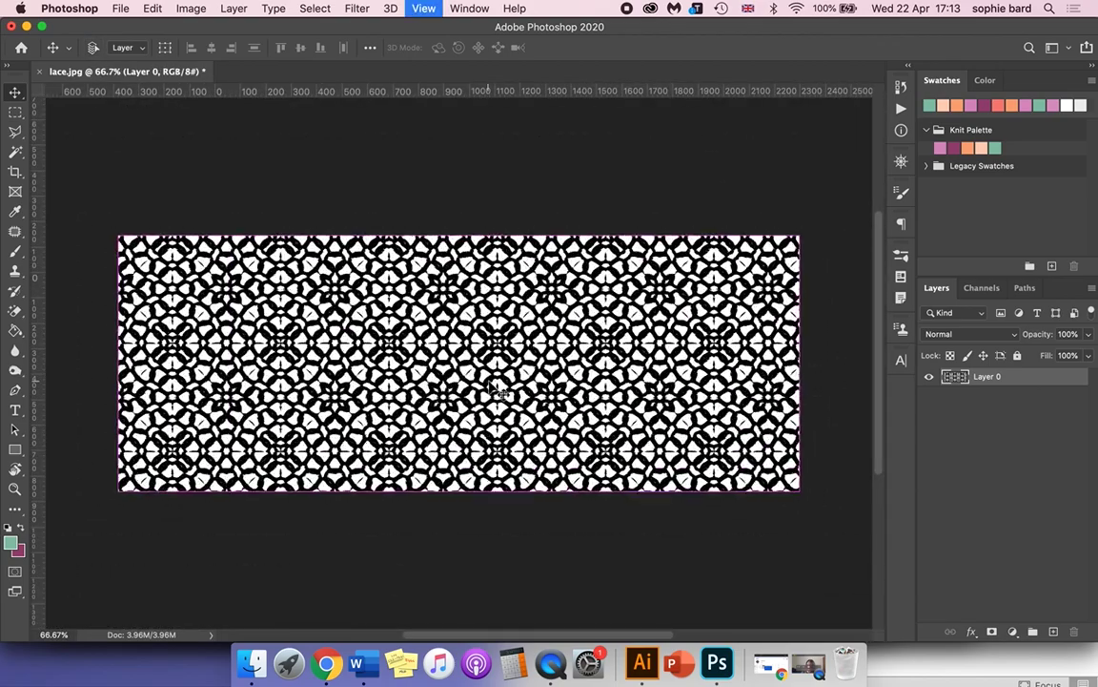
pyautogui.press('super+plus')
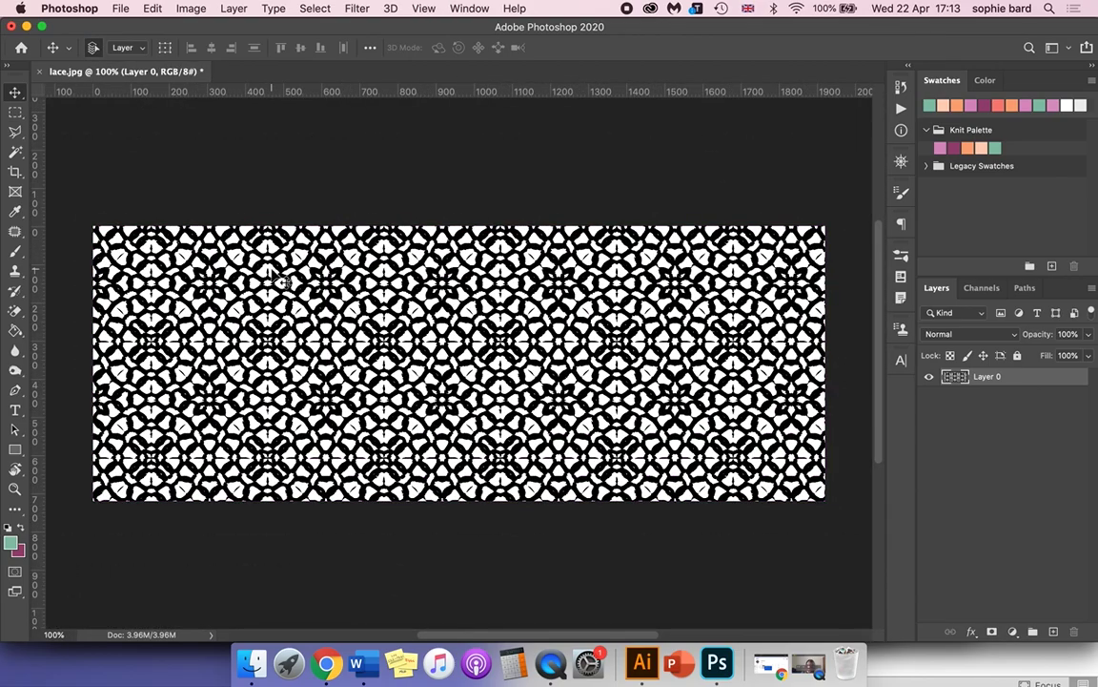
pyautogui.press('super+plus')
pyautogui.press('super+plus')
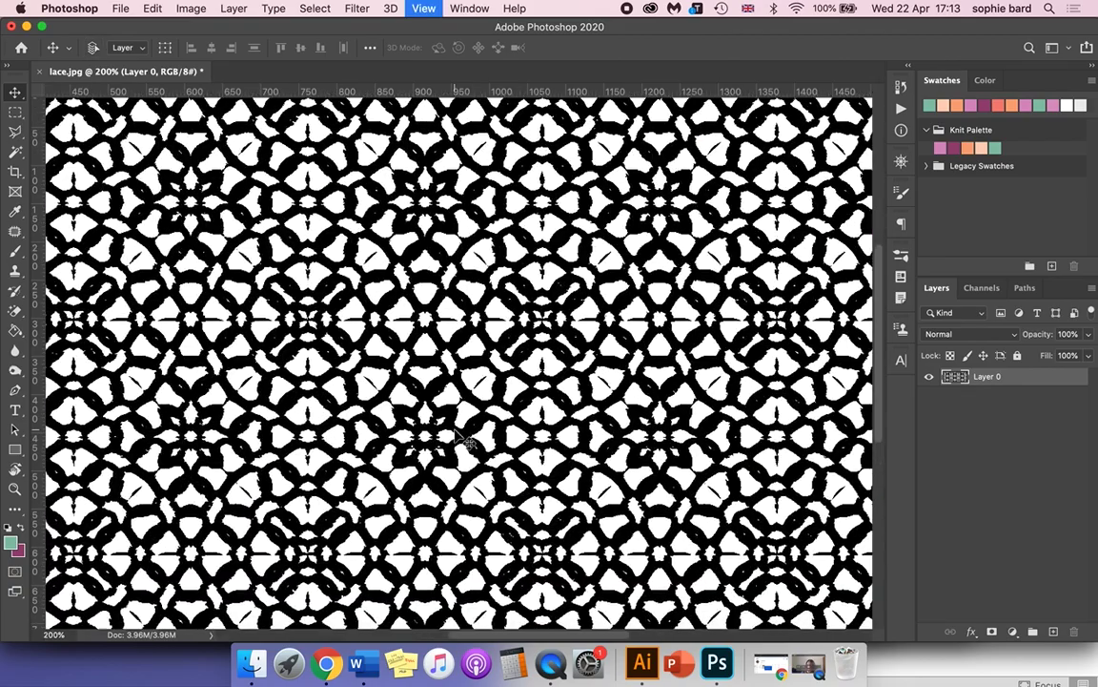
pyautogui.press('super+plus')
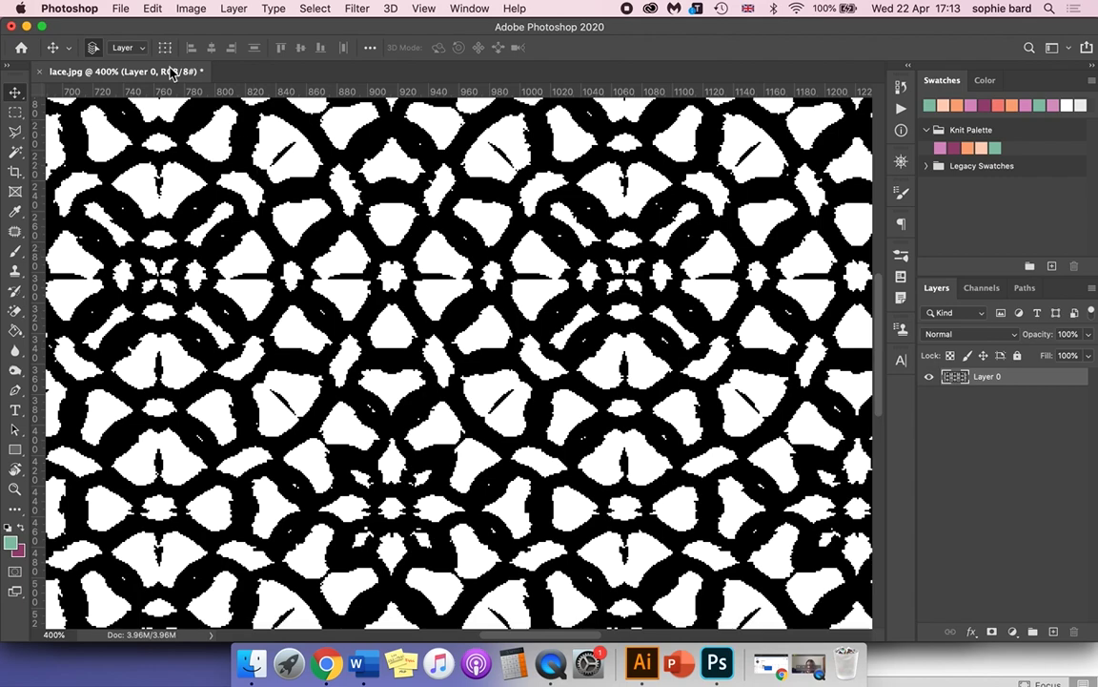
# Erase every white area of the lace with the Magic Eraser, with Contiguous turned off.
pyautogui.click(16, 317)
pyautogui.click(15, 313)
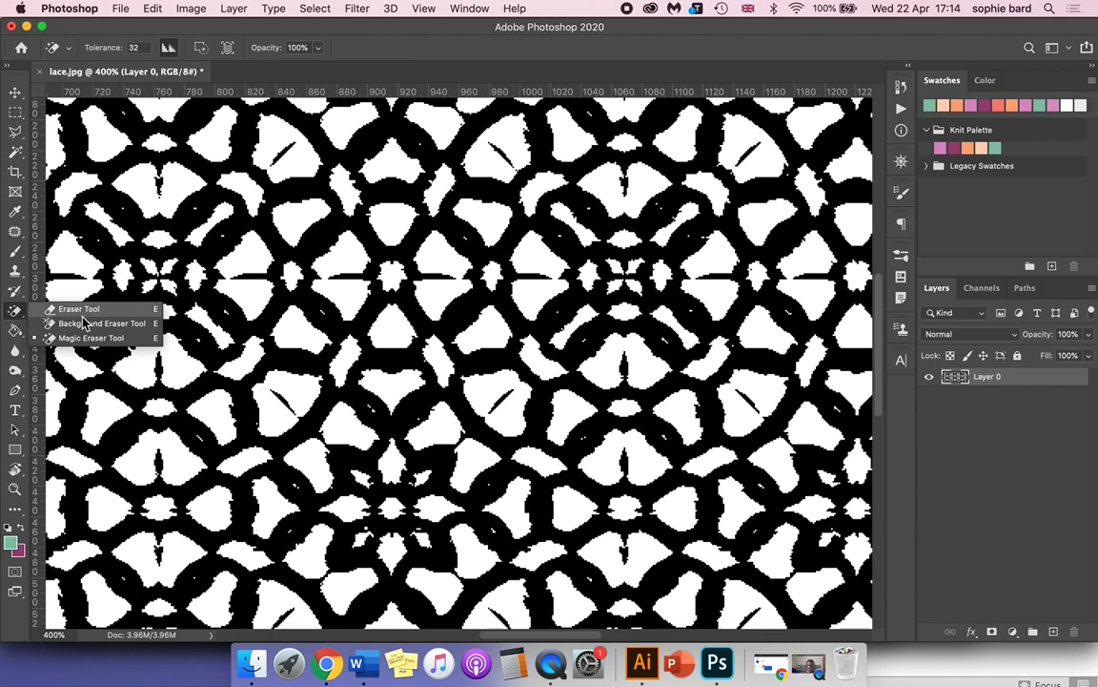
pyautogui.click(136, 340)
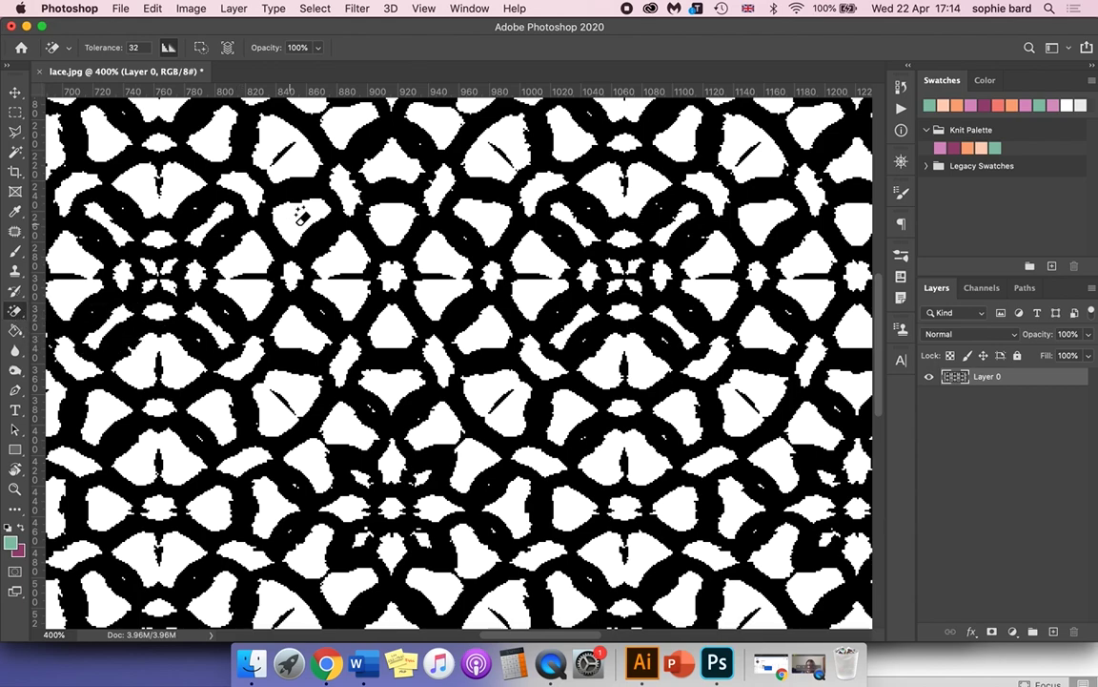
pyautogui.click(202, 49)
pyautogui.click(351, 355)
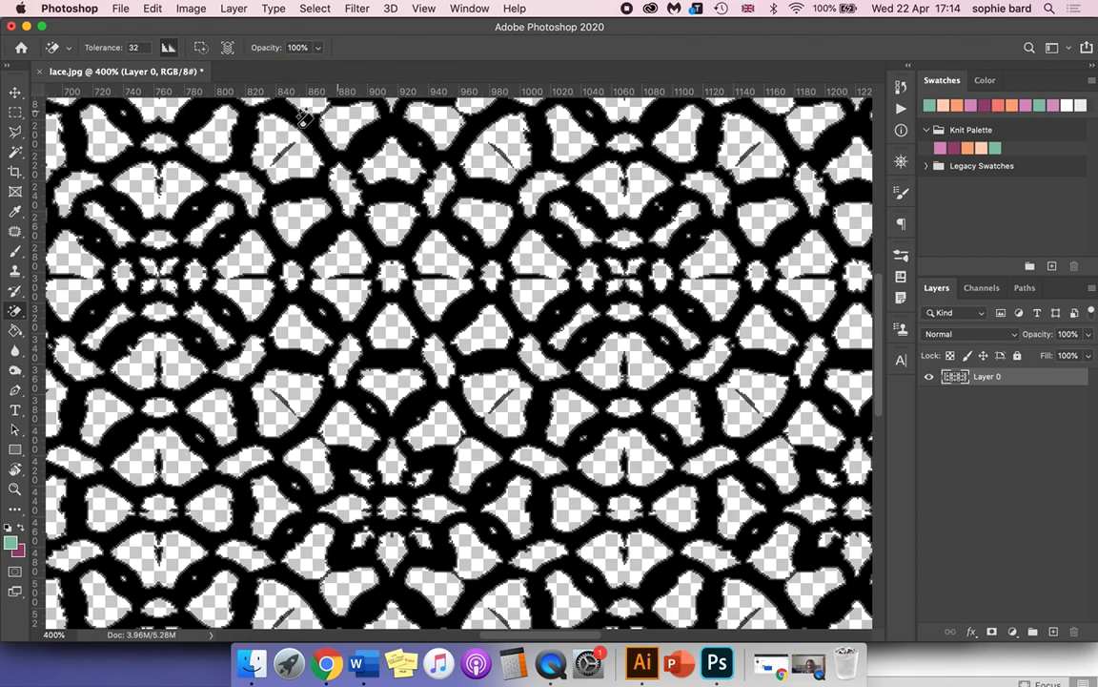
# Nudge the lace layer slightly with the Move tool and zoom out to see the whole image.
pyautogui.click(13, 95)
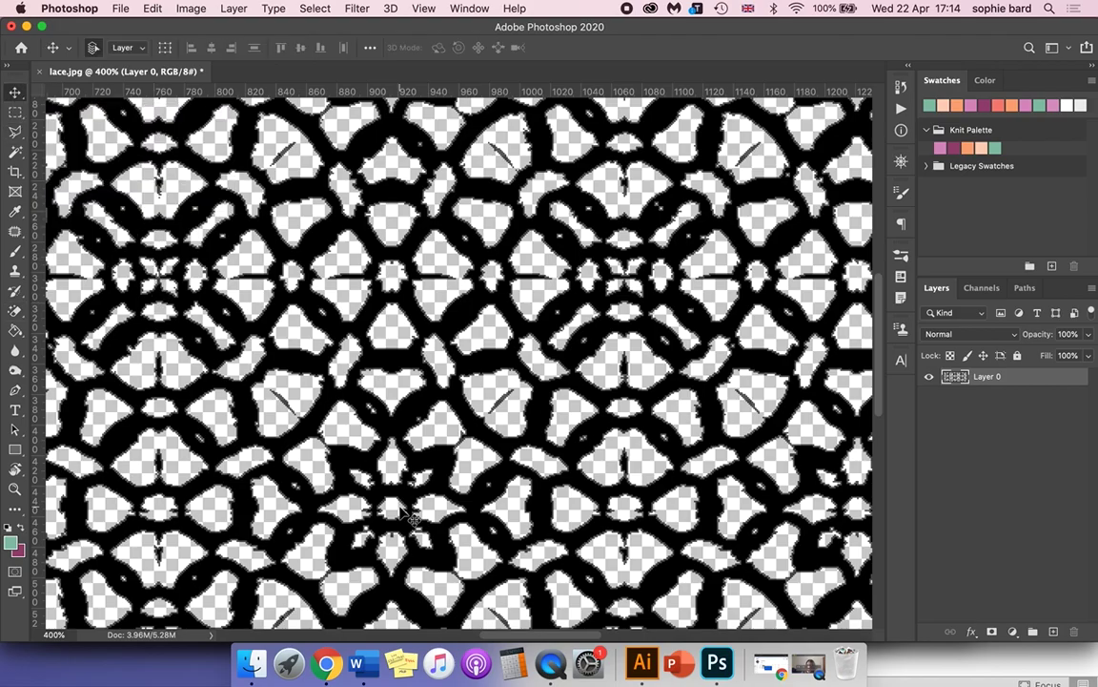
pyautogui.moveTo(370, 467); pyautogui.dragTo(400, 512)
pyautogui.press('super+minus')
pyautogui.press('super+minus')
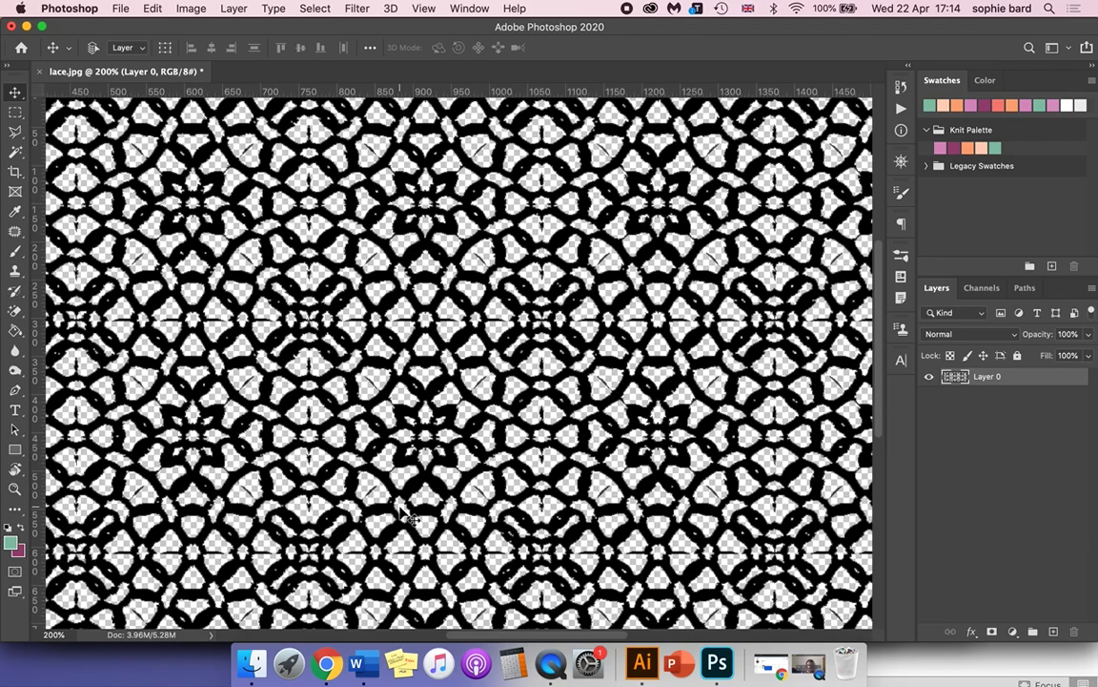
pyautogui.press('super+minus')
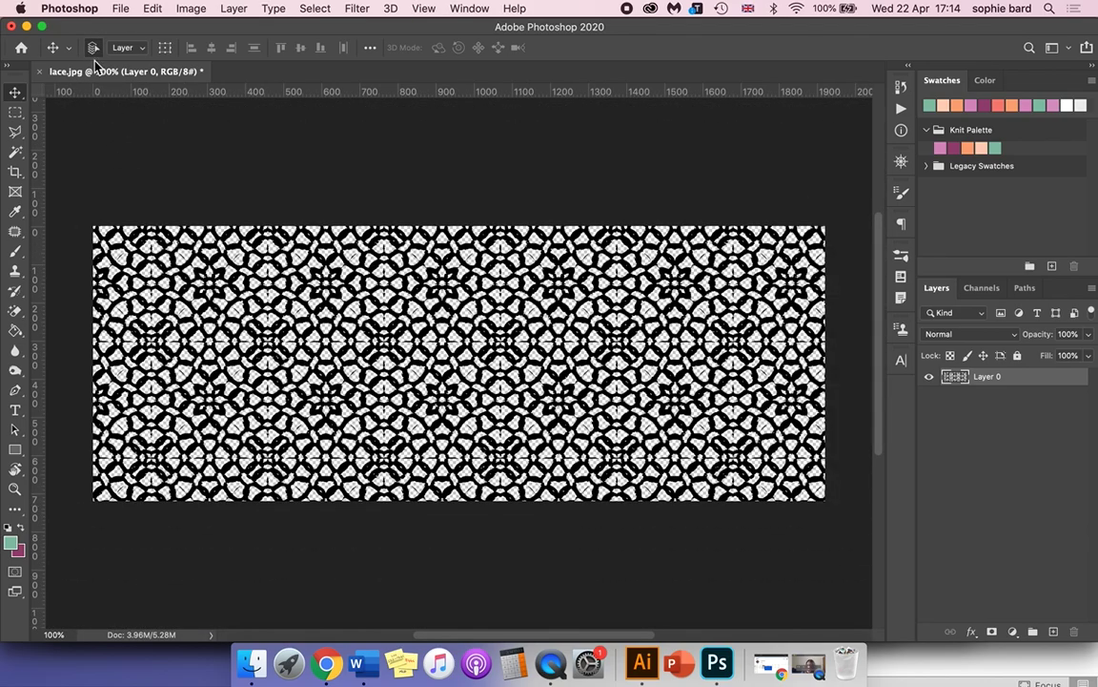
# Start a crop on the lace image and trim its bottom and top edges.
pyautogui.click(16, 174)
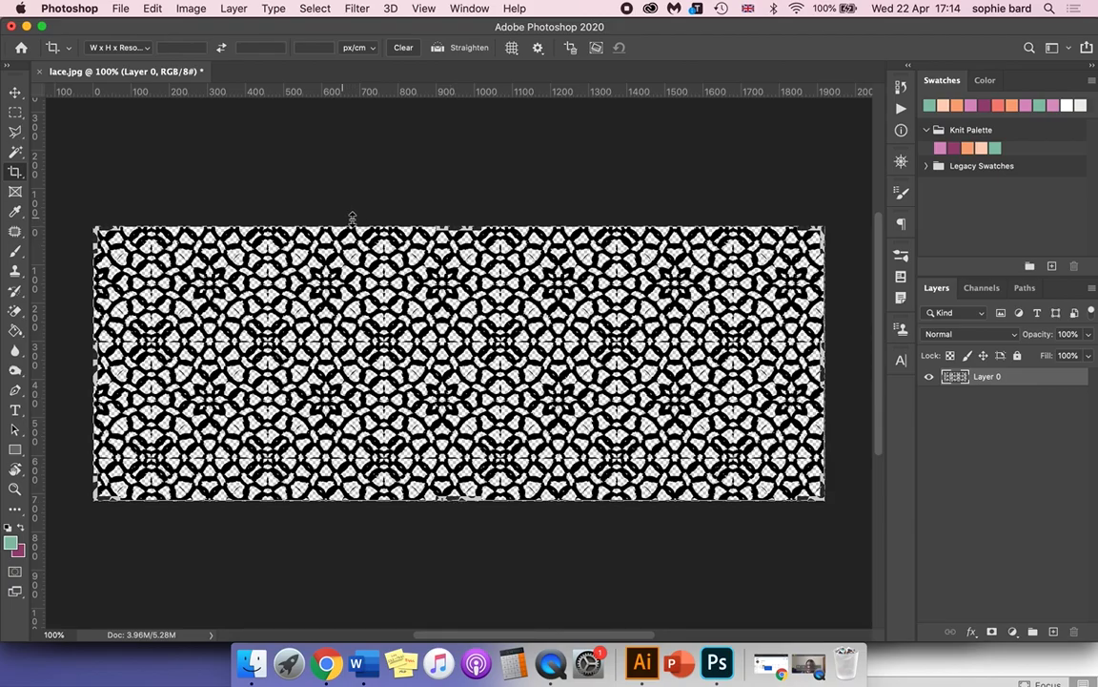
pyautogui.scroll(3, 387, 246)
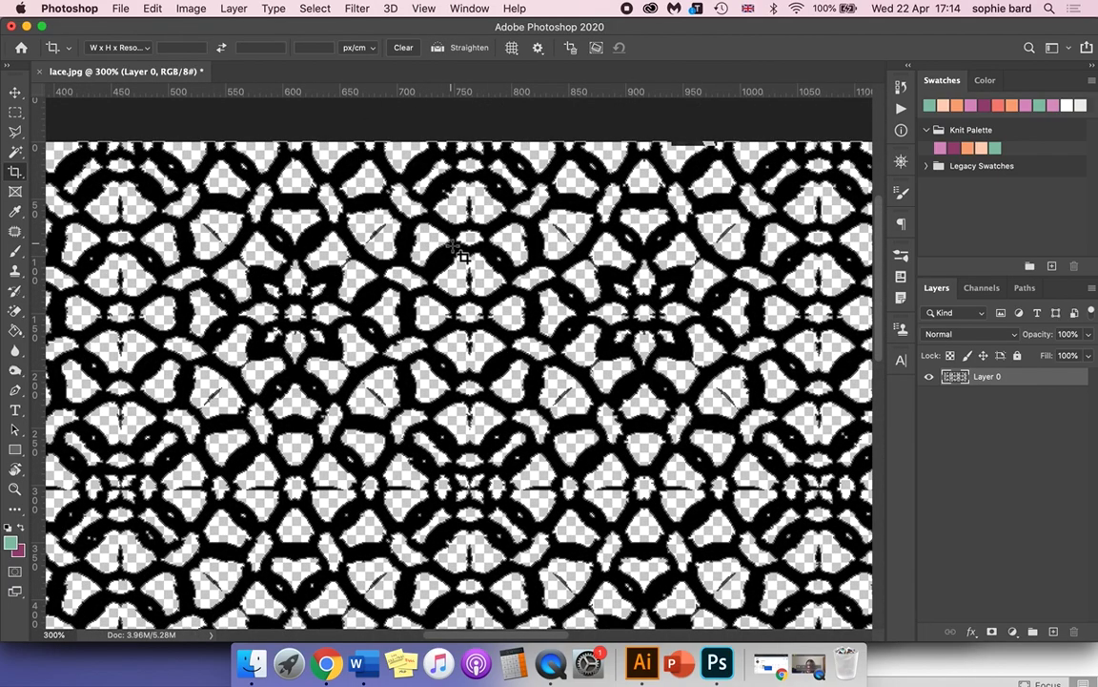
pyautogui.scroll(-10, 467, 325)
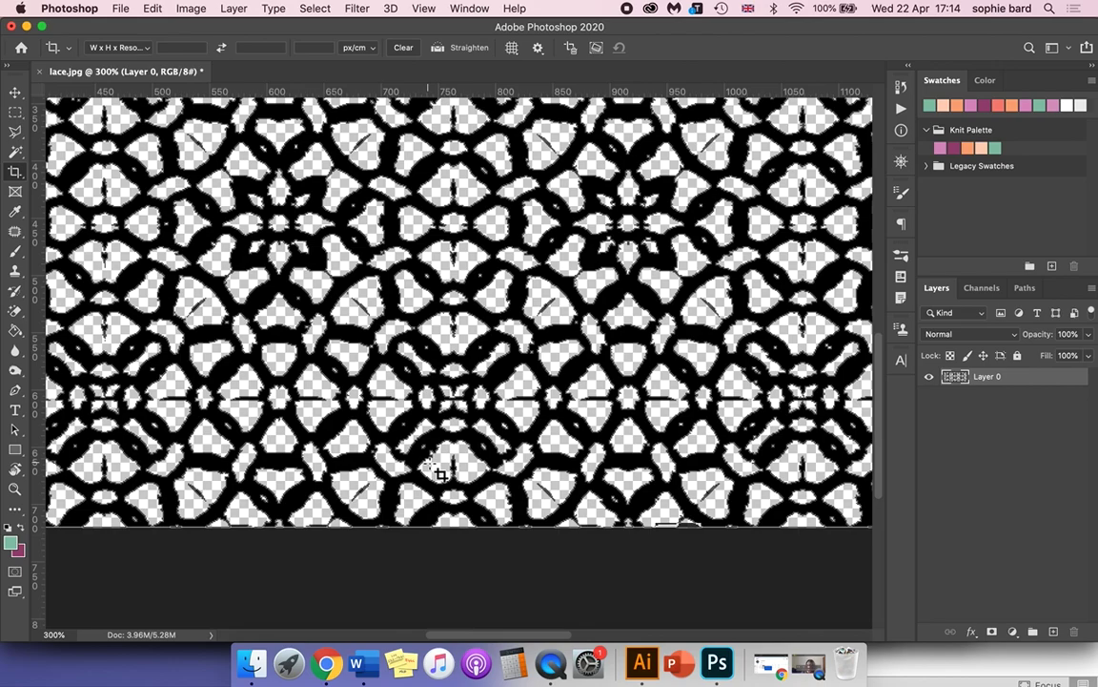
pyautogui.press('super+minus')
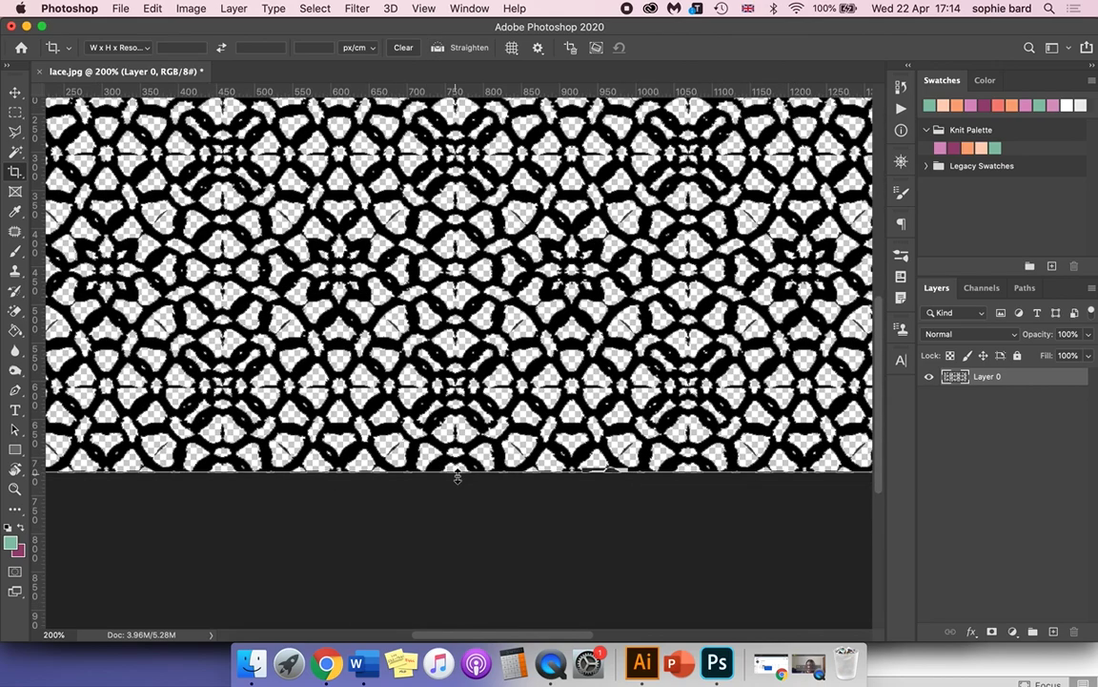
pyautogui.moveTo(458, 477); pyautogui.dragTo(458, 431)
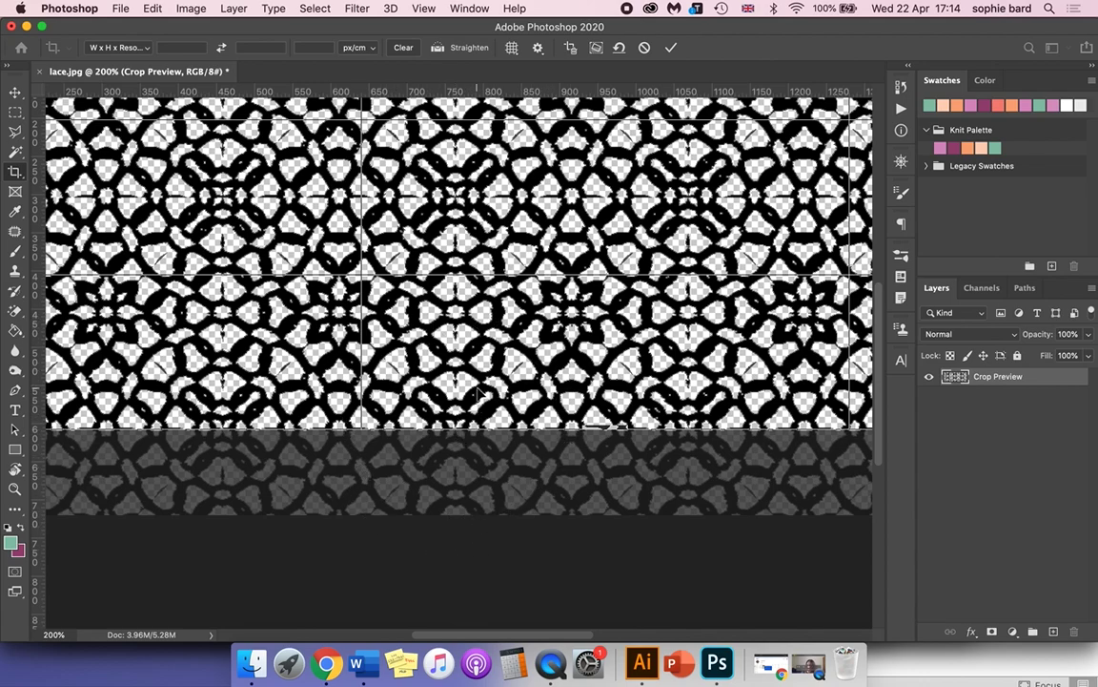
pyautogui.scroll(3, 480, 393)
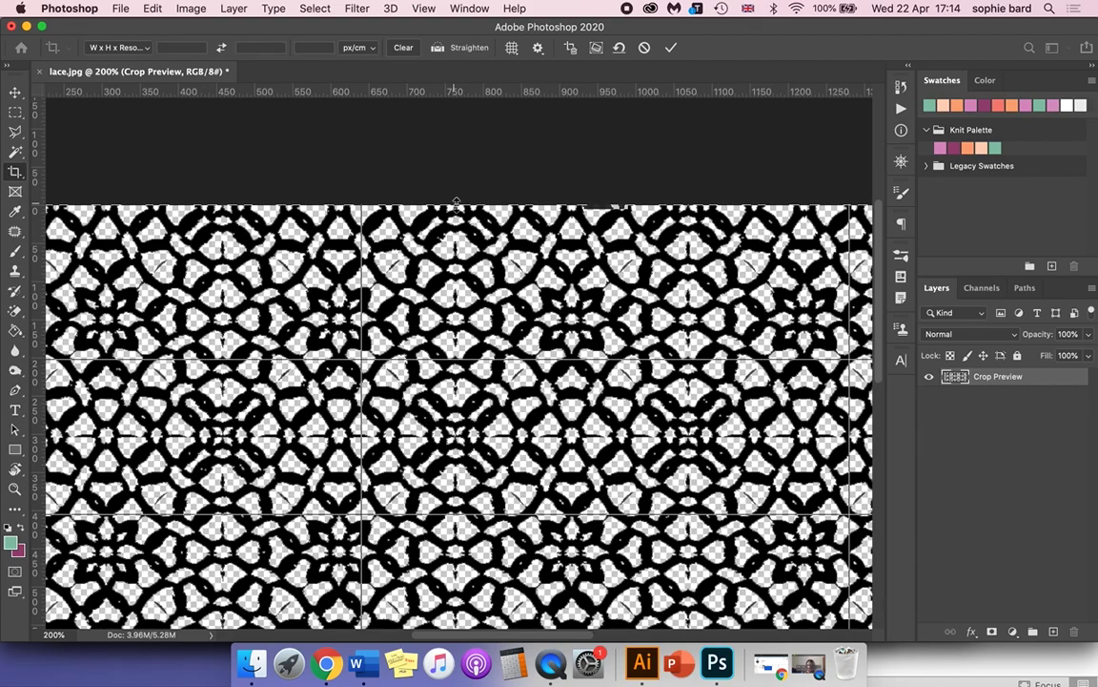
pyautogui.moveTo(456, 203); pyautogui.dragTo(458, 318)
# Trim the left and right sides of the crop box, then check the framed strip.
pyautogui.hscroll(-5, 339, 508)
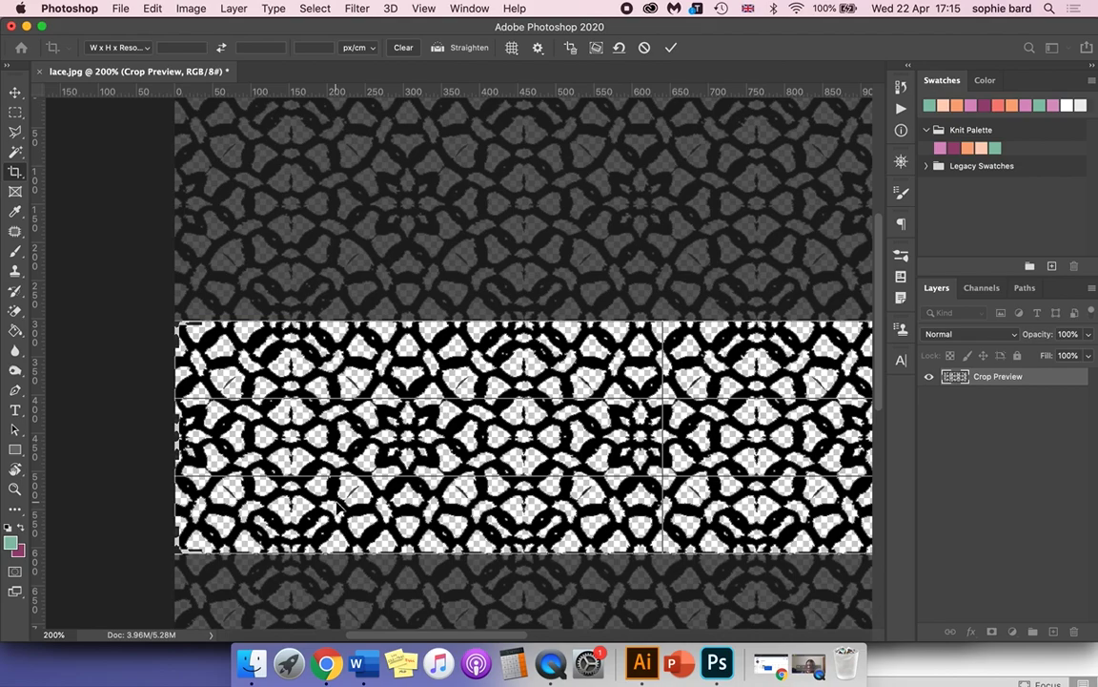
pyautogui.moveTo(174, 440); pyautogui.dragTo(233, 441)
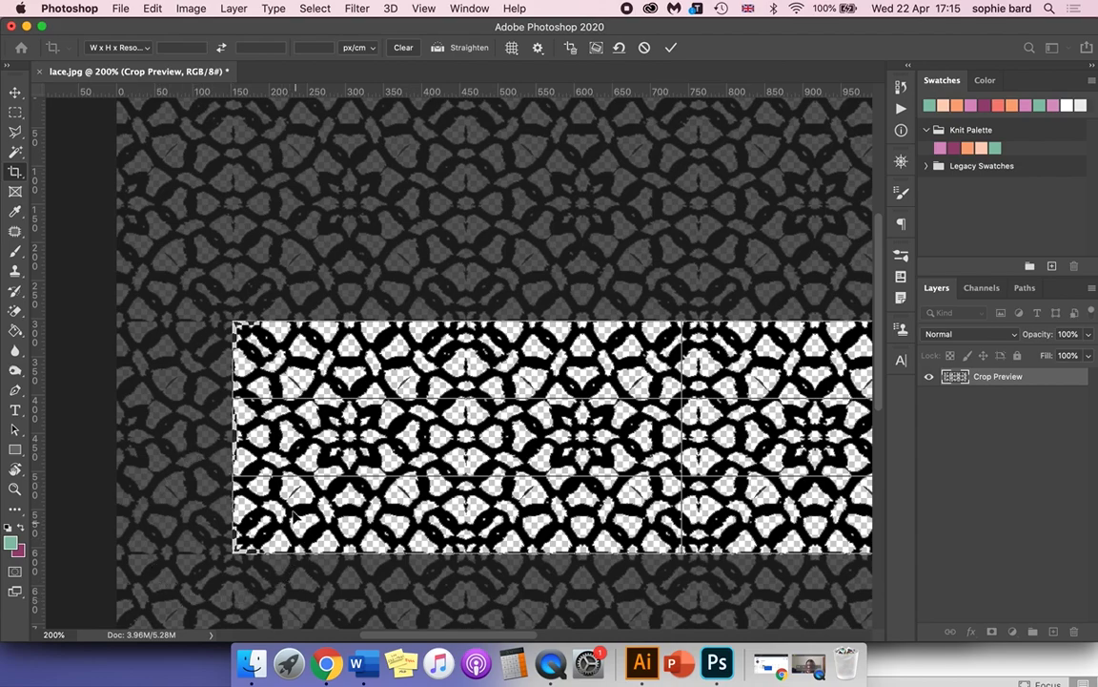
pyautogui.hscroll(20, 232, 504)
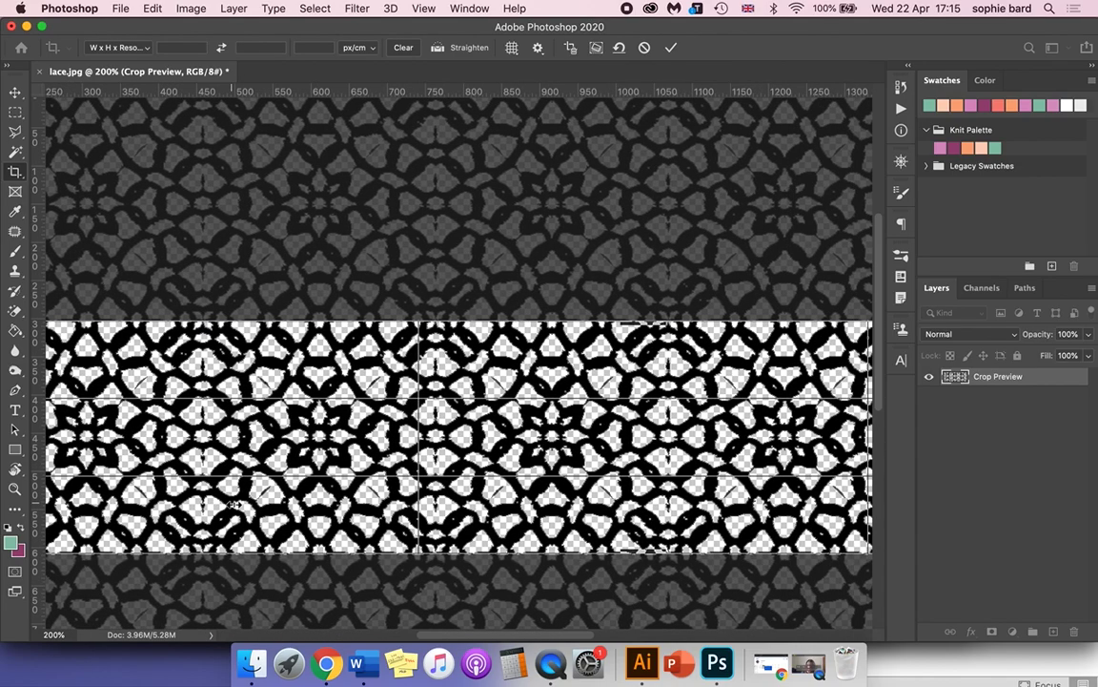
pyautogui.hscroll(1, 232, 503)
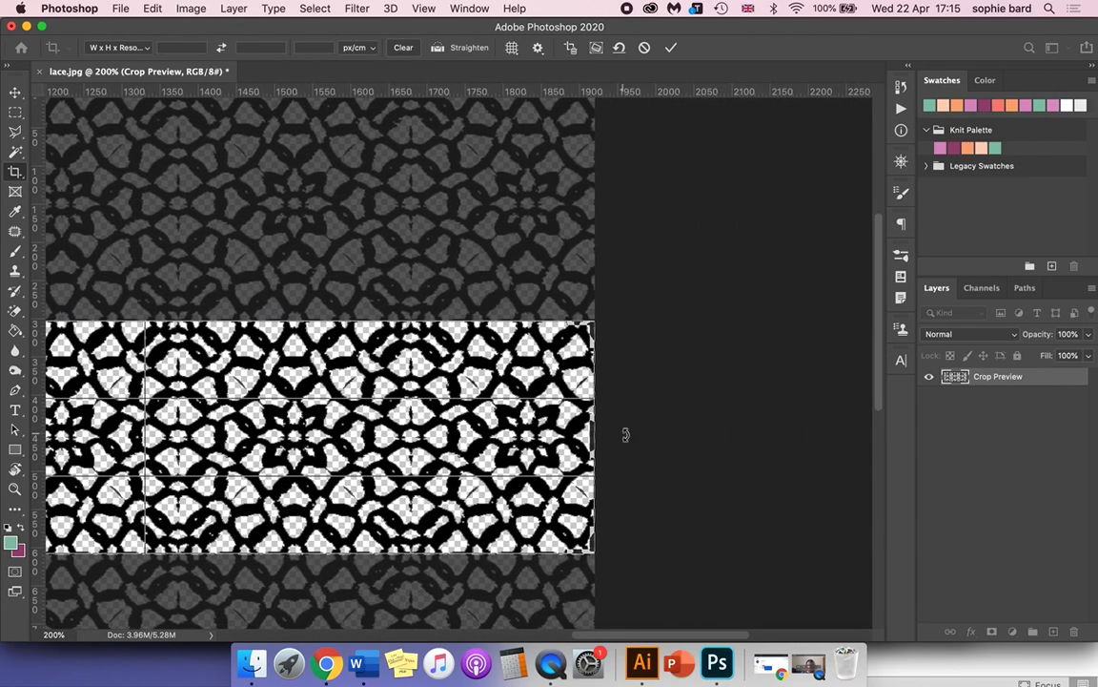
pyautogui.moveTo(595, 441); pyautogui.dragTo(505, 445)
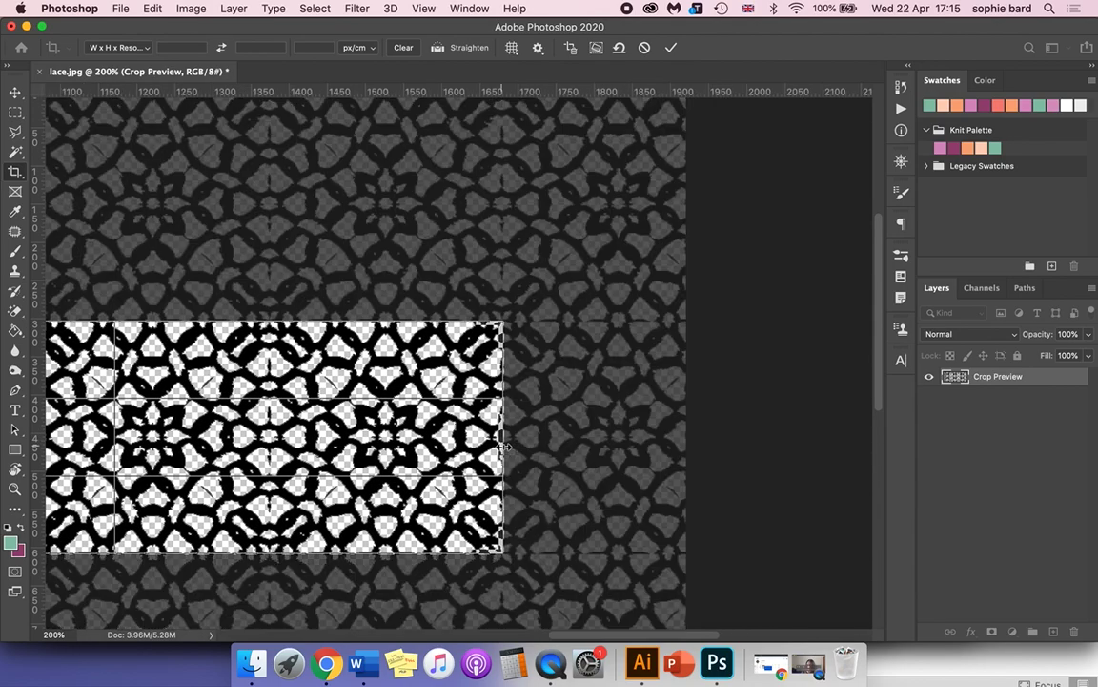
pyautogui.hscroll(-1, 398, 389)
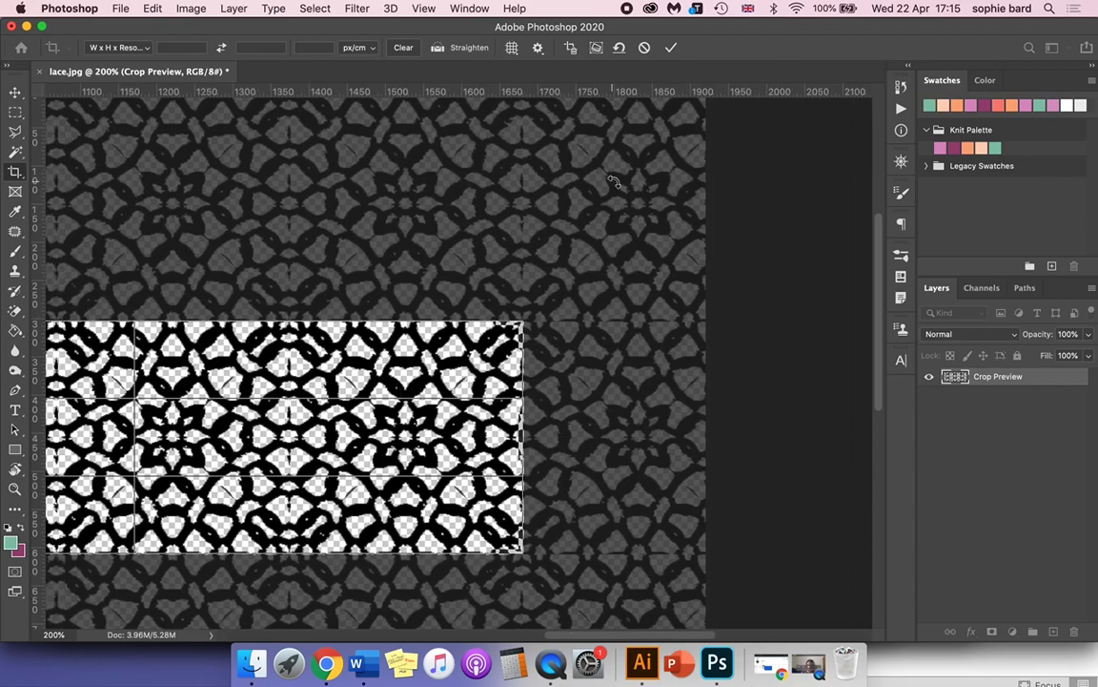
pyautogui.press('super+minus')
pyautogui.press('super+minus')
pyautogui.press('super+plus')
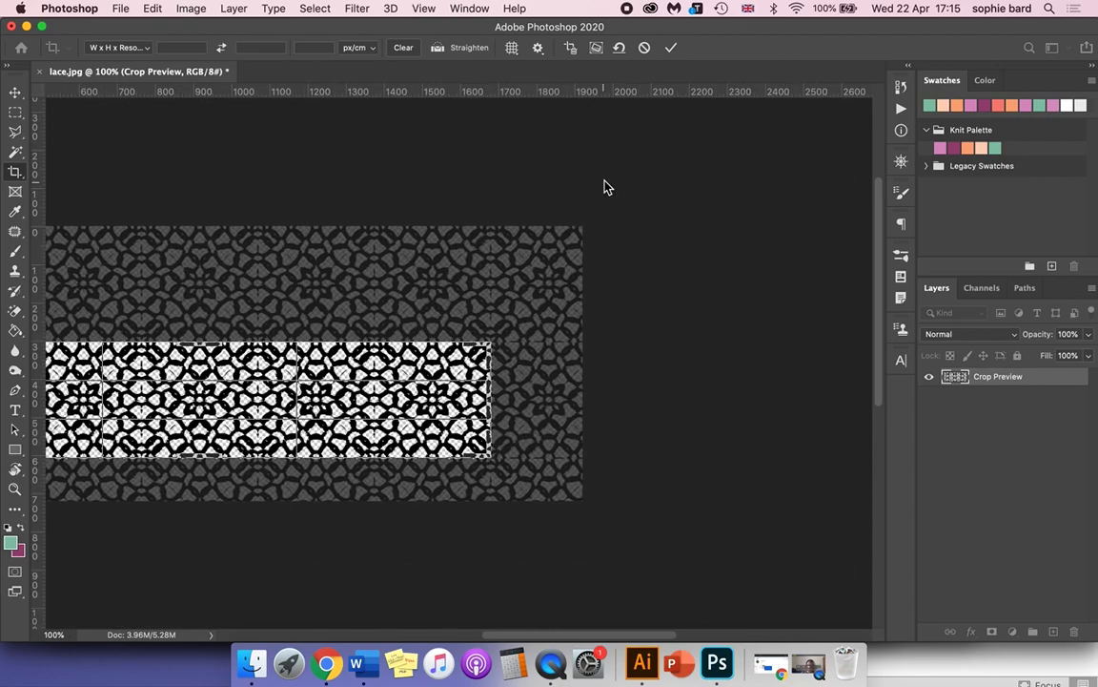
# Commit the crop and save the strip as a PNG copy, replacing lace.png.
pyautogui.click(677, 52)
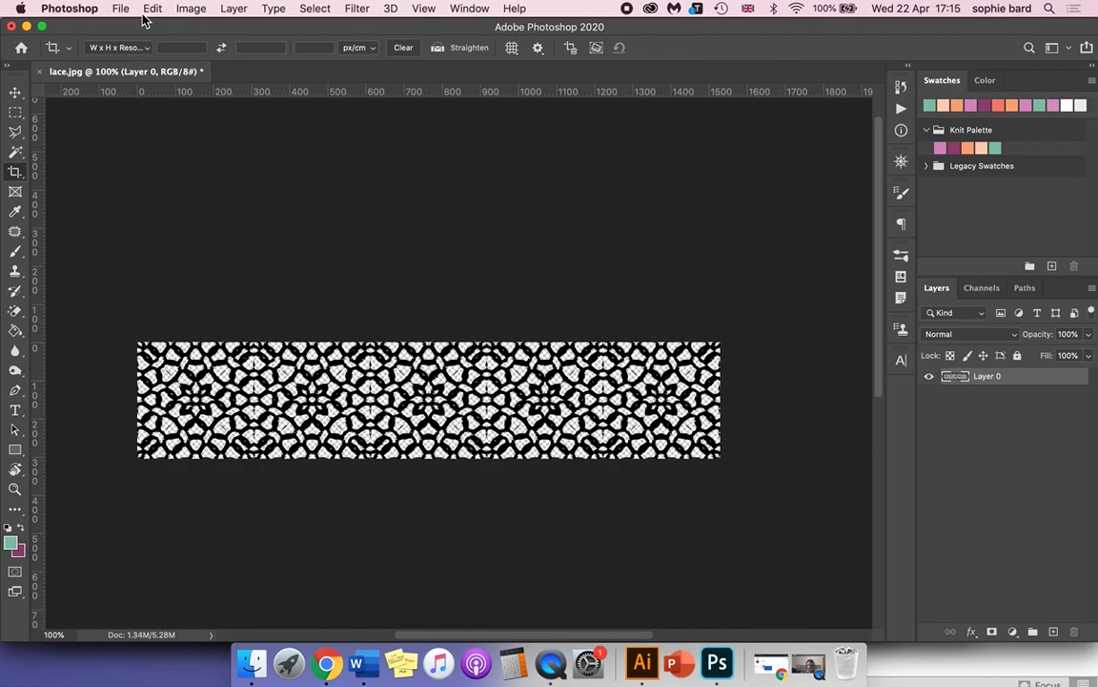
pyautogui.click(117, 9)
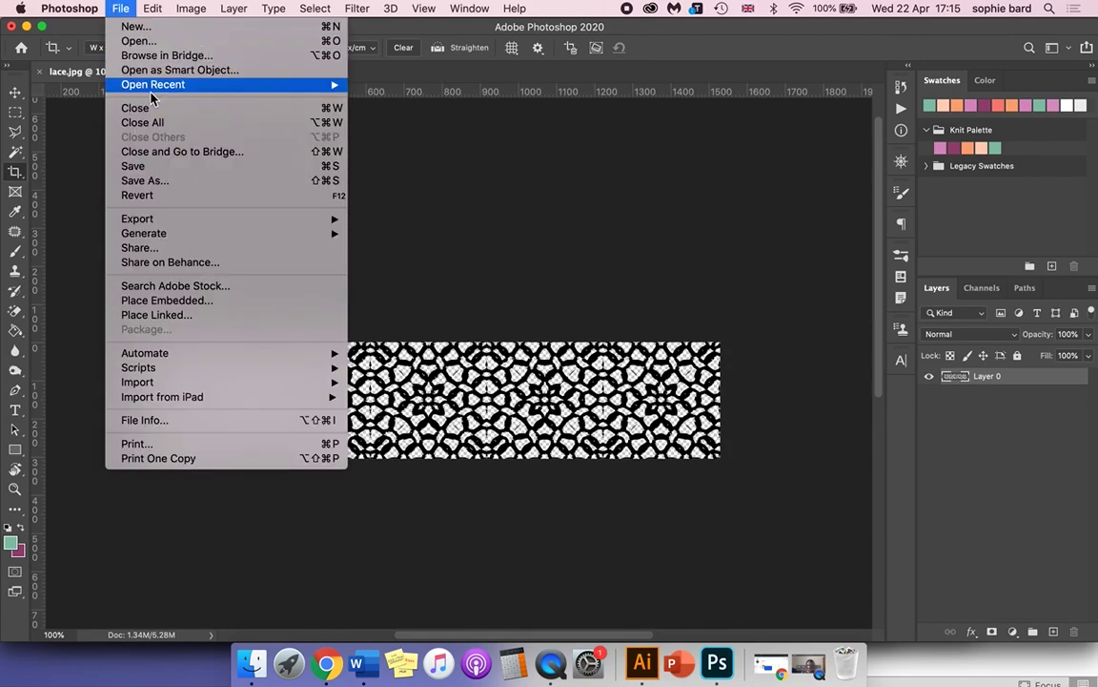
pyautogui.click(187, 184)
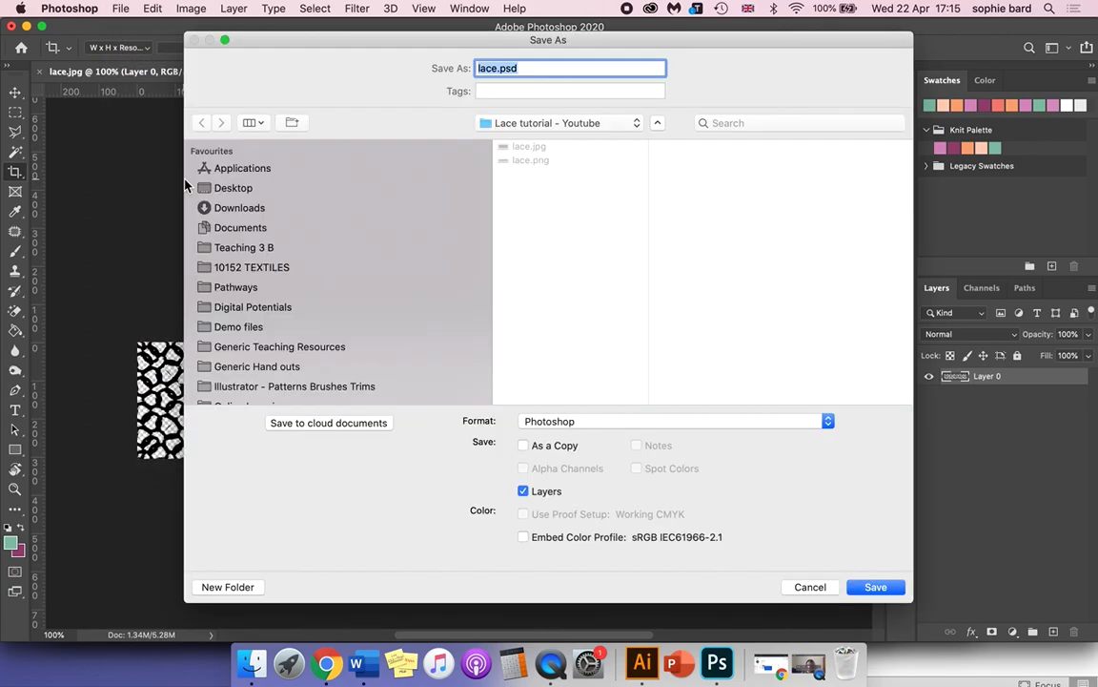
pyautogui.click(562, 425)
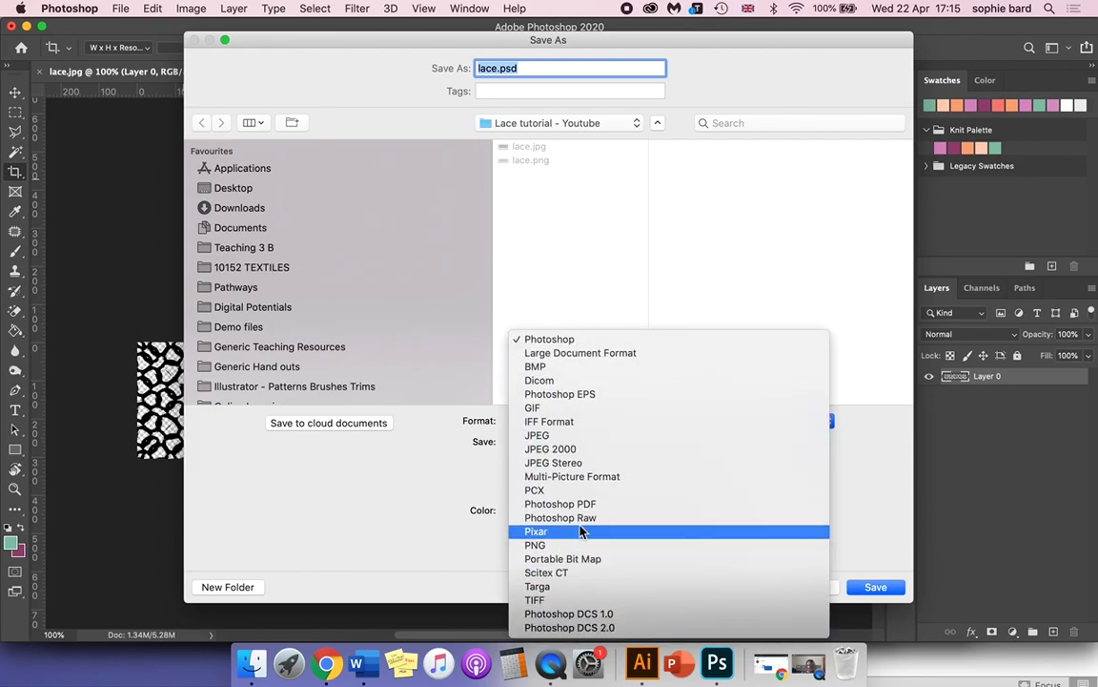
pyautogui.click(588, 547)
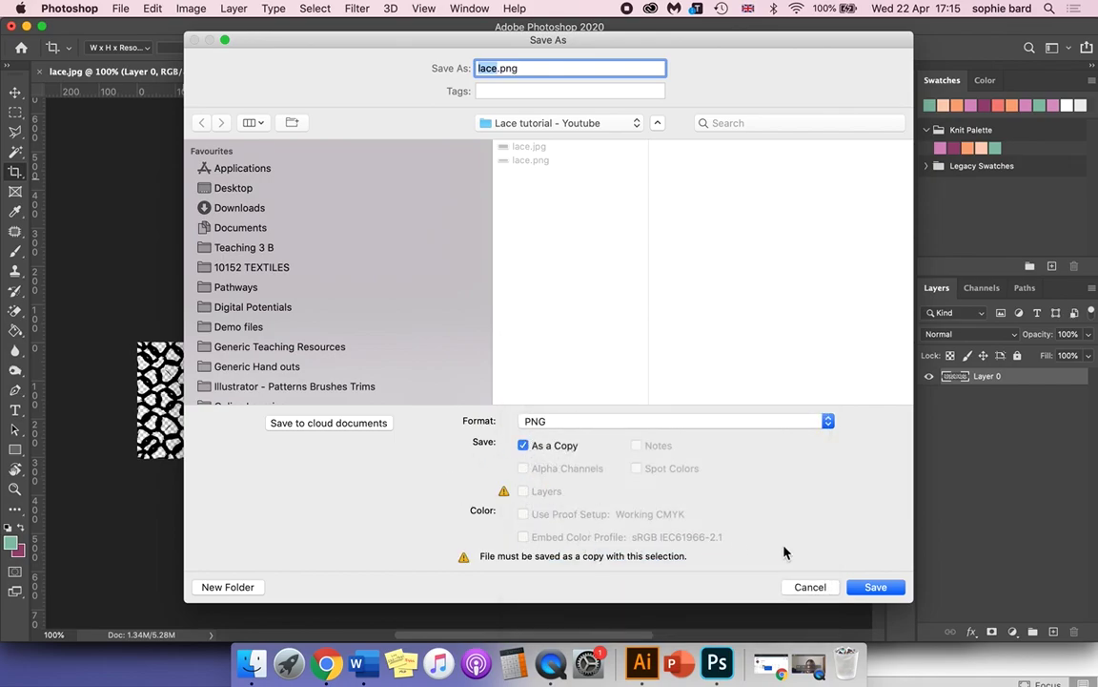
pyautogui.click(862, 588)
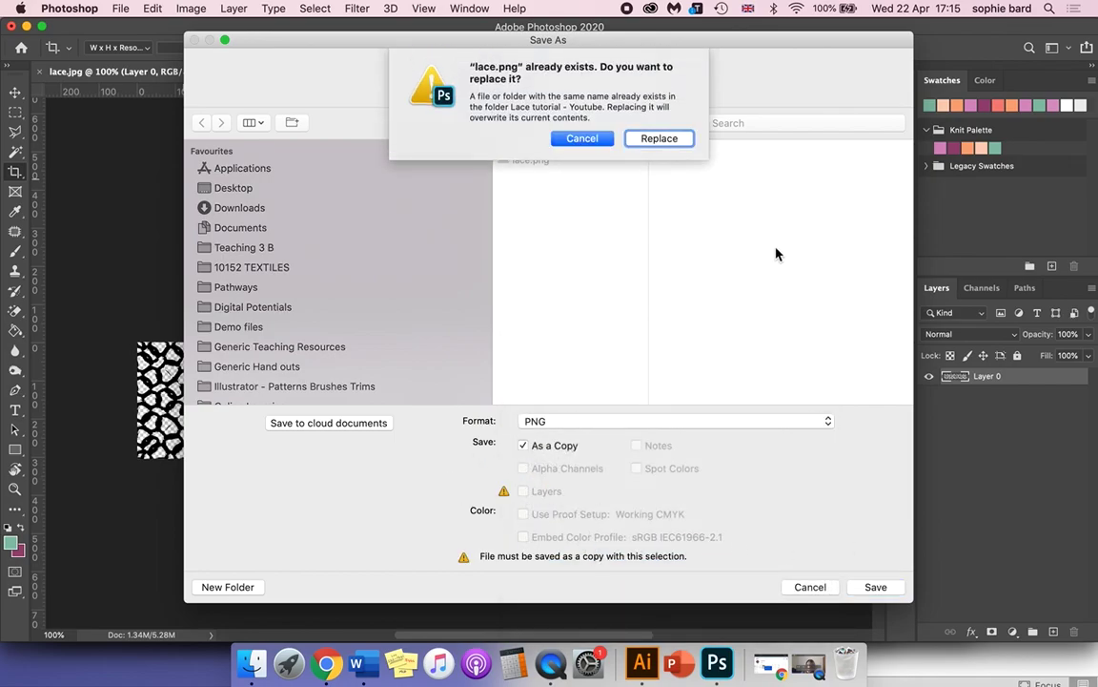
pyautogui.click(656, 141)
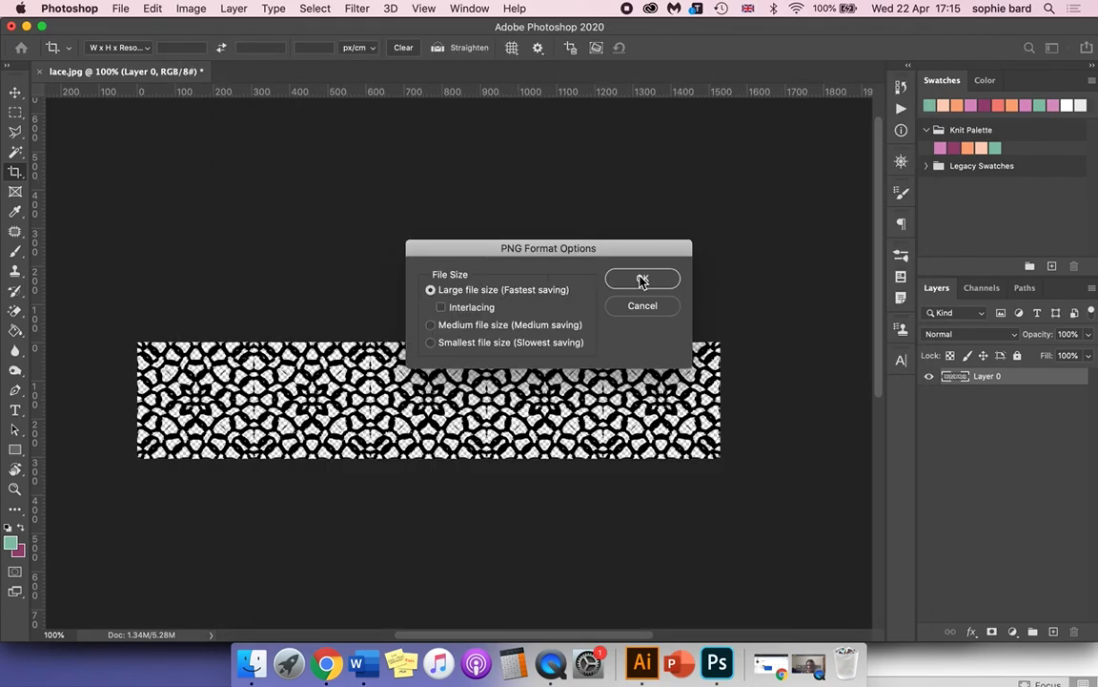
pyautogui.click(642, 279)
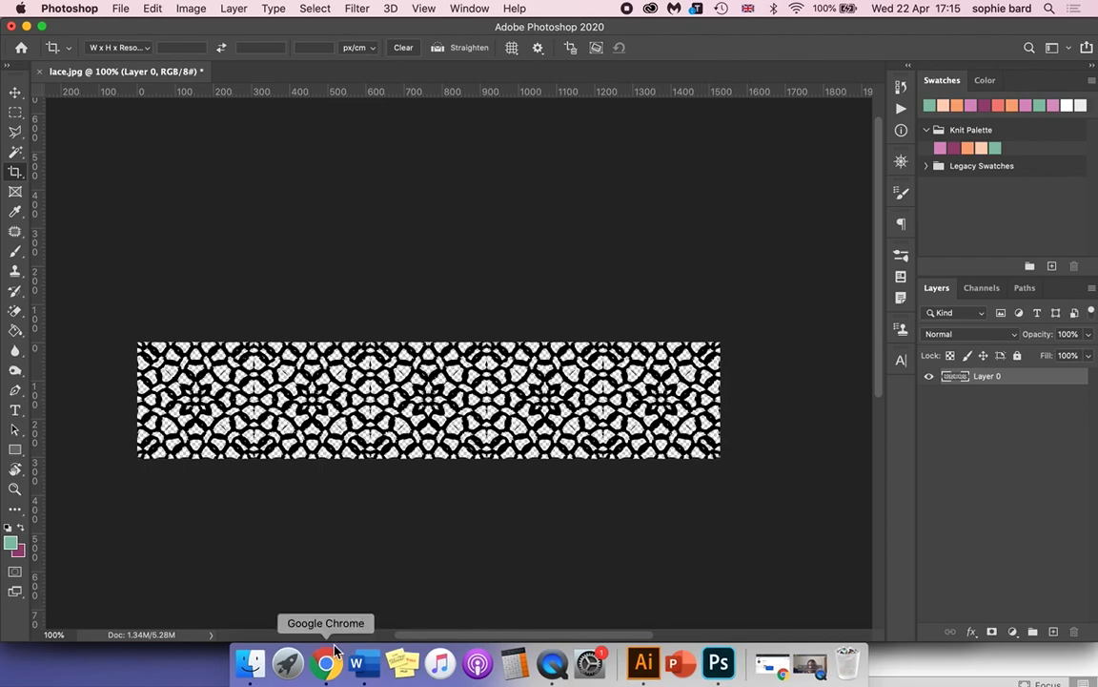
# Place lace copy.png in Illustrator and drag it out across the top of the artboard.
pyautogui.click(643, 662)
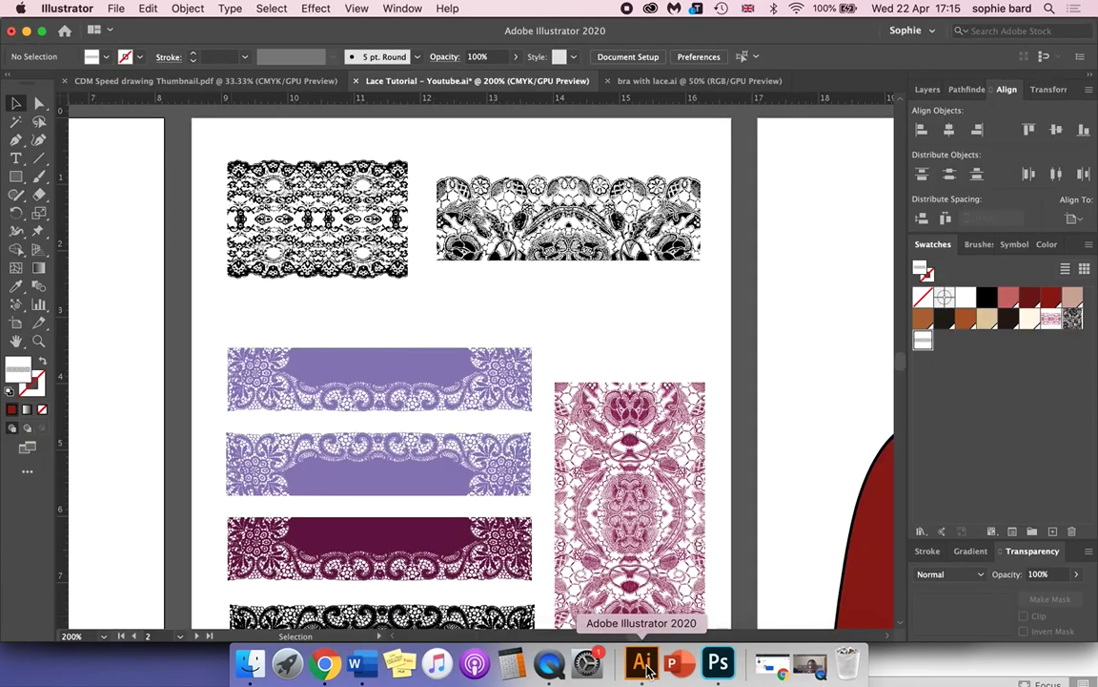
pyautogui.hscroll(-10, 503, 494)
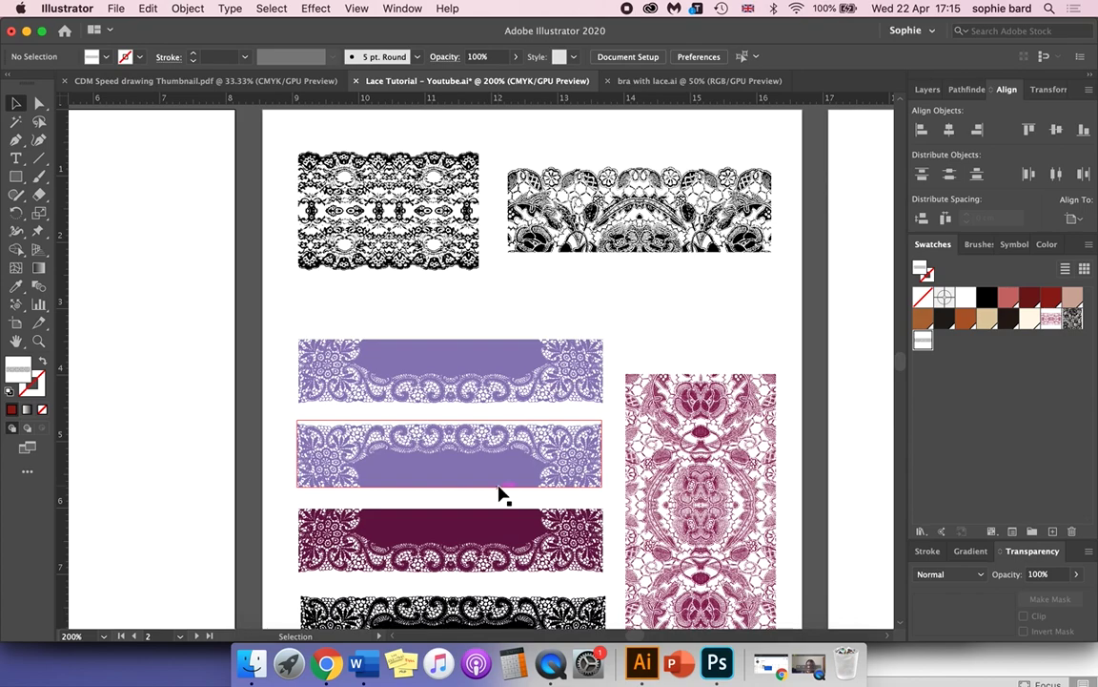
pyautogui.hscroll(-3, 504, 494)
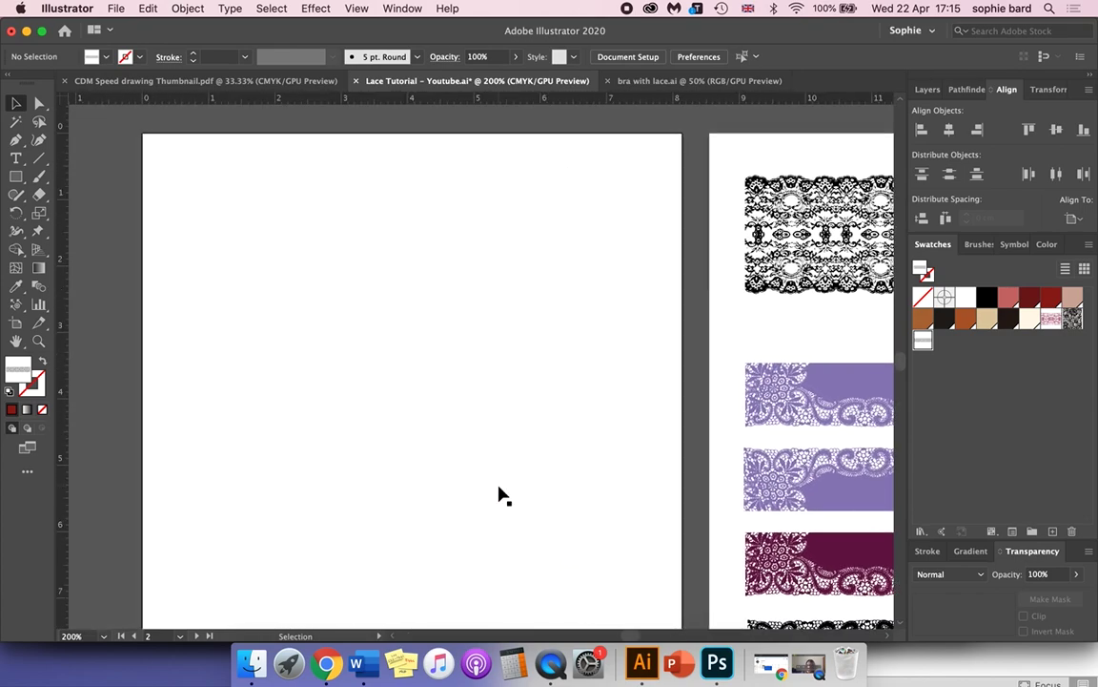
pyautogui.click(119, 8)
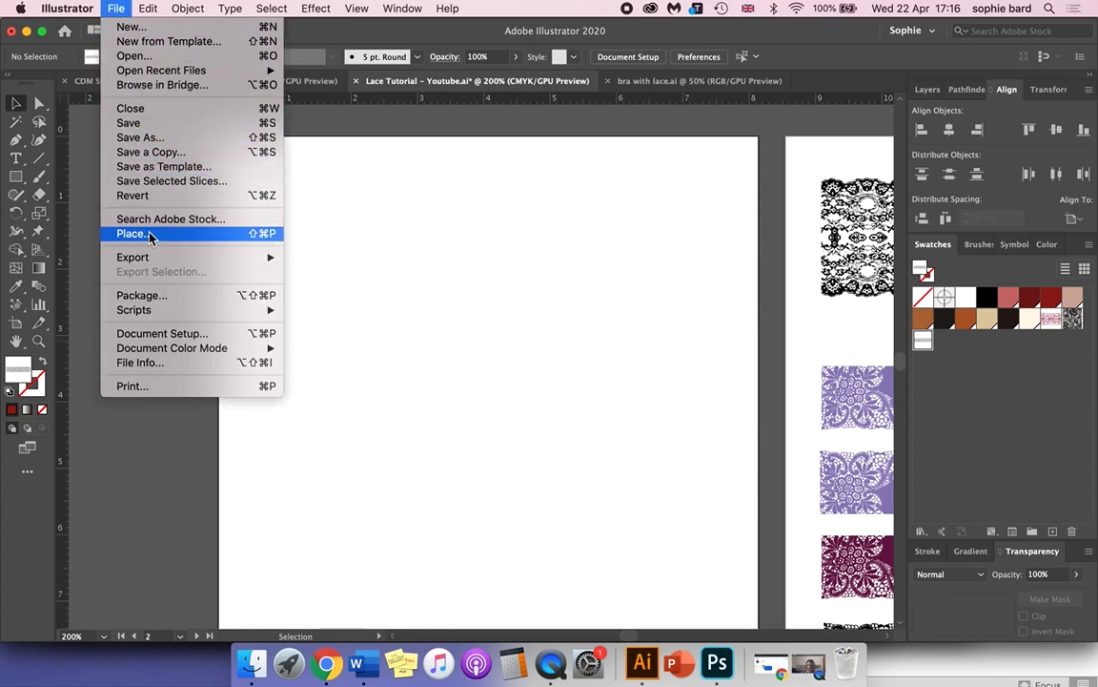
pyautogui.click(187, 234)
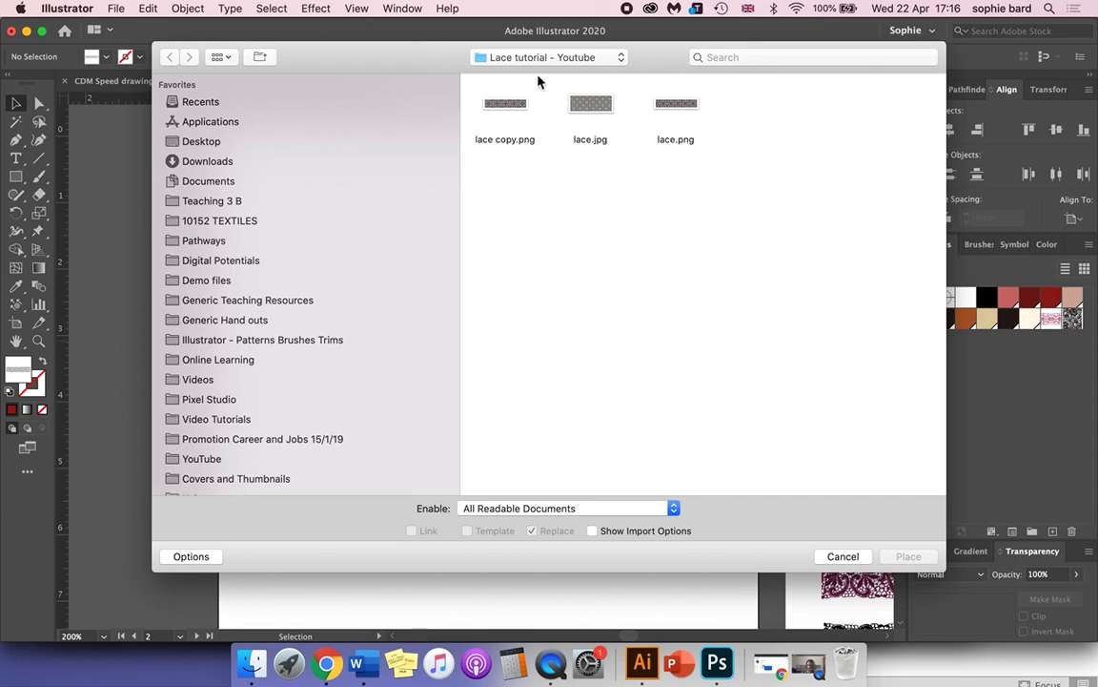
pyautogui.click(511, 107)
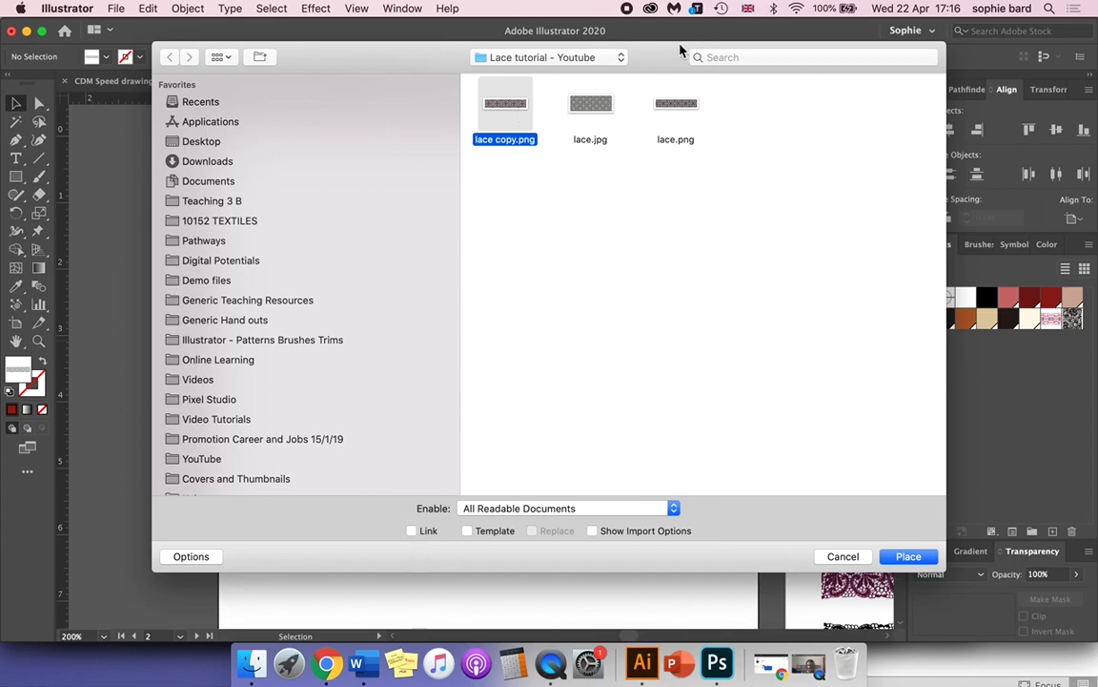
pyautogui.moveTo(682, 44); pyautogui.dragTo(625, 55)
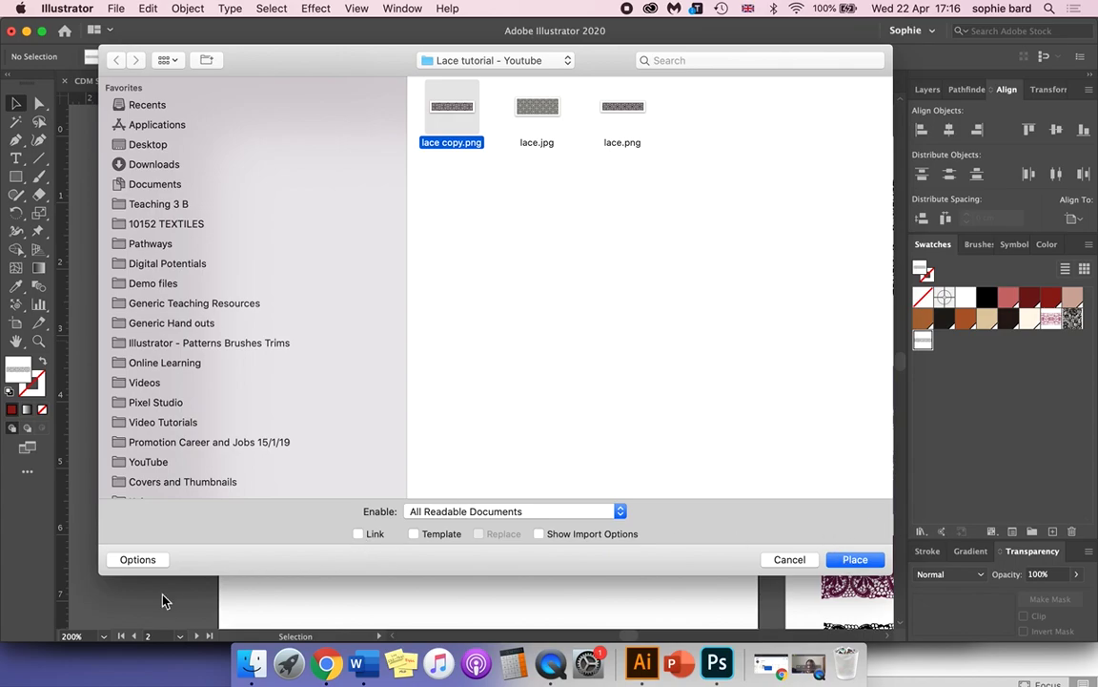
pyautogui.click(128, 565)
pyautogui.click(158, 563)
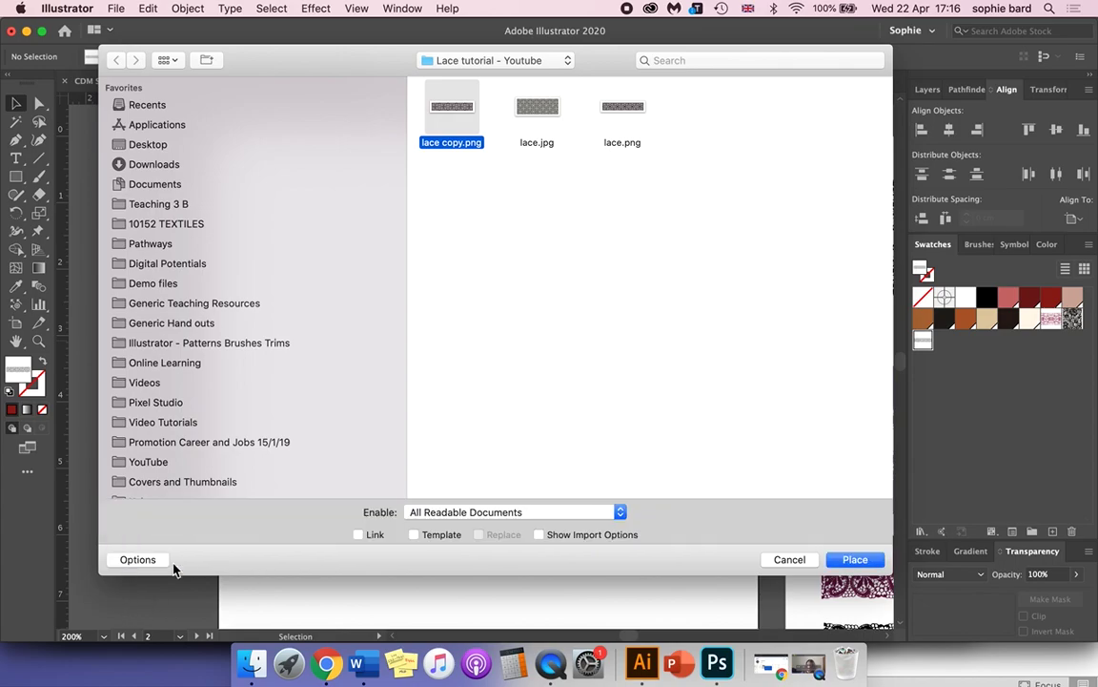
pyautogui.click(139, 561)
pyautogui.click(139, 561)
pyautogui.click(845, 563)
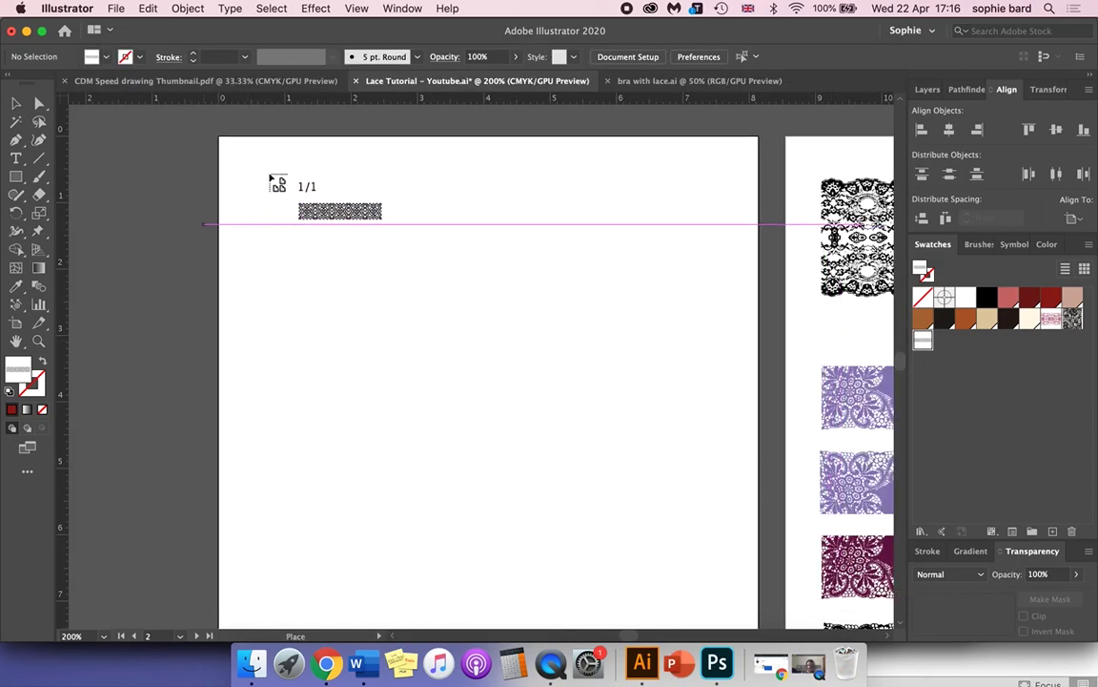
pyautogui.moveTo(256, 166); pyautogui.dragTo(738, 379)
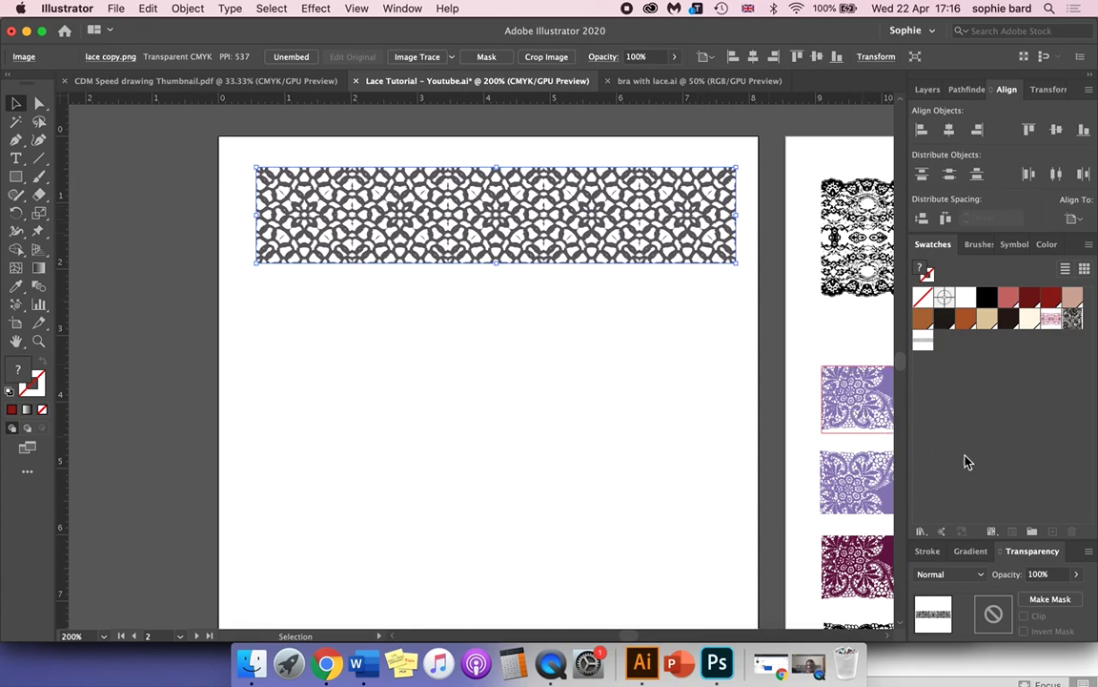
# Show the Swatches panel and drag the lace image into it as a new pattern swatch.
pyautogui.click(404, 9)
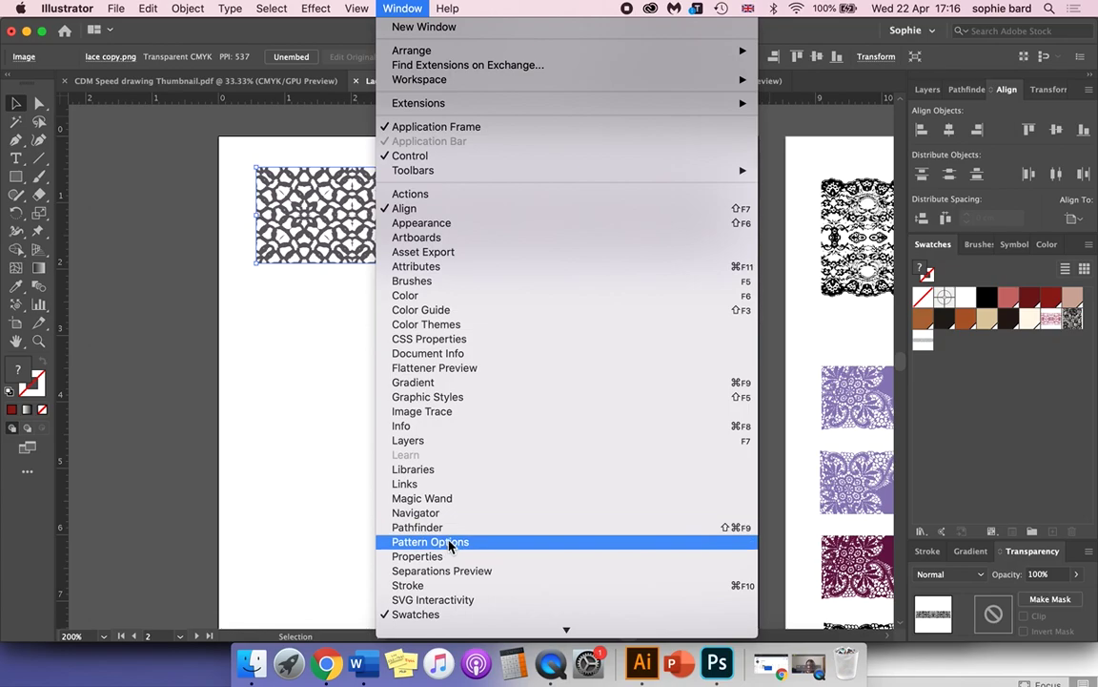
pyautogui.click(467, 621)
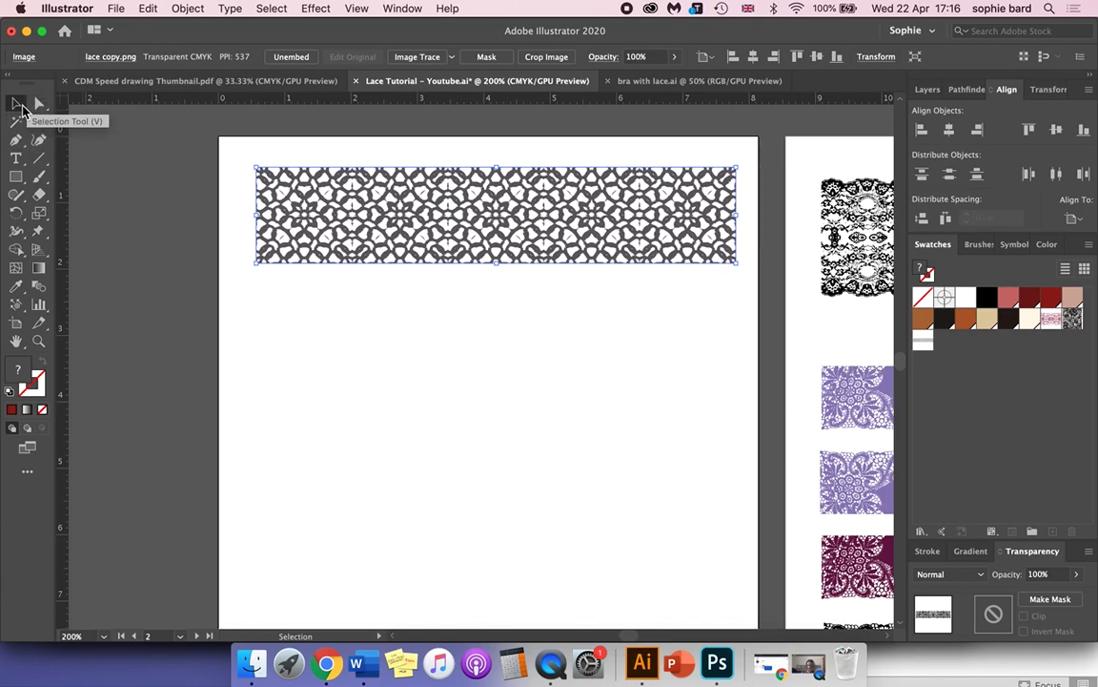
pyautogui.click(16, 106)
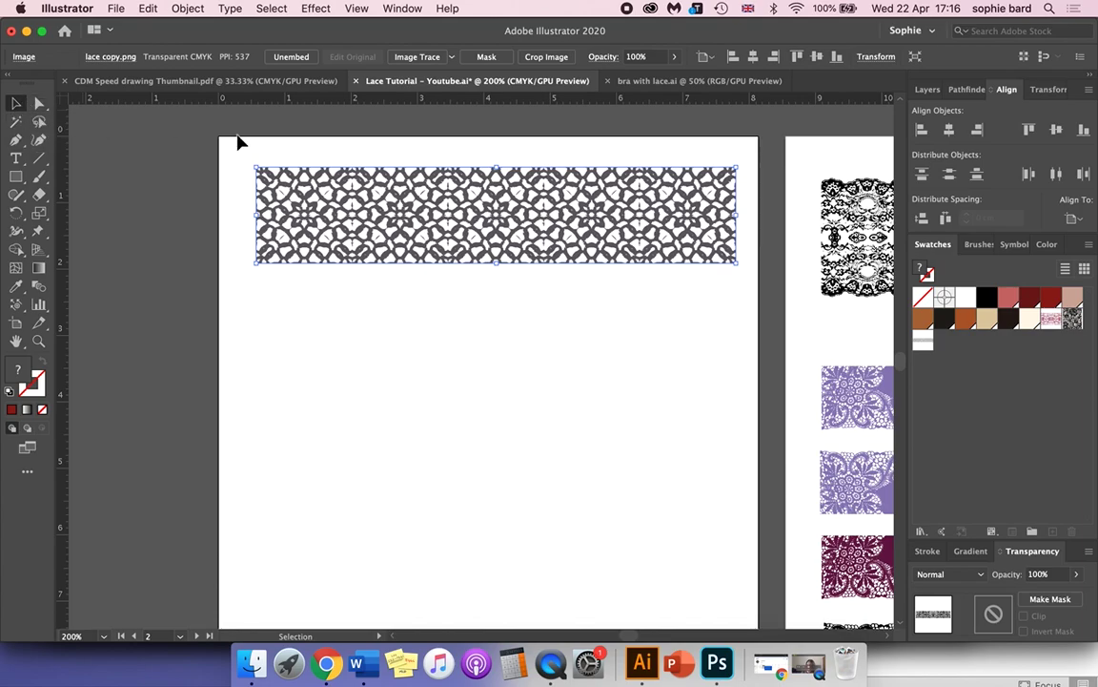
pyautogui.moveTo(430, 223); pyautogui.dragTo(968, 356)
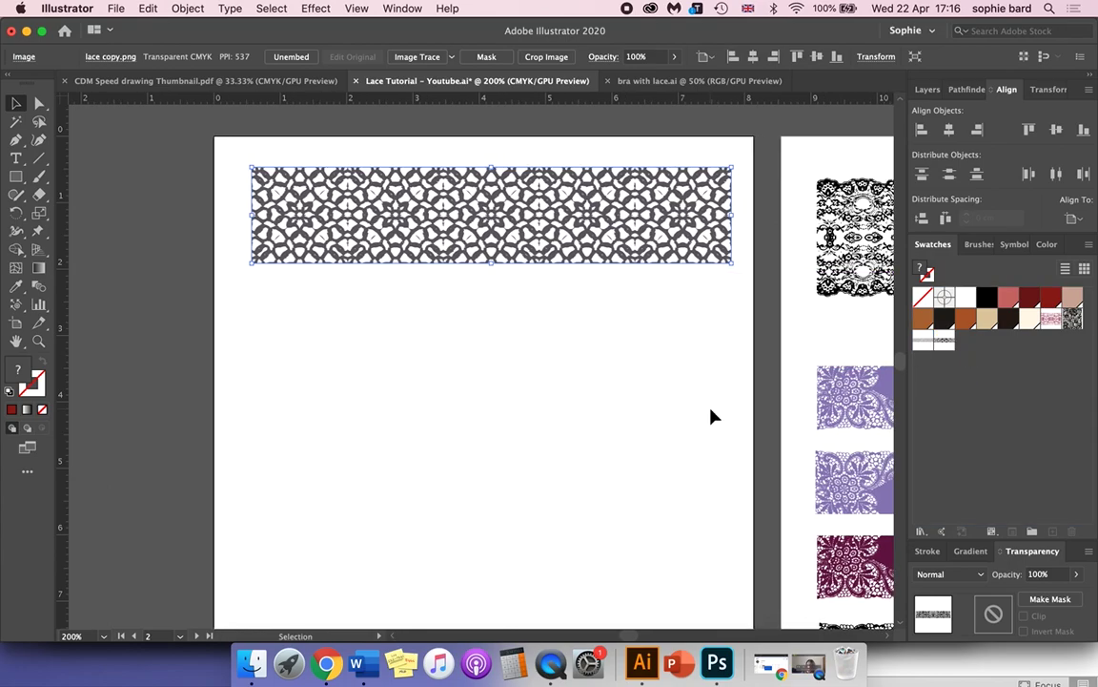
pyautogui.hscroll(10, 713, 417)
pyautogui.hscroll(10, 712, 417)
pyautogui.scroll(-5, 712, 417)
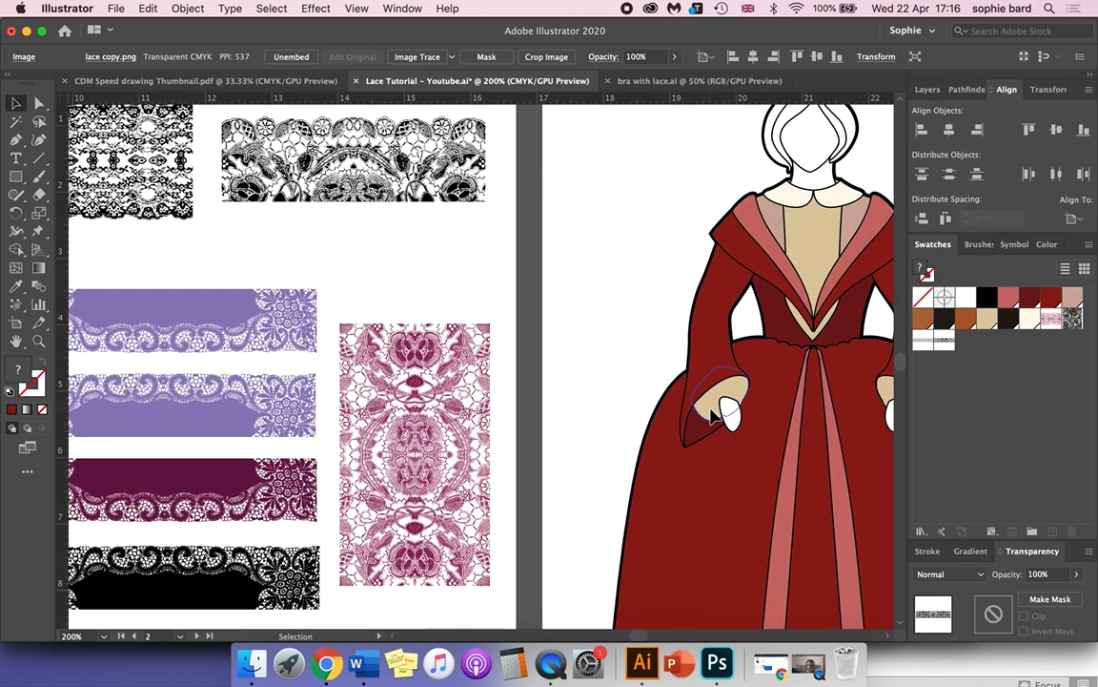
pyautogui.scroll(2, 712, 417)
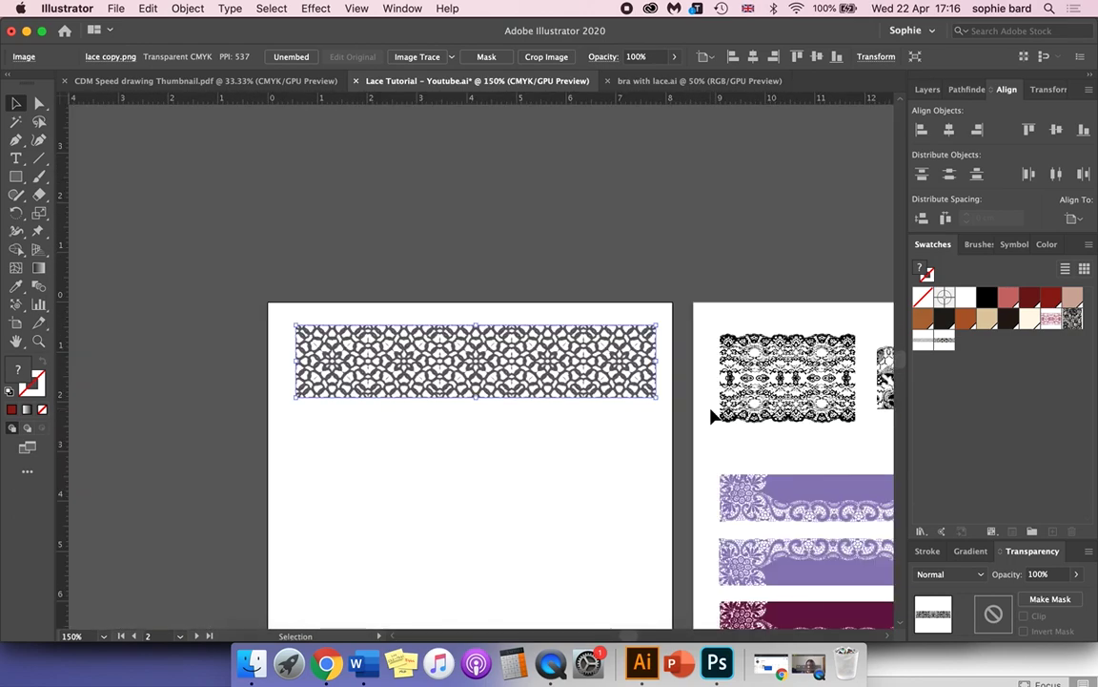
# Select the dress's centre front panel with Direct Selection, undoing an accidental move.
pyautogui.click(712, 417)
pyautogui.hscroll(15, 712, 417)
pyautogui.scroll(-5, 712, 417)
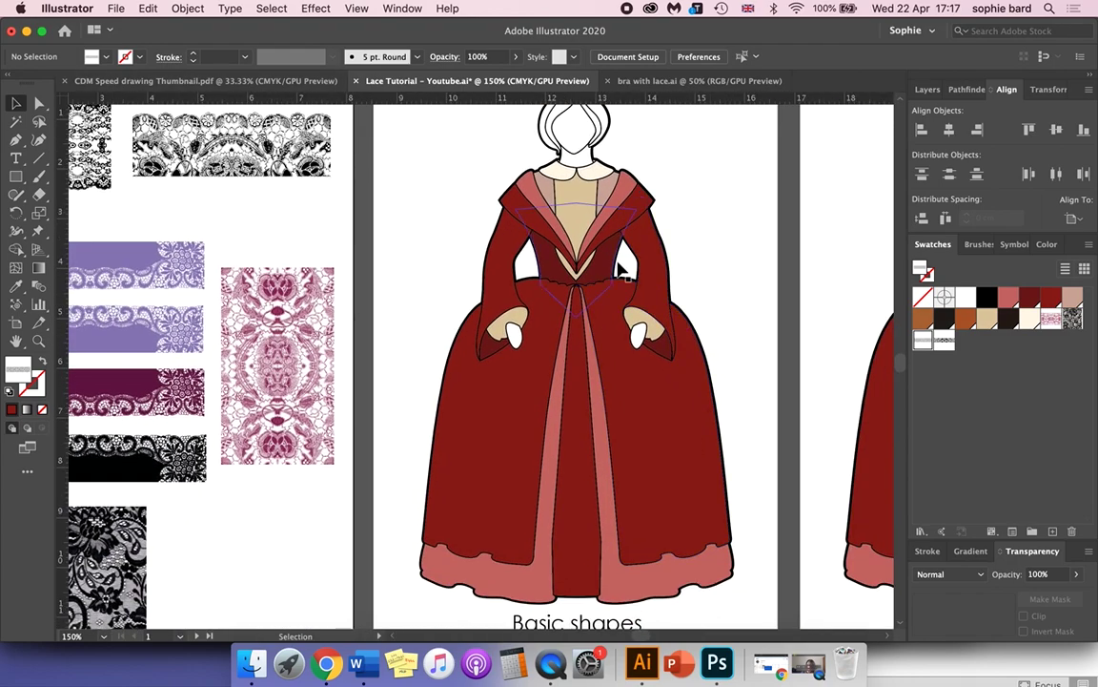
pyautogui.click(622, 355)
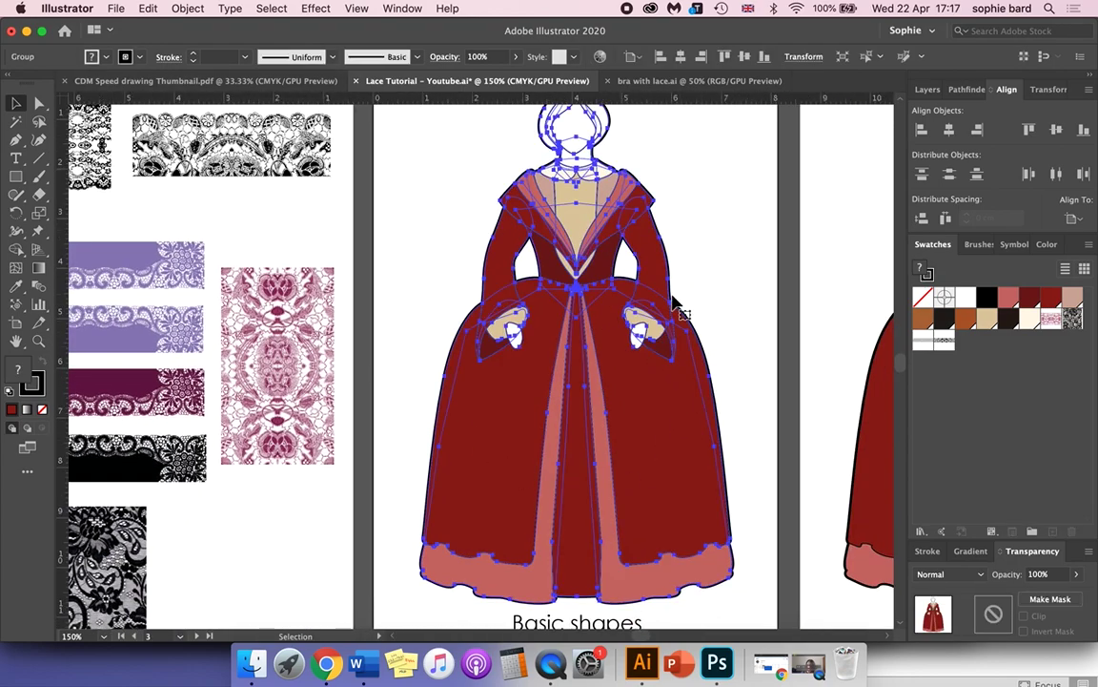
pyautogui.click(400, 199)
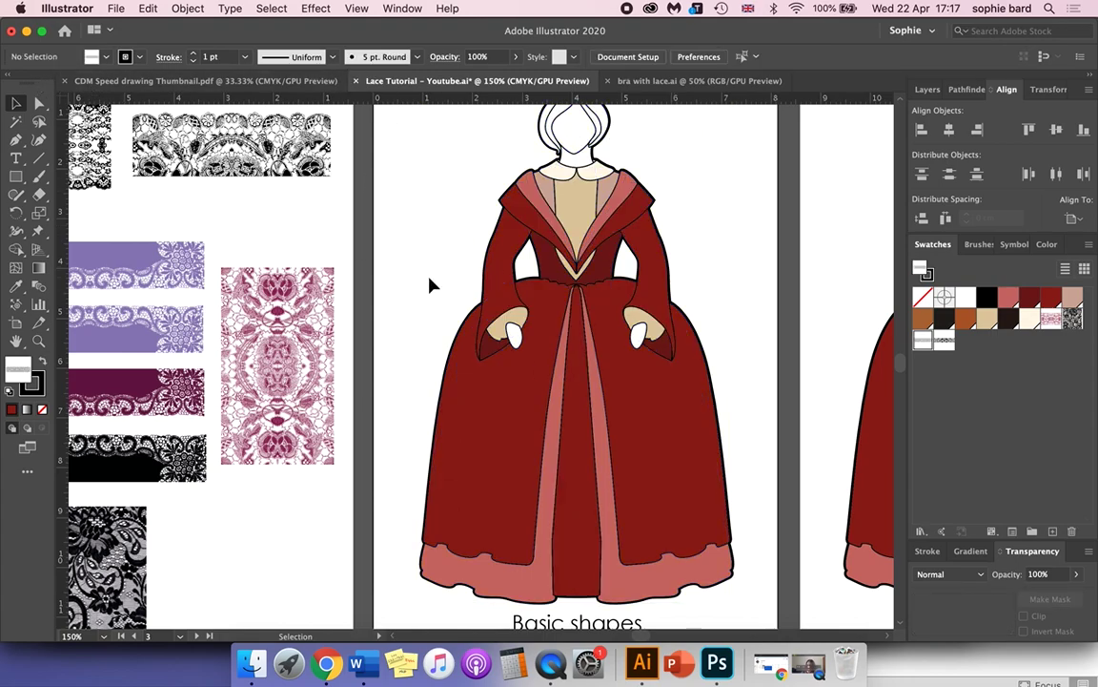
pyautogui.click(41, 102)
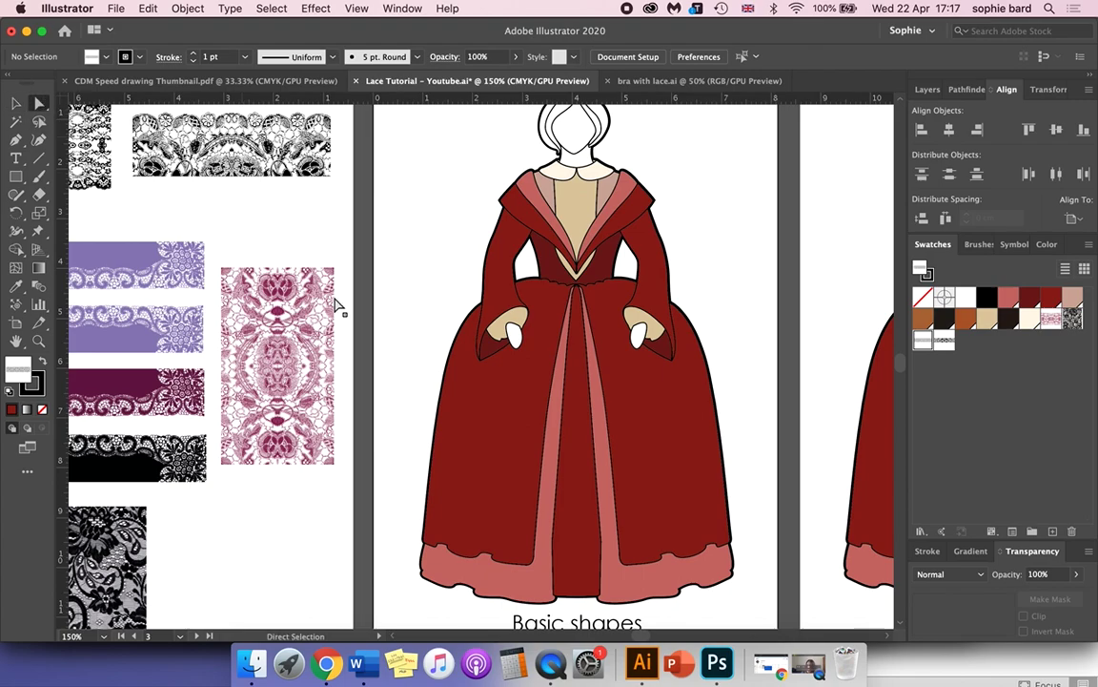
pyautogui.hscroll(5, 345, 329)
pyautogui.scroll(-2, 345, 329)
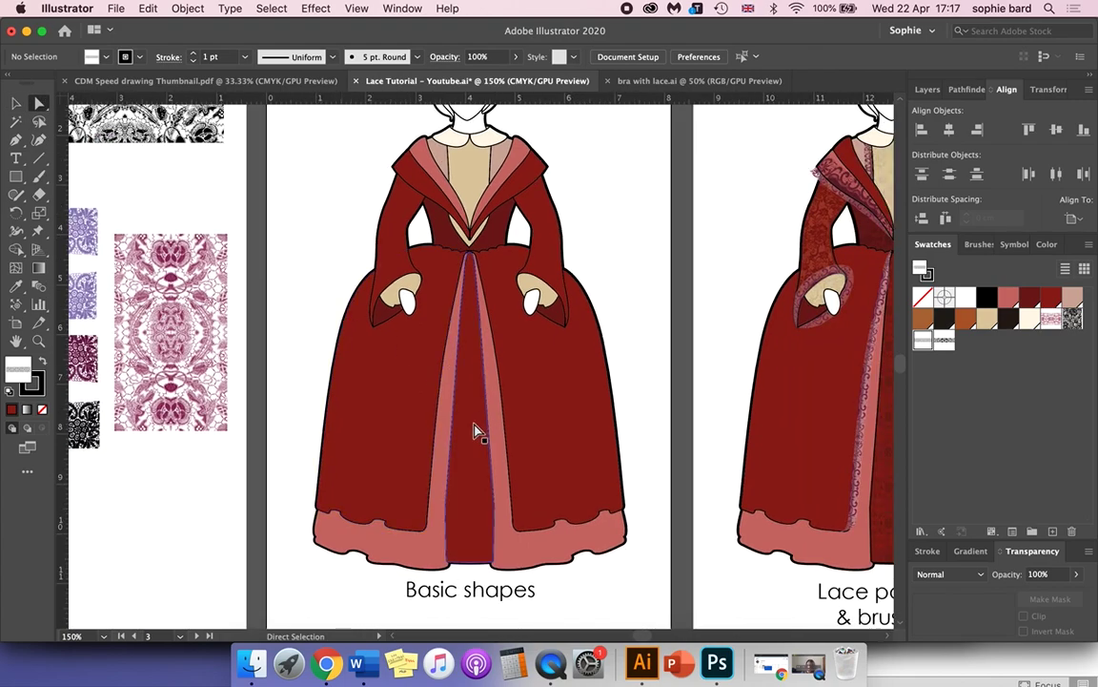
pyautogui.click(477, 431)
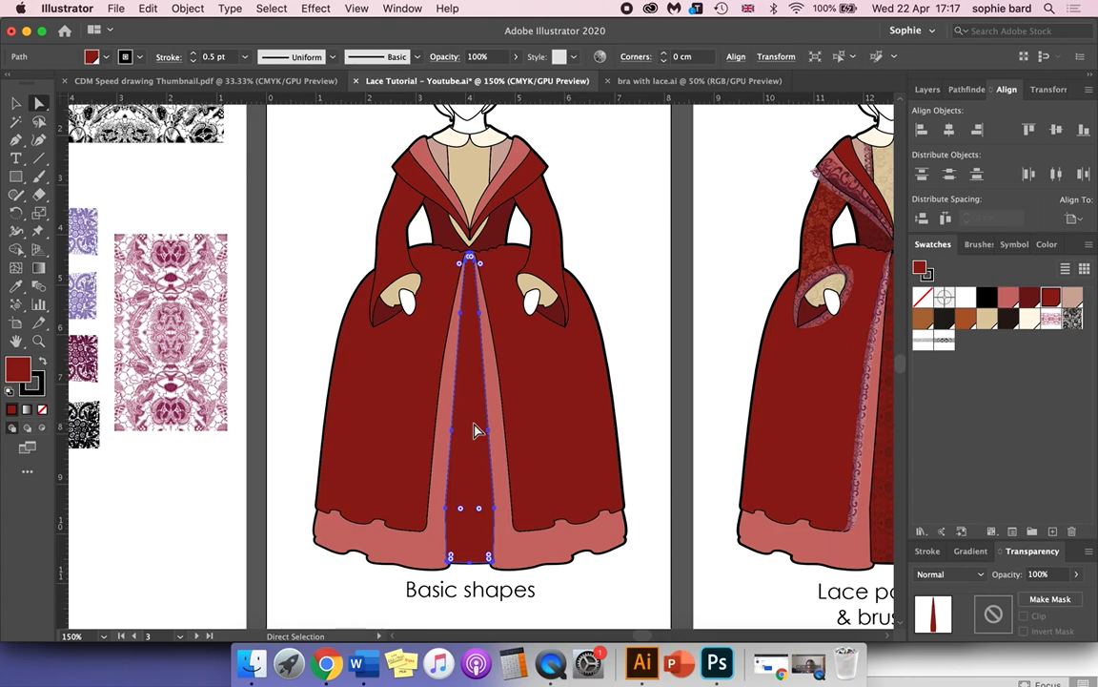
pyautogui.moveTo(478, 439); pyautogui.dragTo(635, 420)
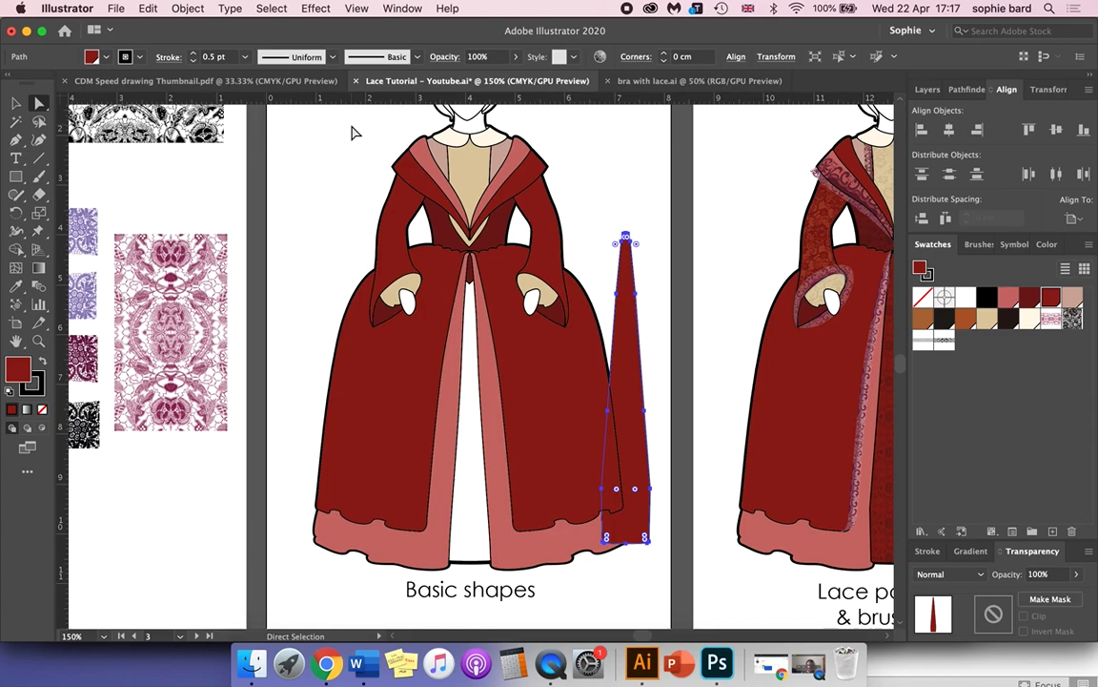
pyautogui.click(151, 9)
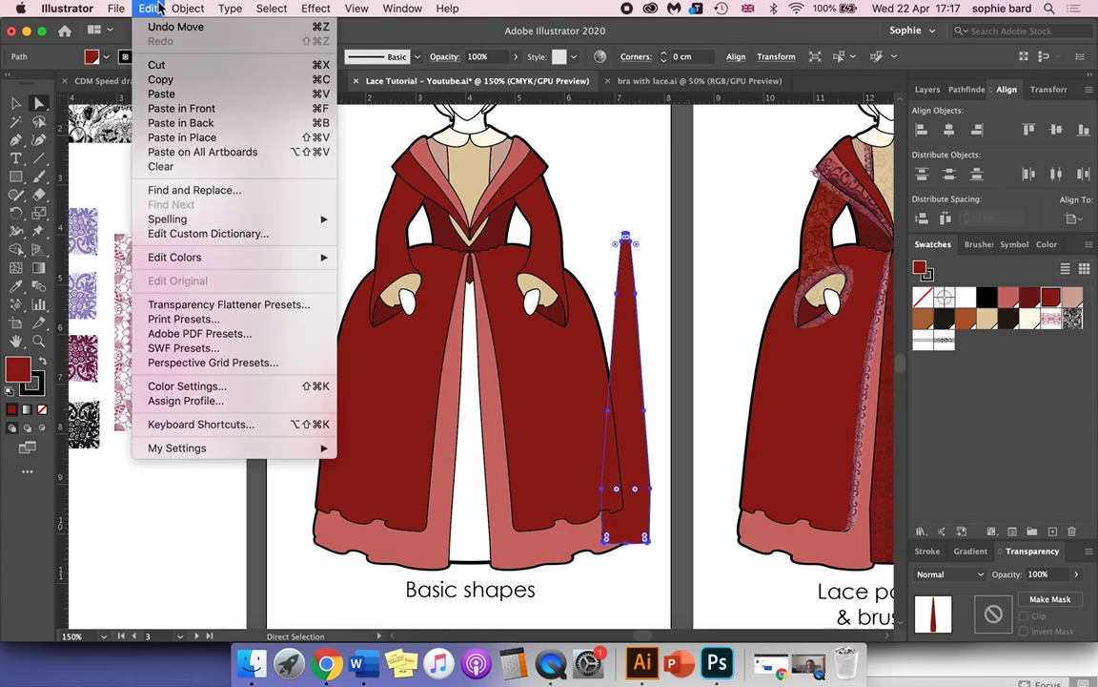
pyautogui.click(158, 28)
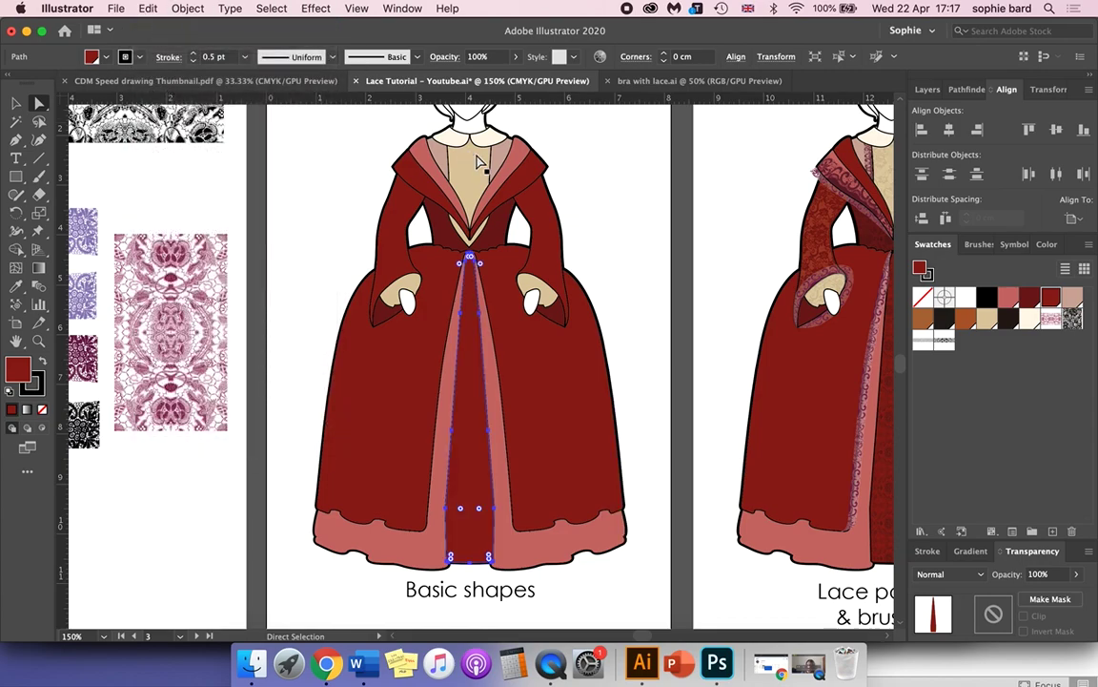
# Copy the panel, paste it in front, and bring up its fill colour and the swatches.
pyautogui.click(147, 9)
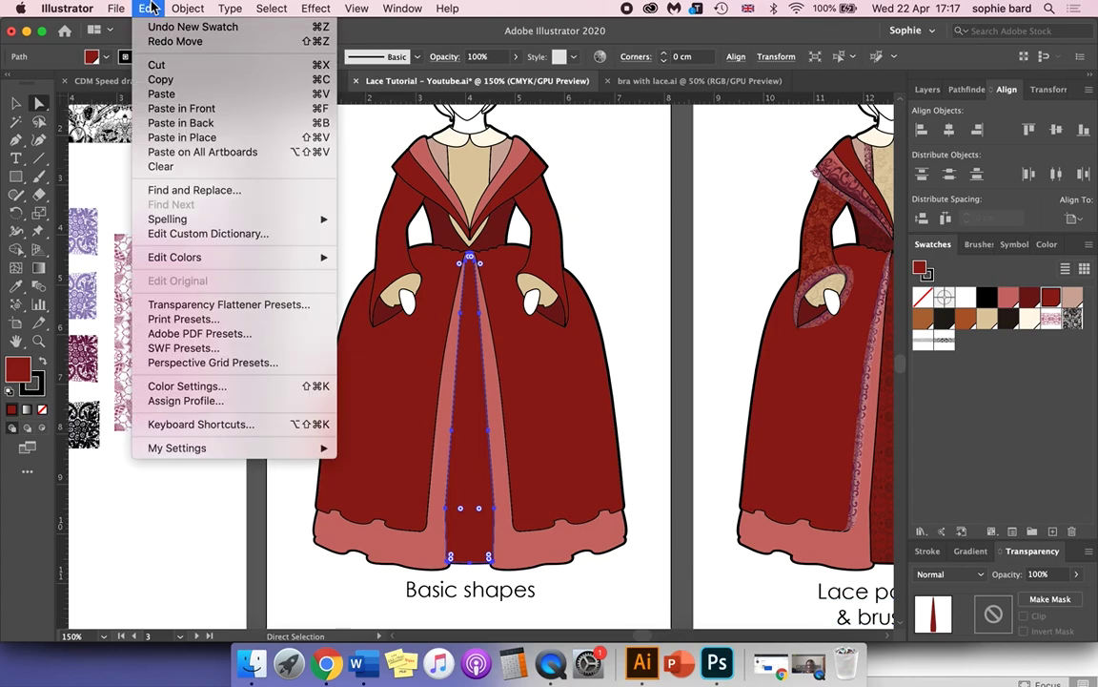
pyautogui.click(149, 72)
pyautogui.click(150, 8)
pyautogui.click(243, 109)
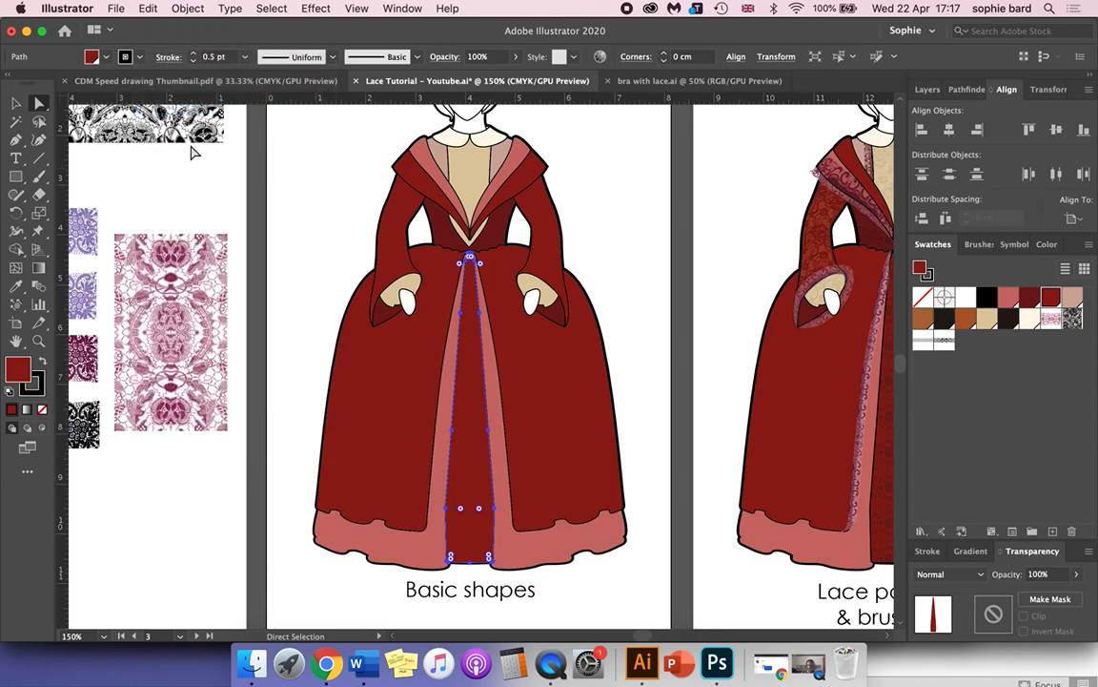
pyautogui.click(19, 370)
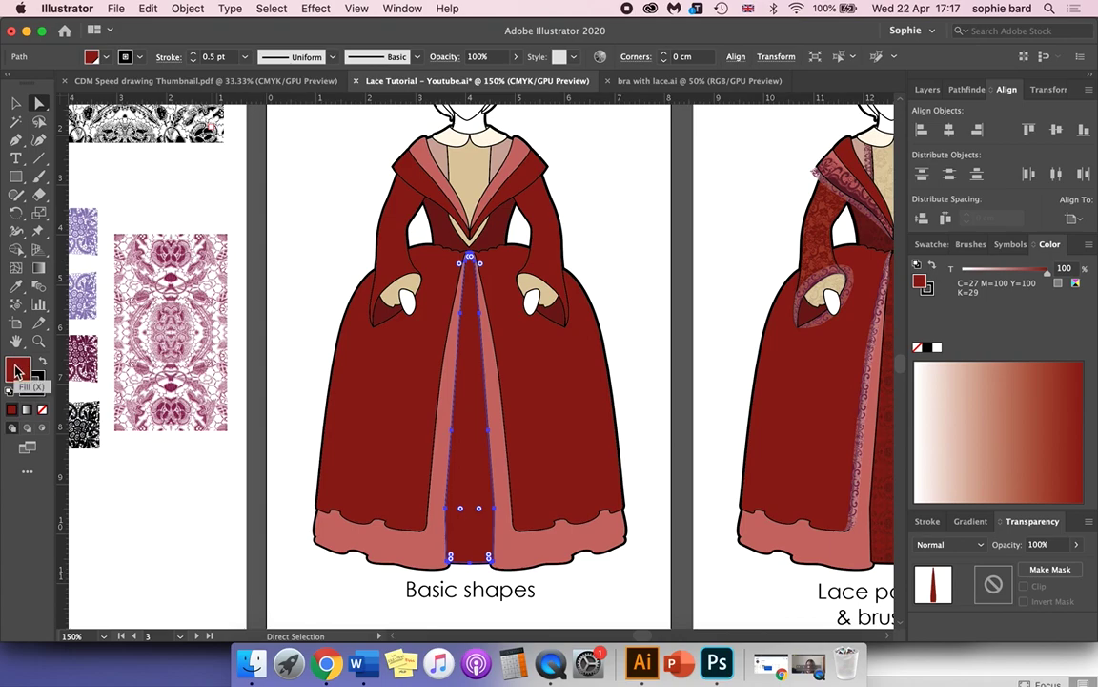
pyautogui.click(36, 378)
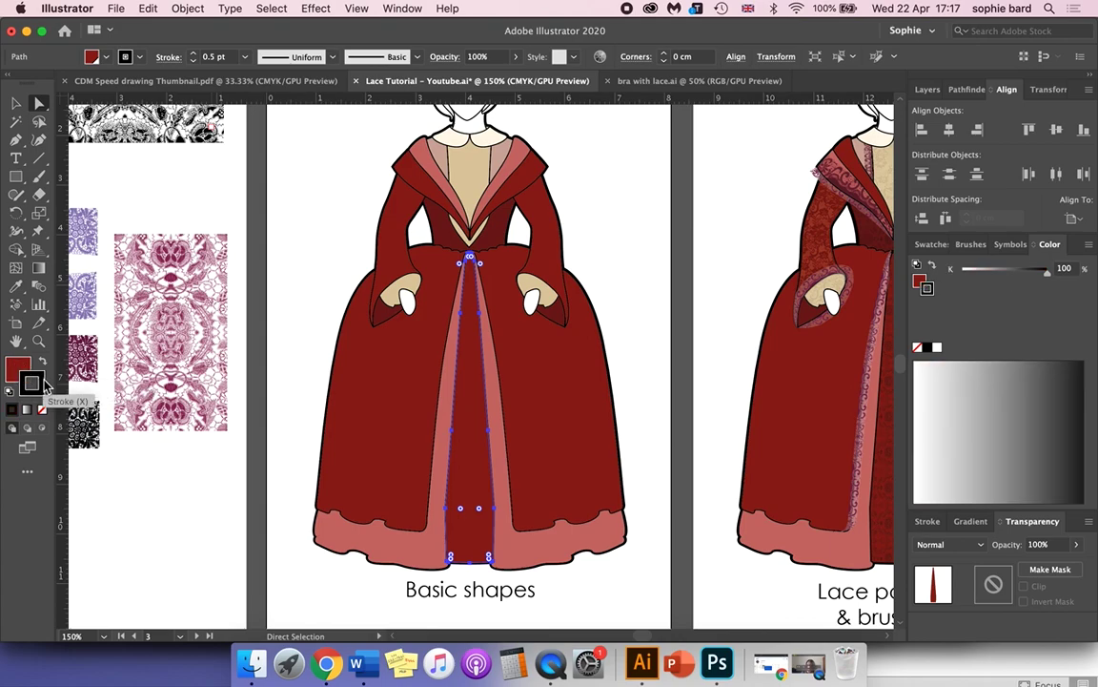
pyautogui.click(17, 372)
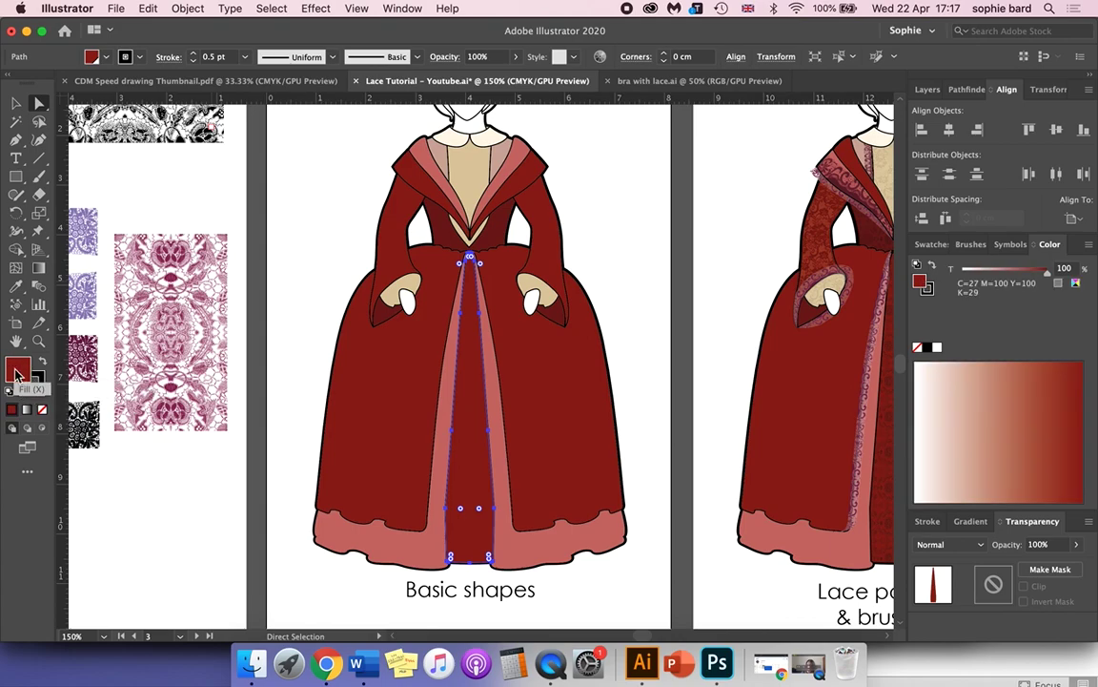
pyautogui.click(930, 244)
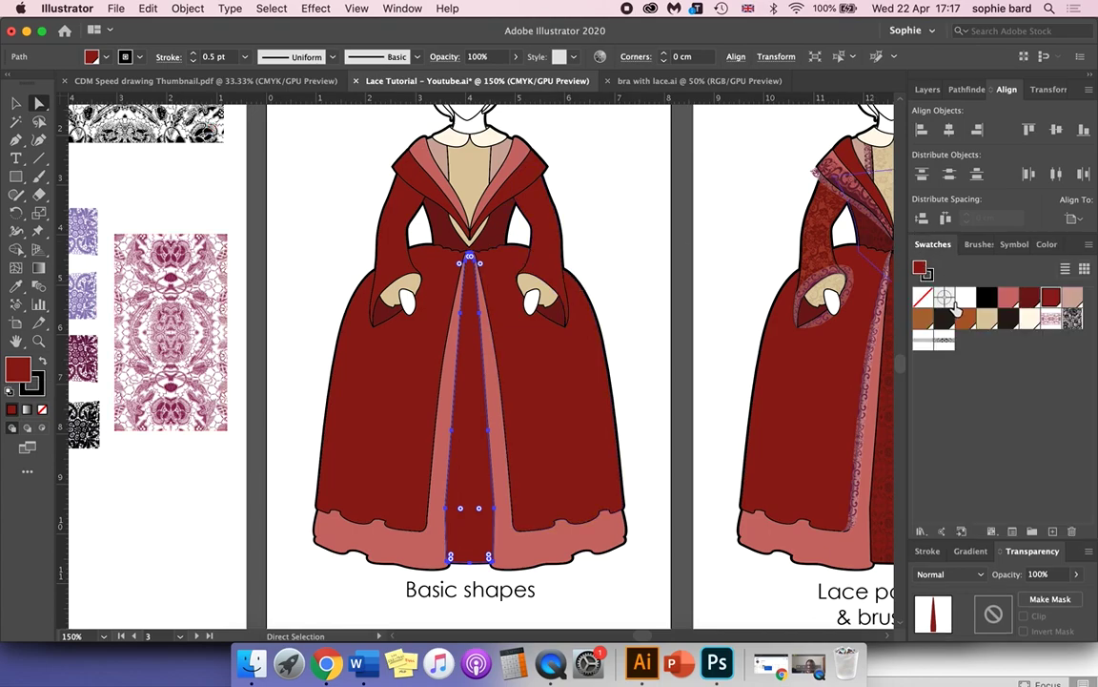
pyautogui.click(944, 343)
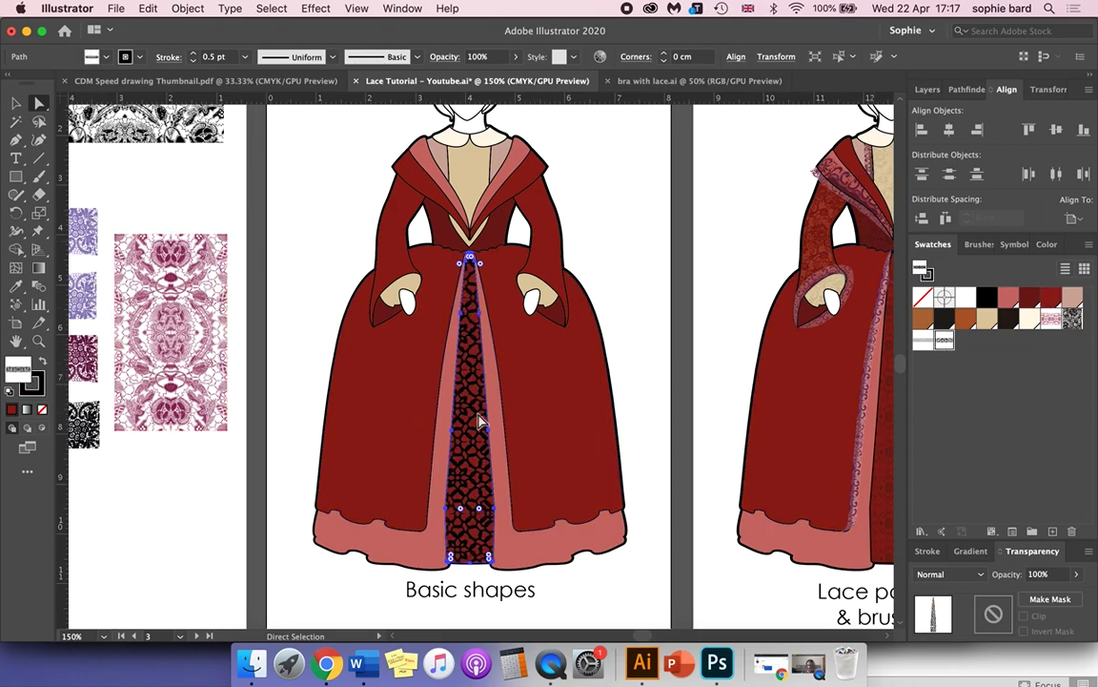
pyautogui.scroll(-3, 480, 419)
pyautogui.hscroll(2, 480, 419)
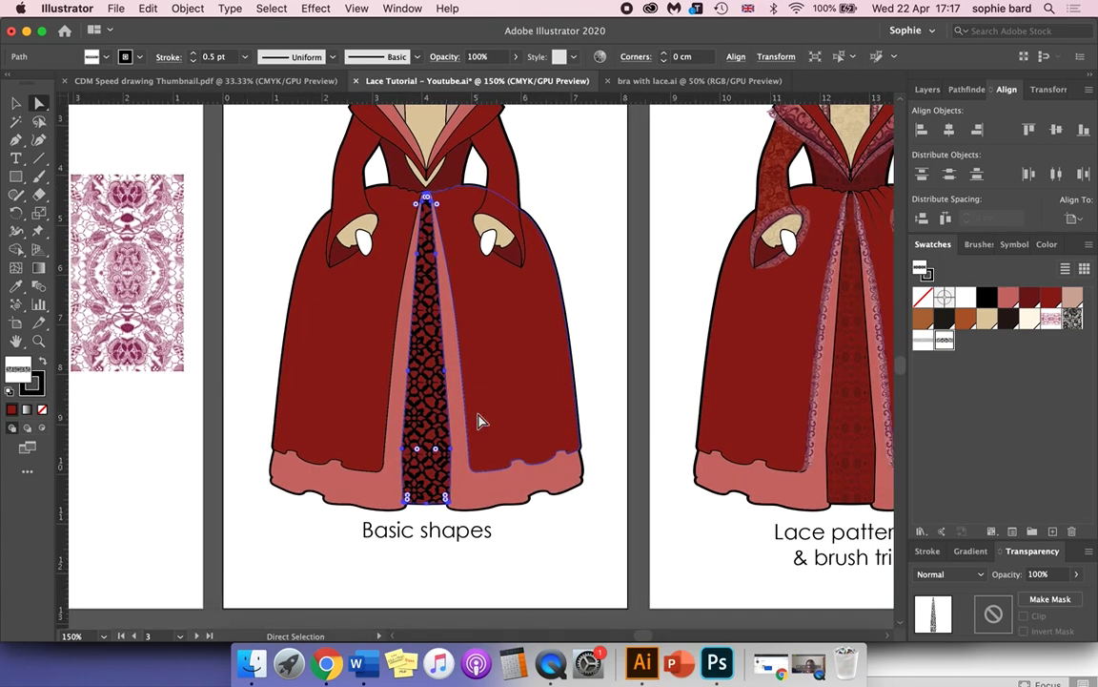
pyautogui.scroll(4, 479, 420)
pyautogui.hscroll(-4, 480, 420)
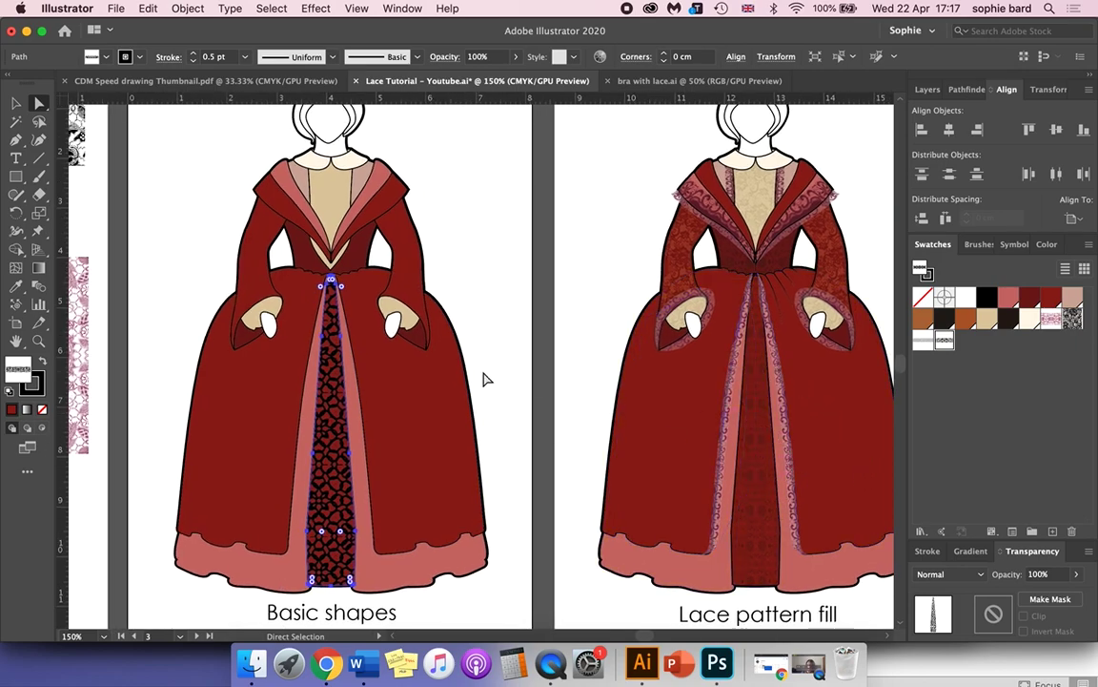
pyautogui.hscroll(-3, 486, 373)
pyautogui.scroll(1, 485, 373)
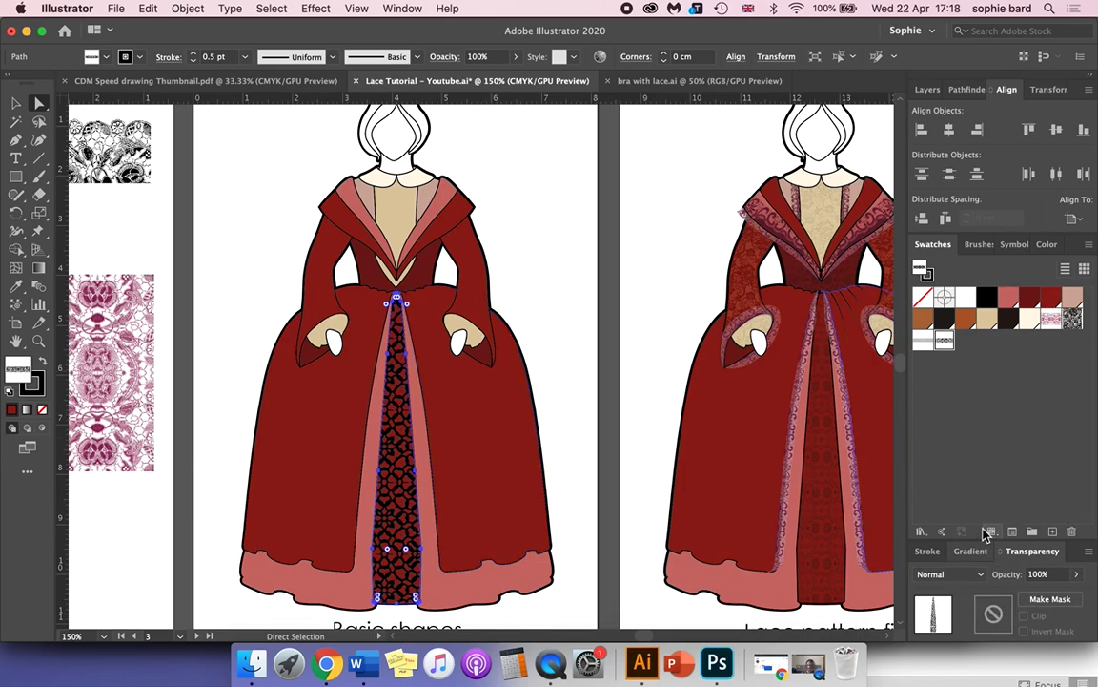
# Set the lace panel's blending mode to Multiply and its opacity to 22%.
pyautogui.click(402, 9)
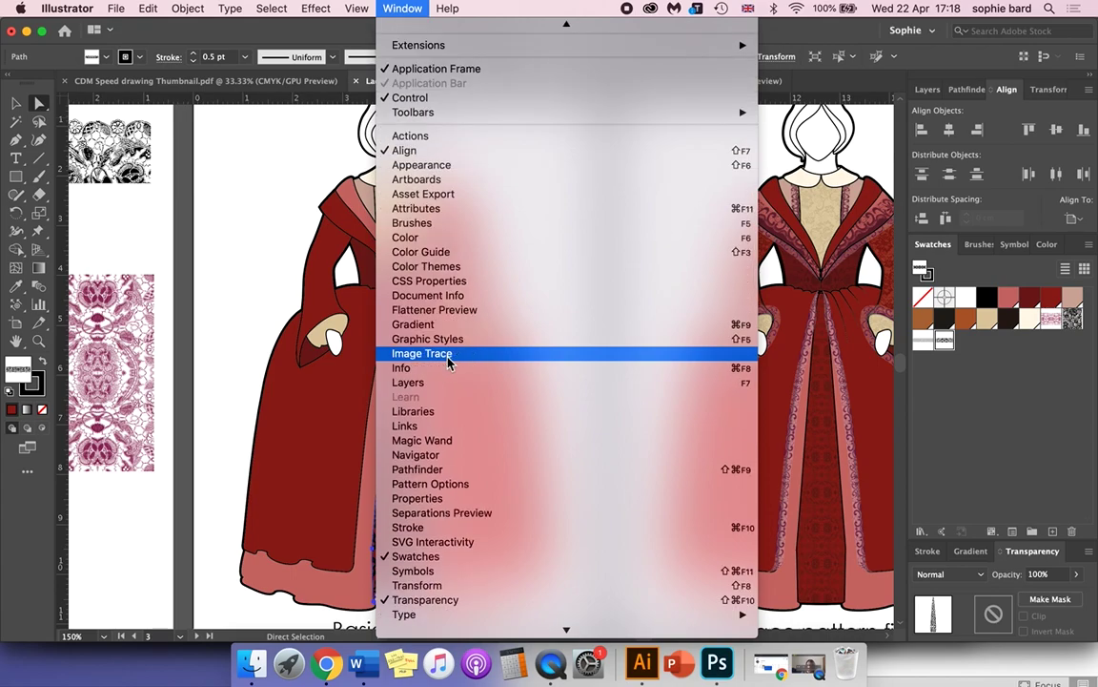
pyautogui.scroll(-5, 448, 362)
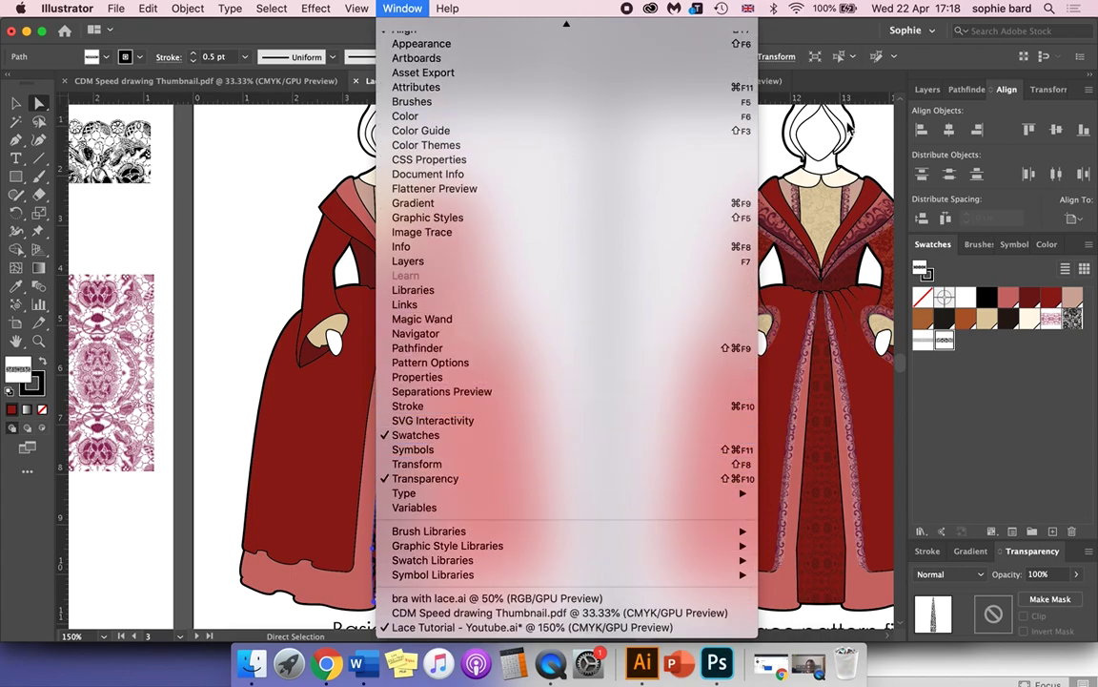
pyautogui.click(847, 127)
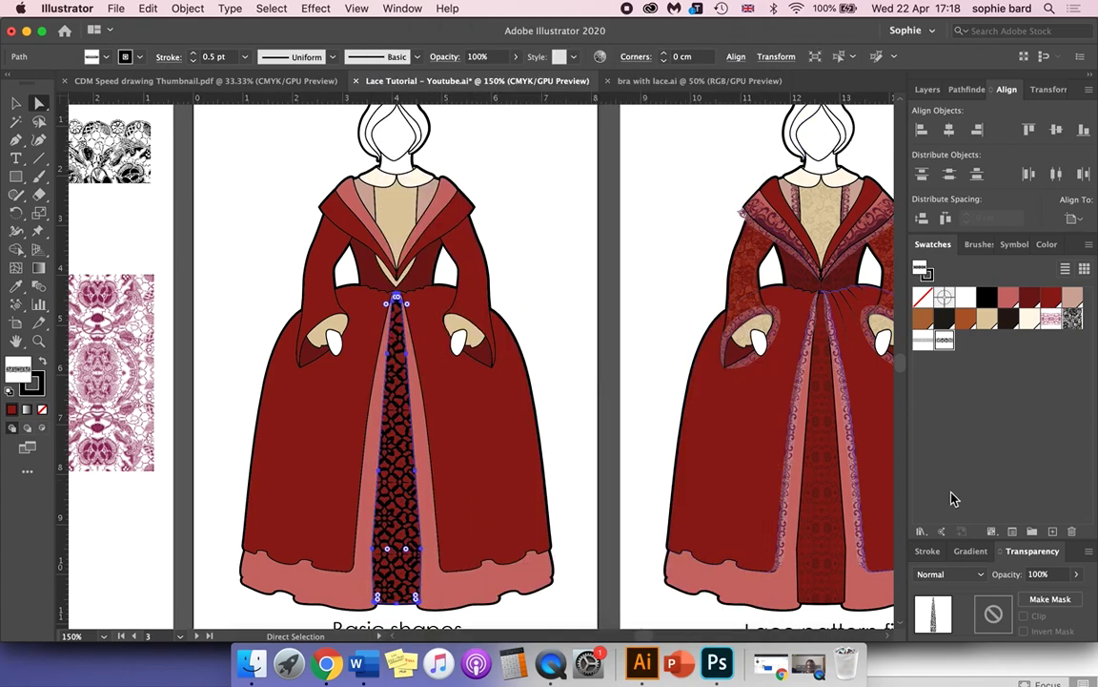
pyautogui.click(944, 577)
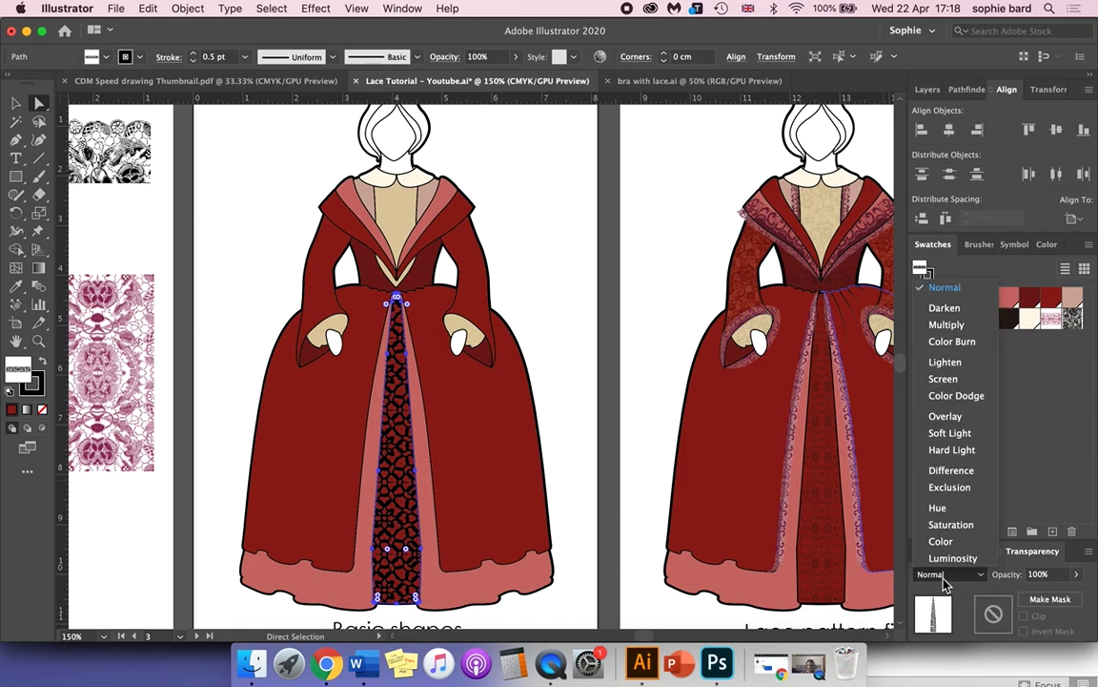
pyautogui.click(947, 324)
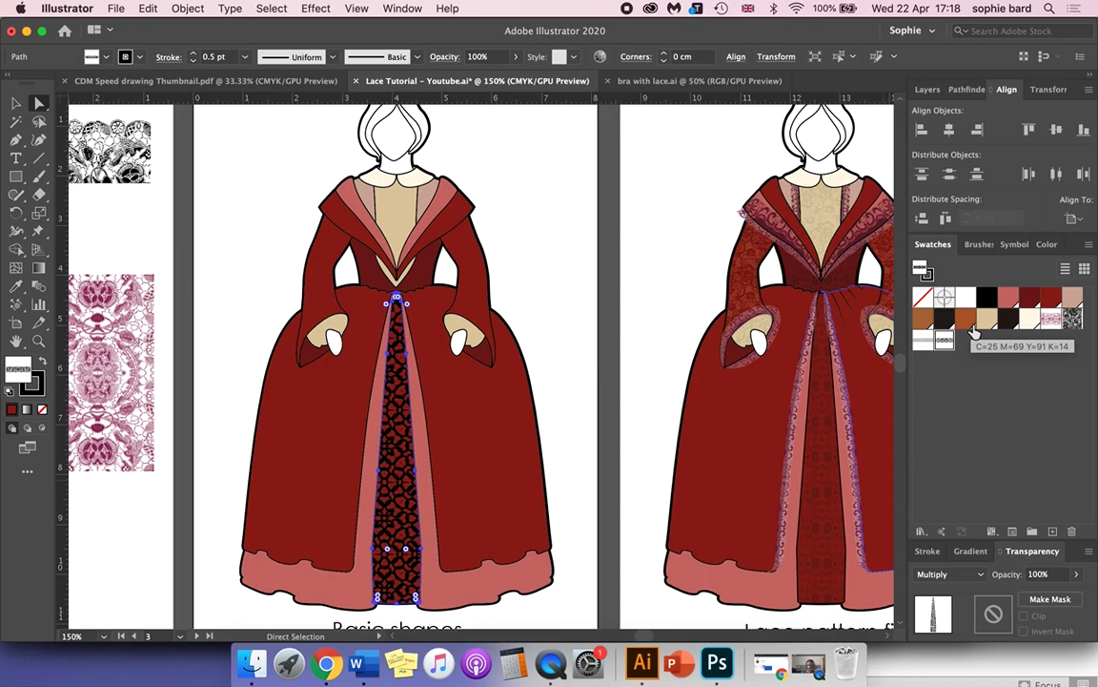
pyautogui.click(1076, 575)
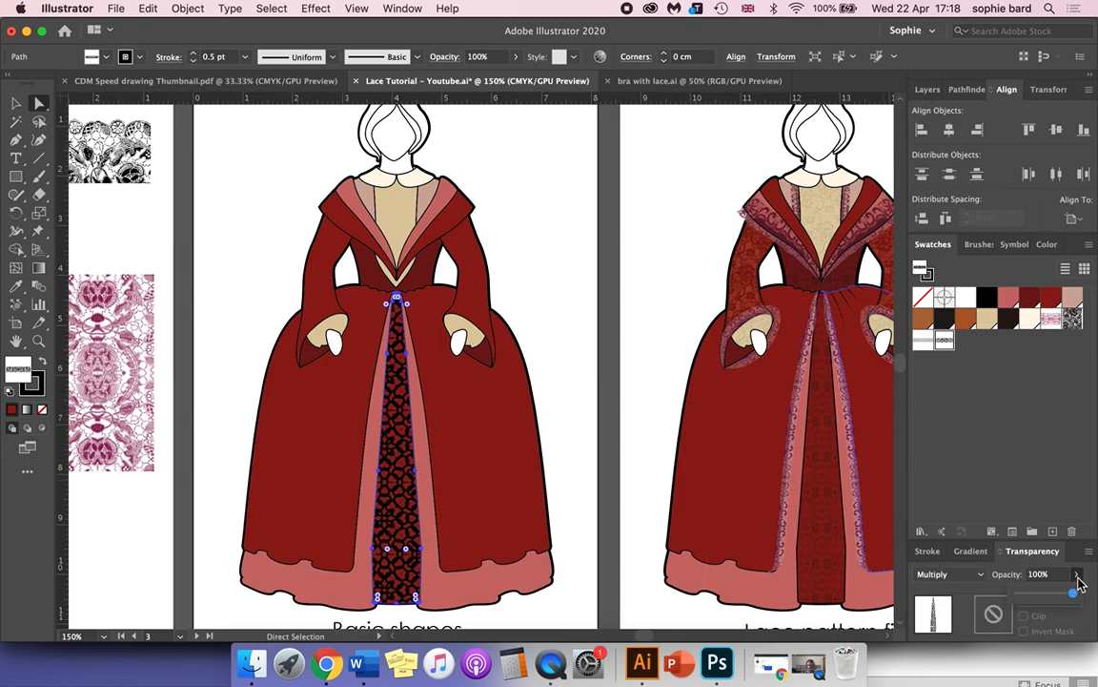
pyautogui.moveTo(1075, 592); pyautogui.dragTo(1038, 598)
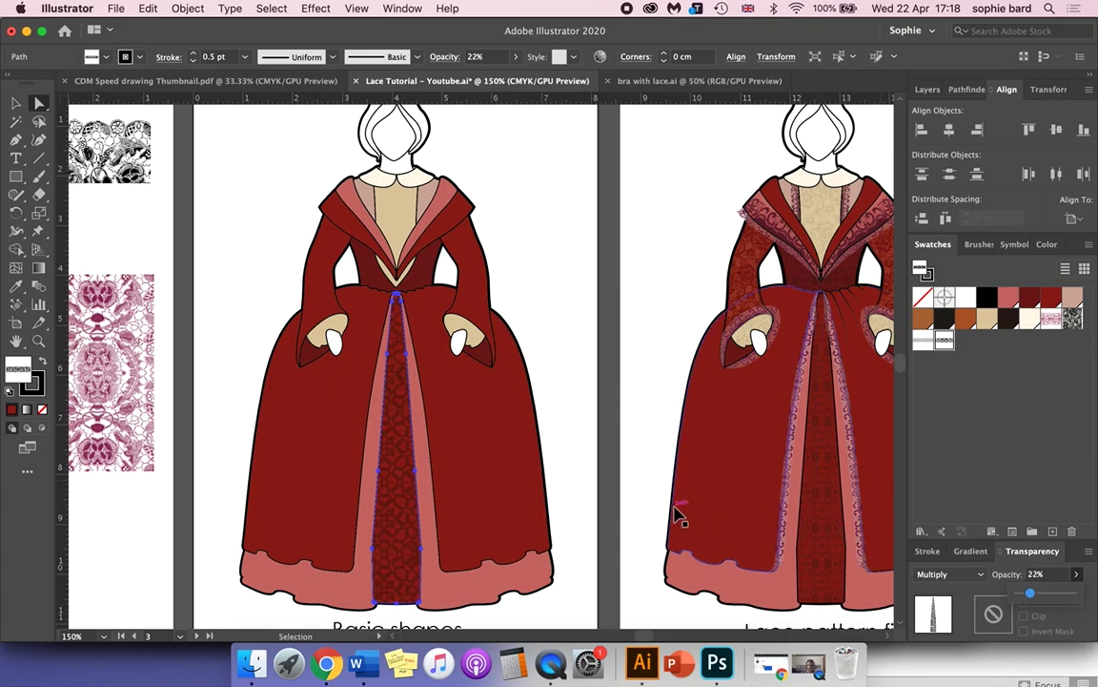
# Zoom in to check the subtle lace, then zoom back out to the whole dress.
pyautogui.press('super+equal')
pyautogui.press('super+equal')
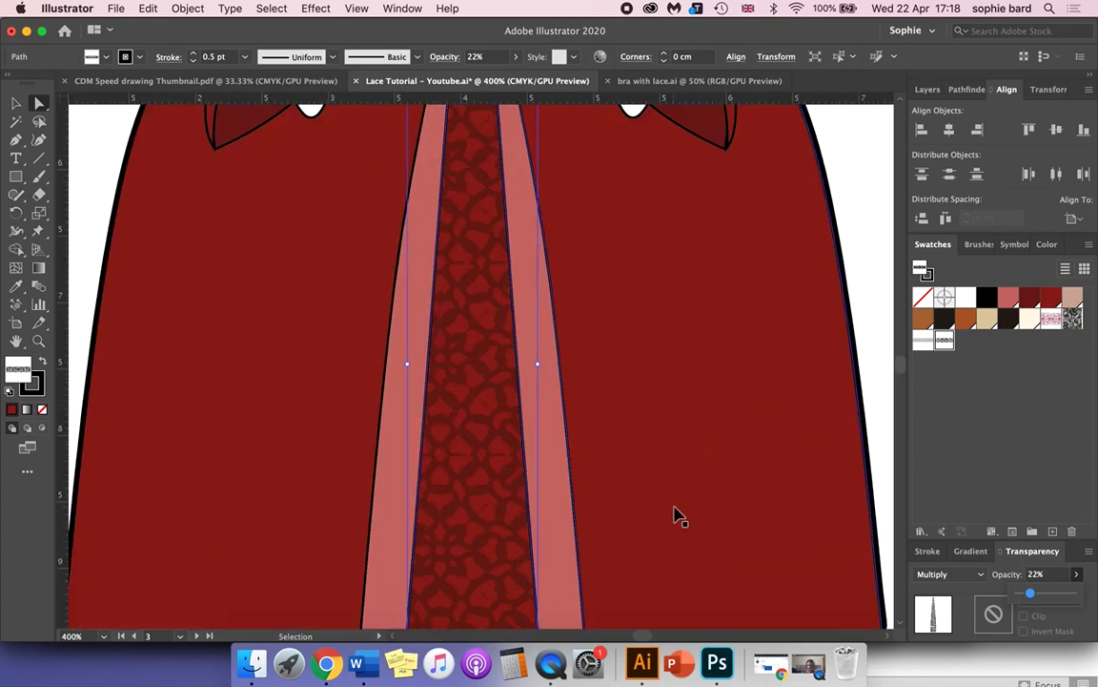
pyautogui.press('super+minus')
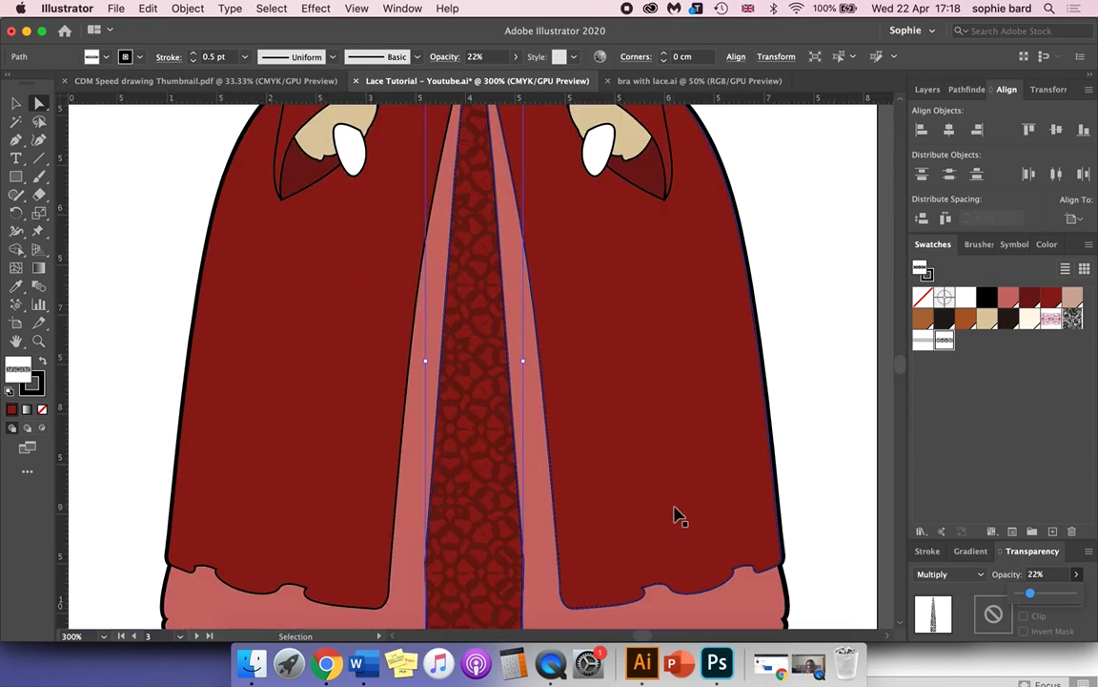
pyautogui.press('super+minus')
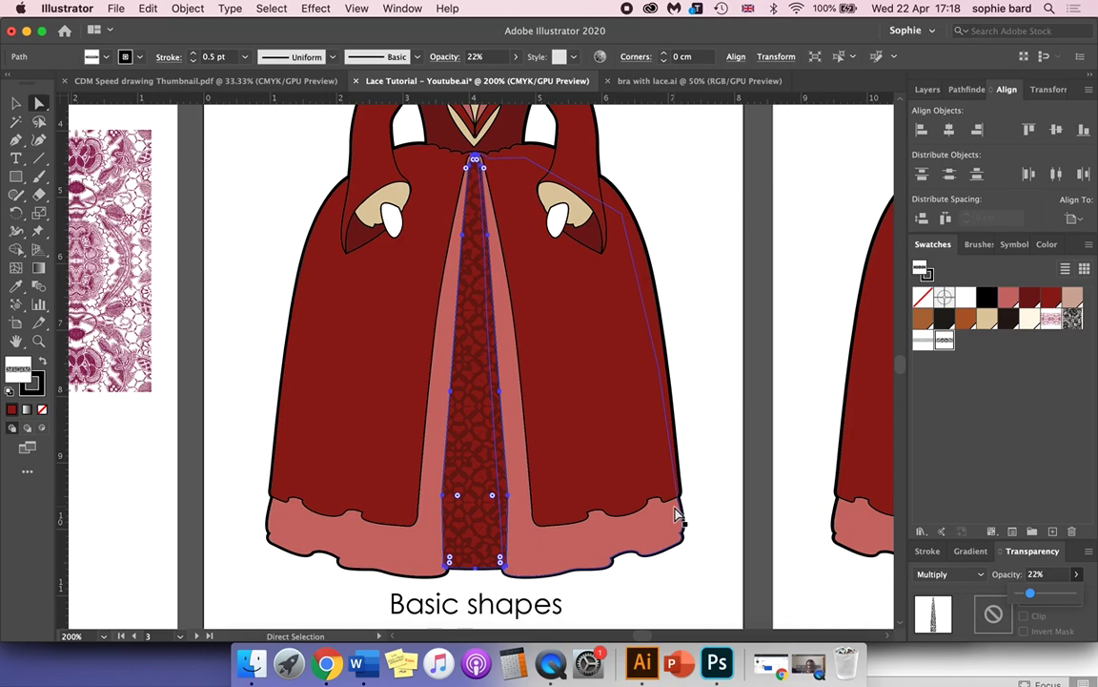
pyautogui.press('super+minus')
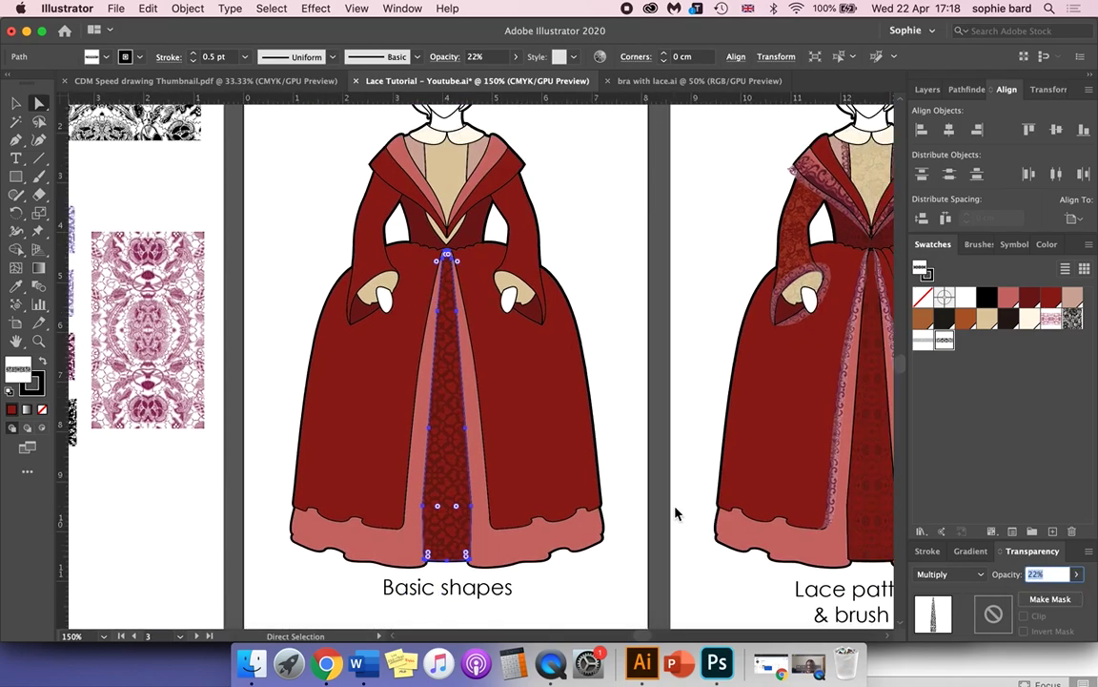
pyautogui.scroll(2, 675, 514)
pyautogui.hscroll(2, 675, 514)
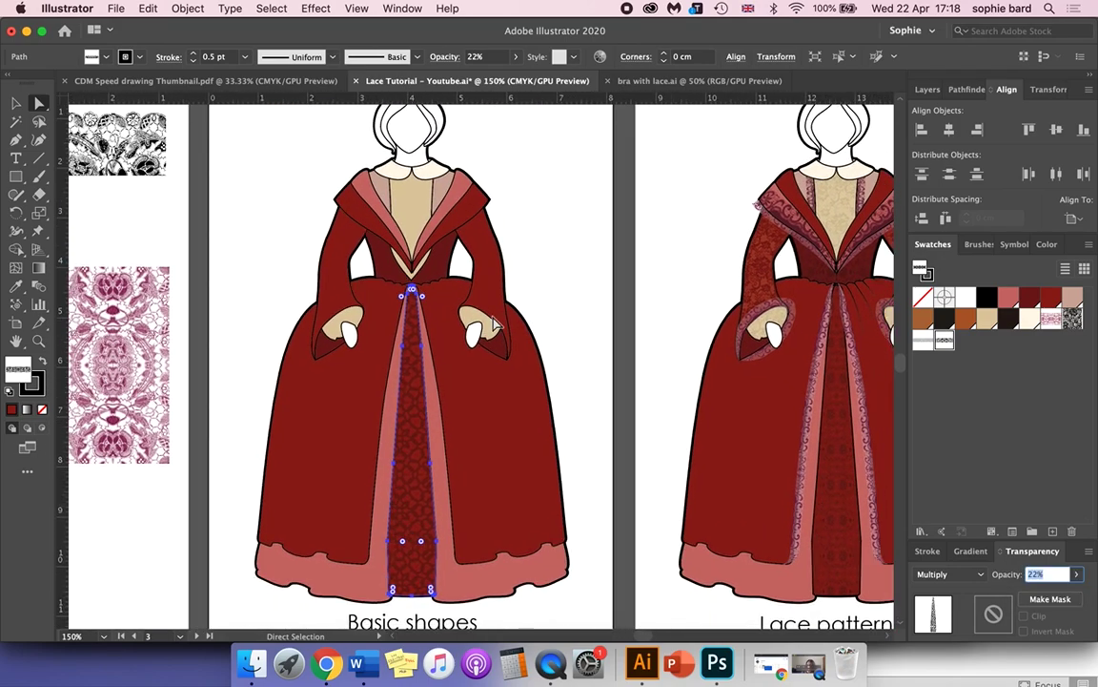
# Scale the front panel uniformly to 40% with only Transform Patterns checked.
pyautogui.click(188, 7)
pyautogui.moveTo(199, 29)
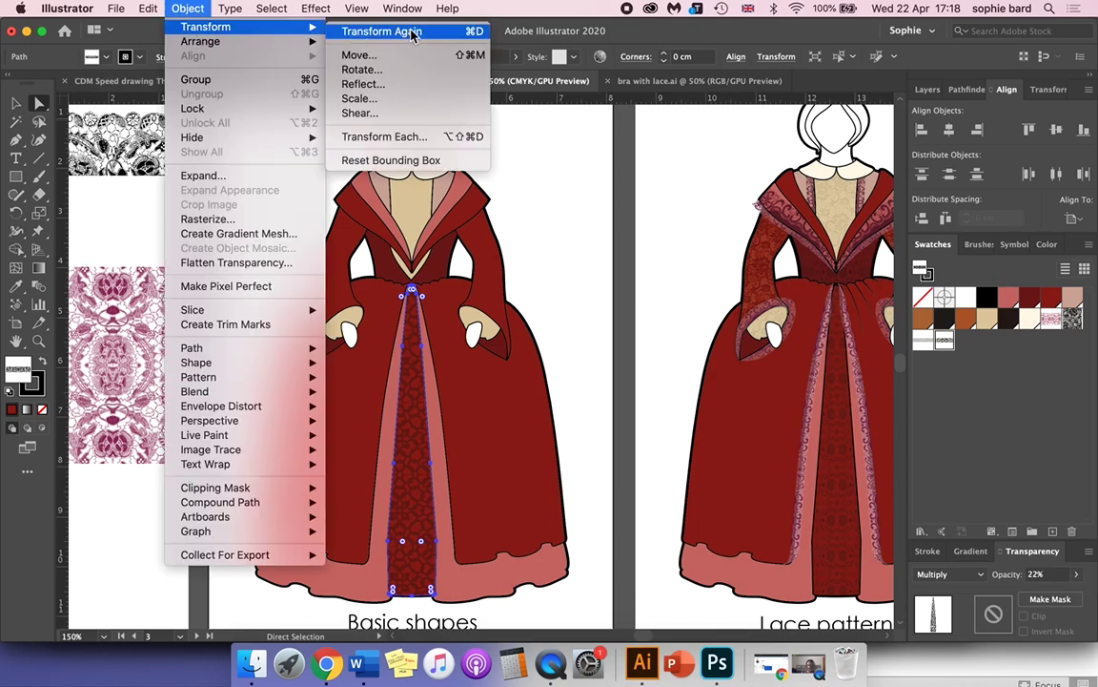
pyautogui.click(429, 105)
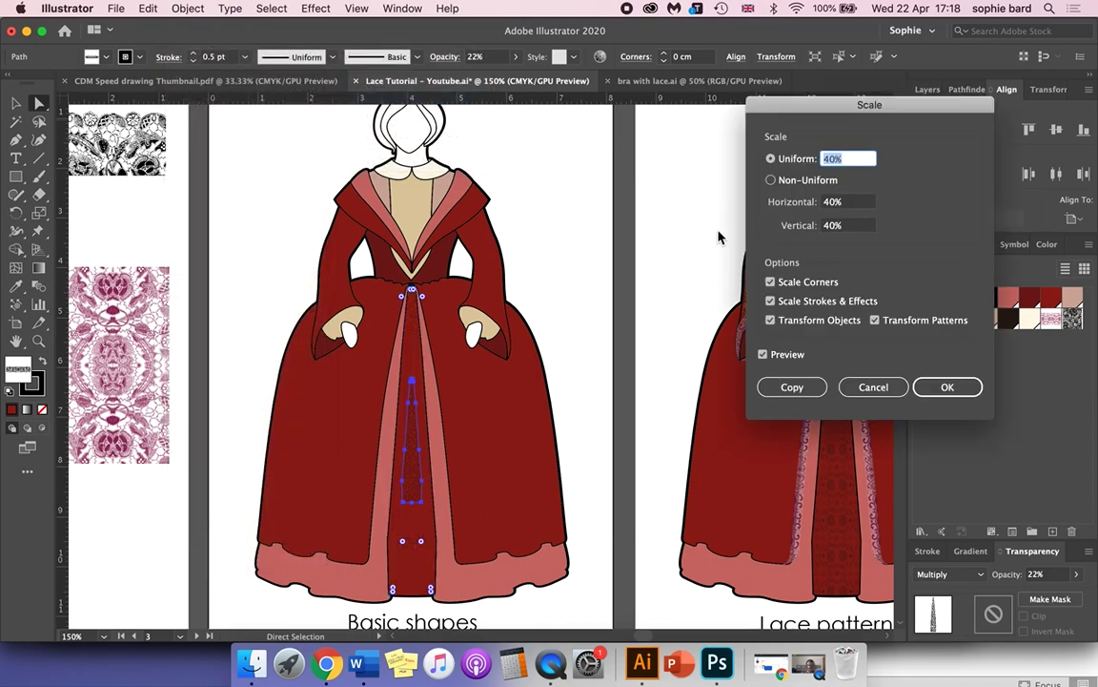
pyautogui.moveTo(916, 107); pyautogui.dragTo(758, 112)
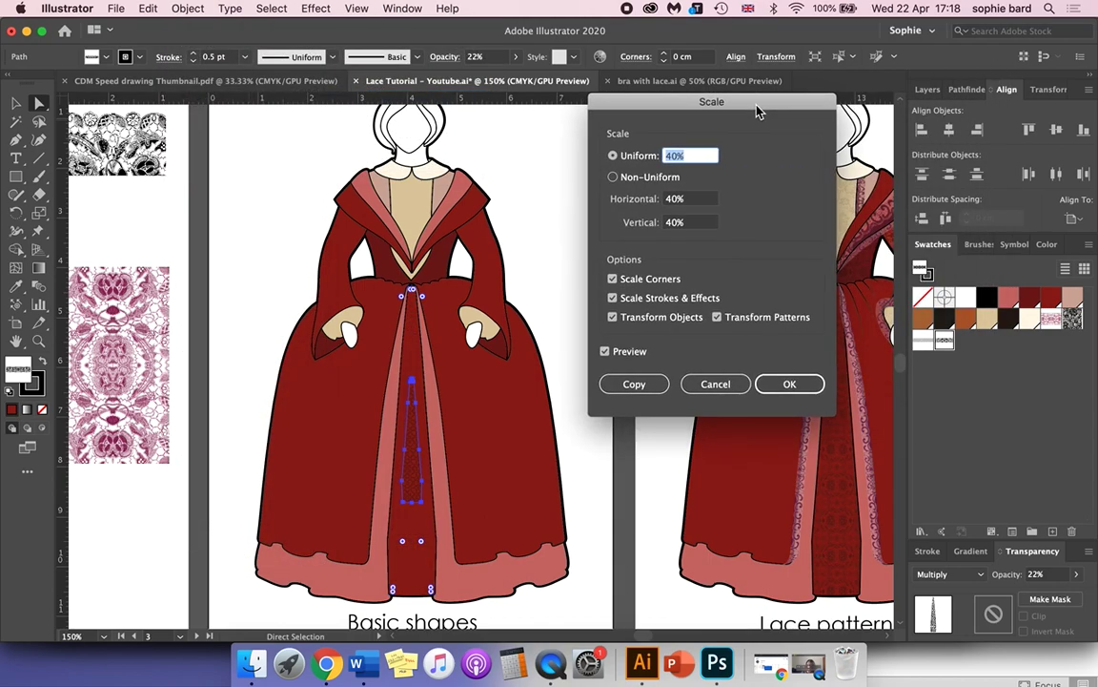
pyautogui.click(612, 319)
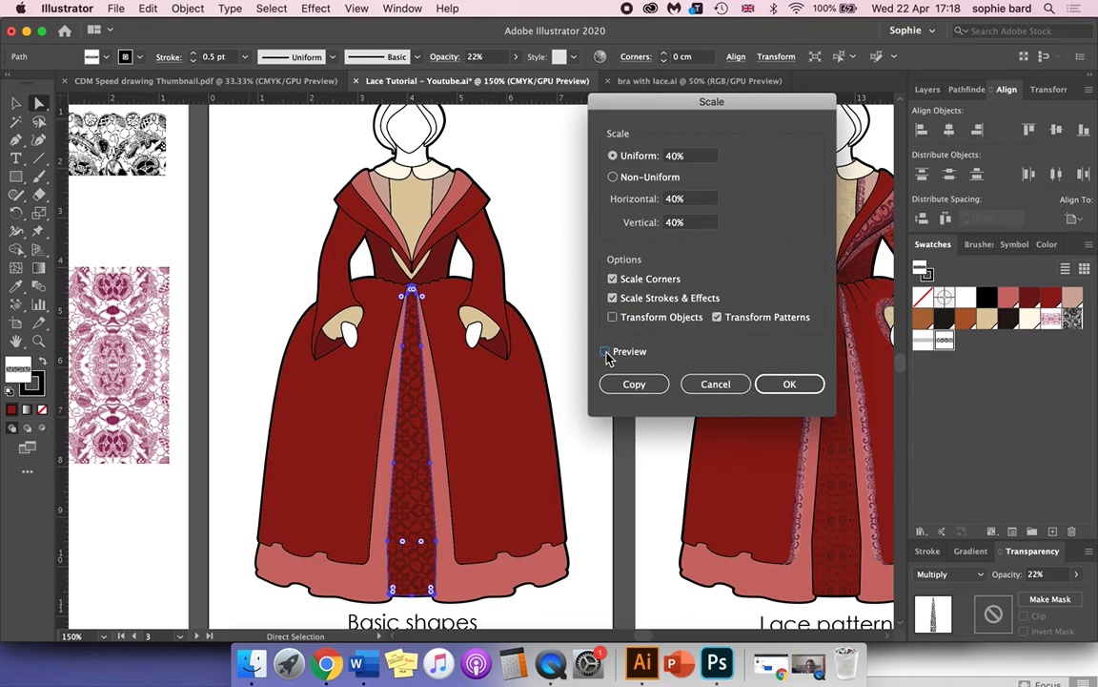
pyautogui.doubleClick(671, 156)
pyautogui.write('100')
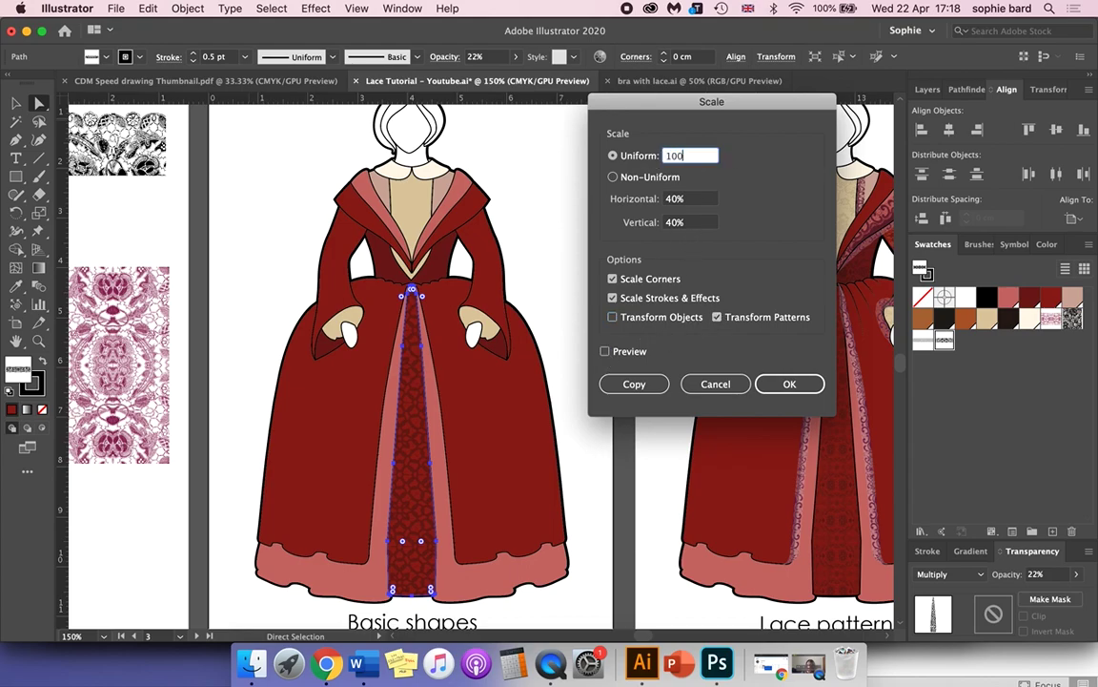
pyautogui.click(605, 352)
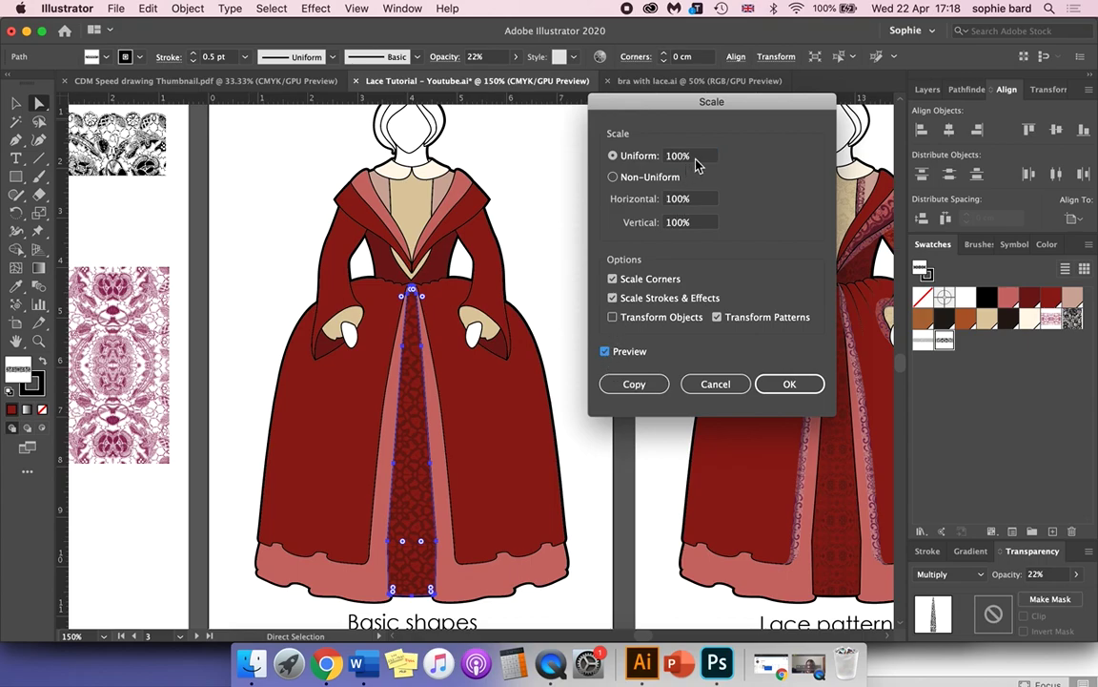
pyautogui.click(645, 159)
pyautogui.write('40')
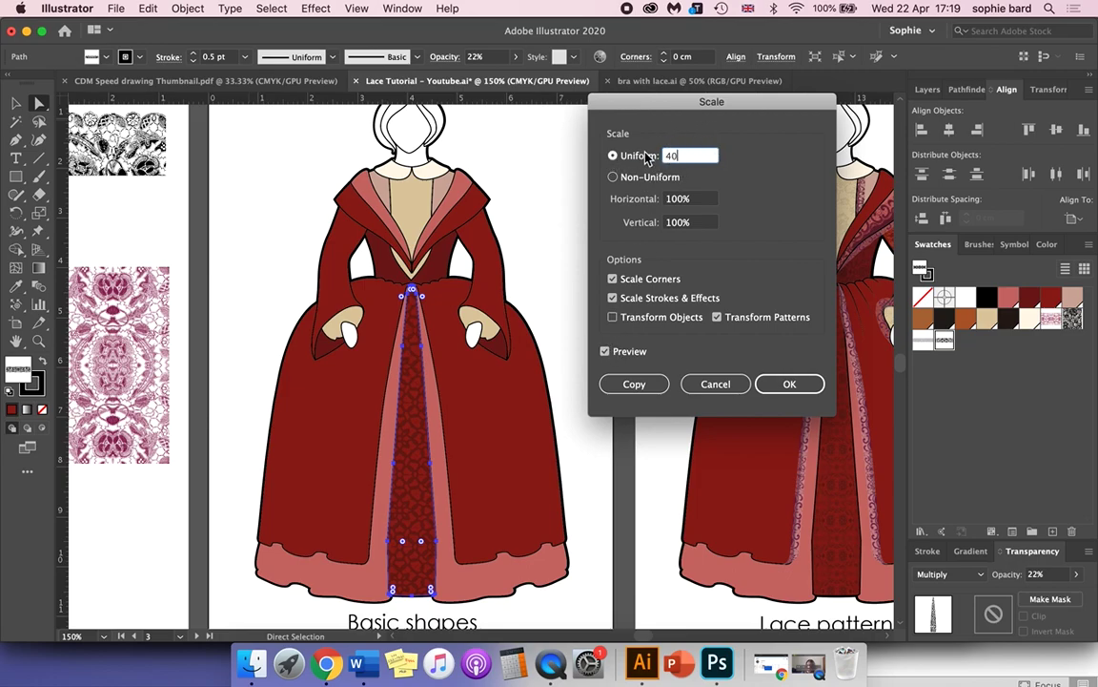
pyautogui.click(604, 352)
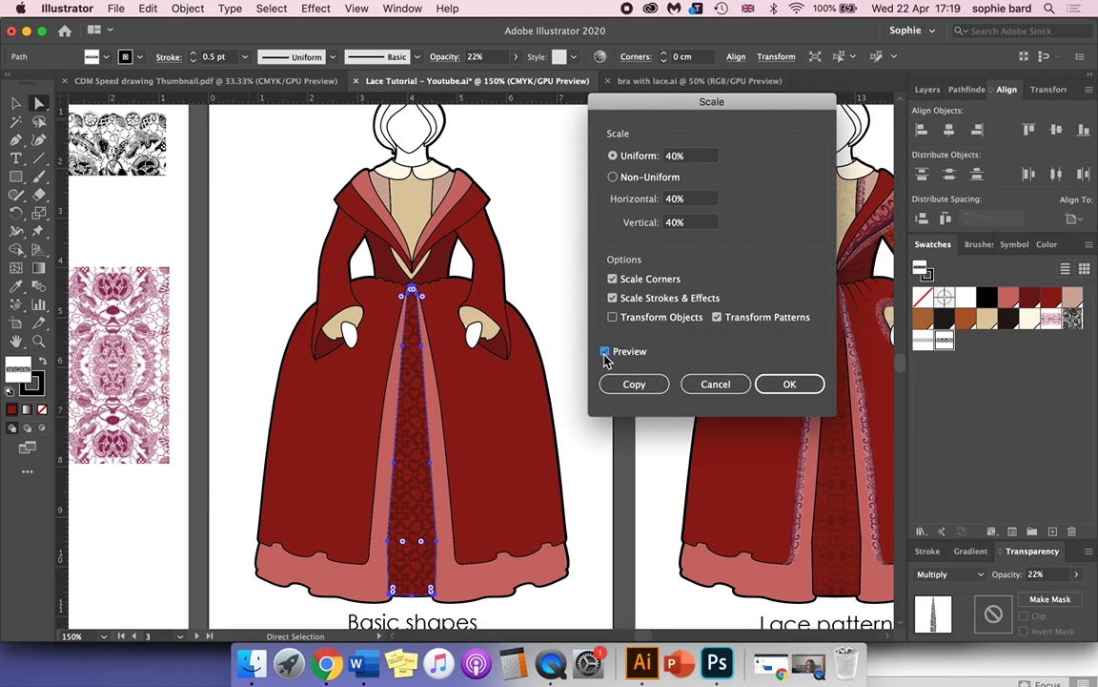
pyautogui.click(790, 384)
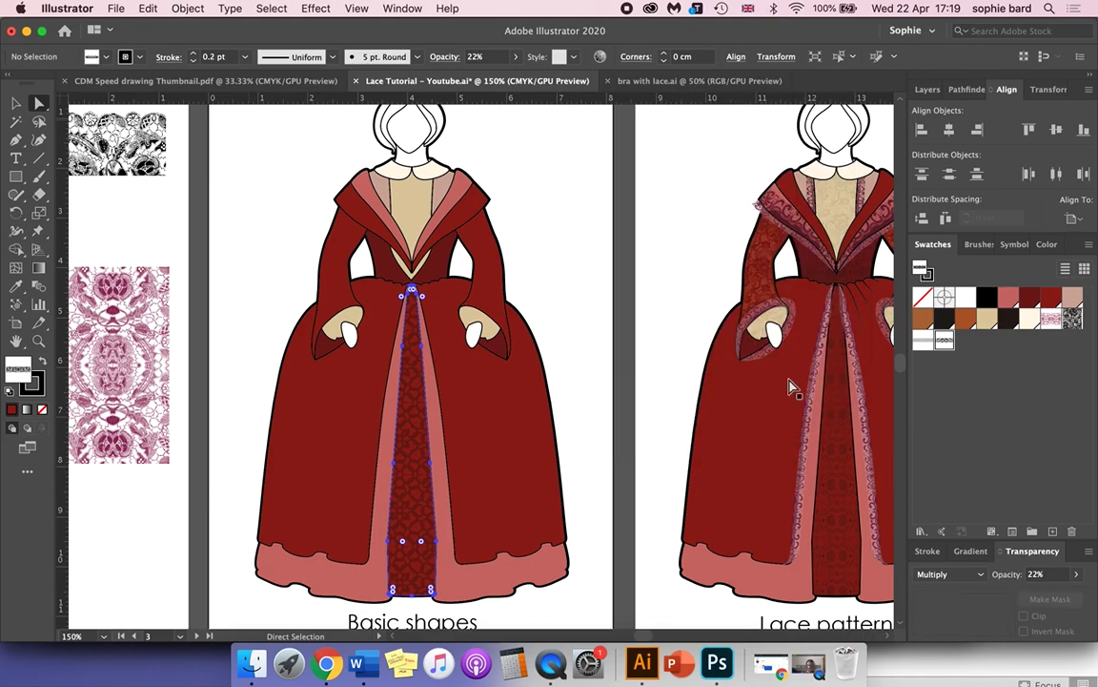
pyautogui.scroll(-2, 507, 569)
pyautogui.press('v')
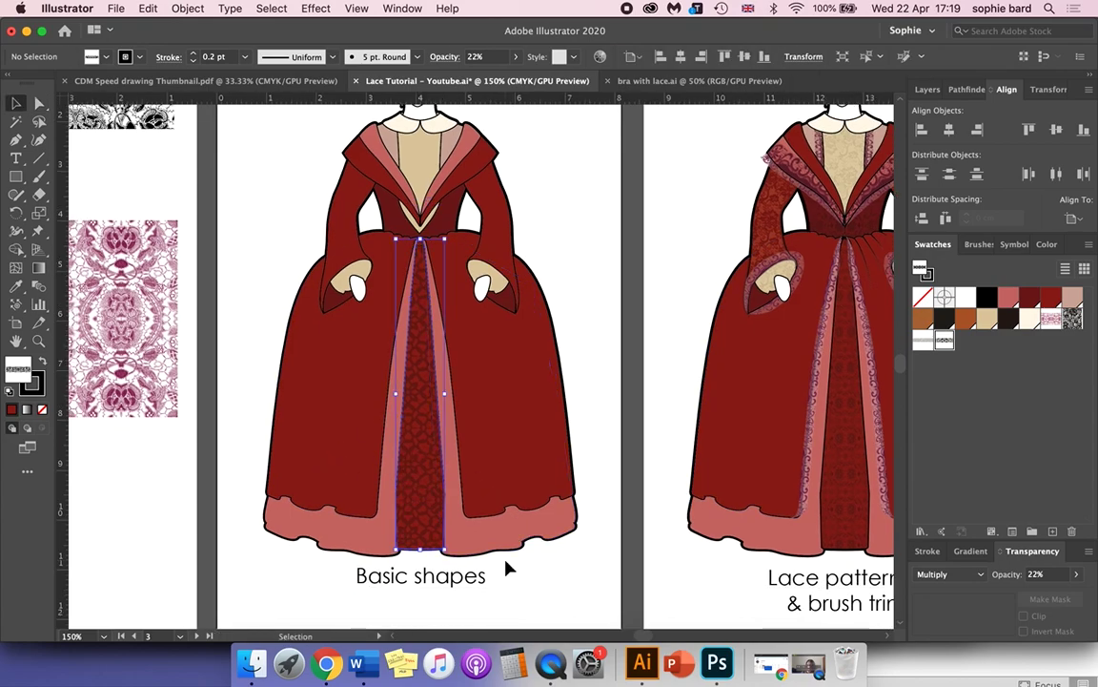
pyautogui.press('super+equal')
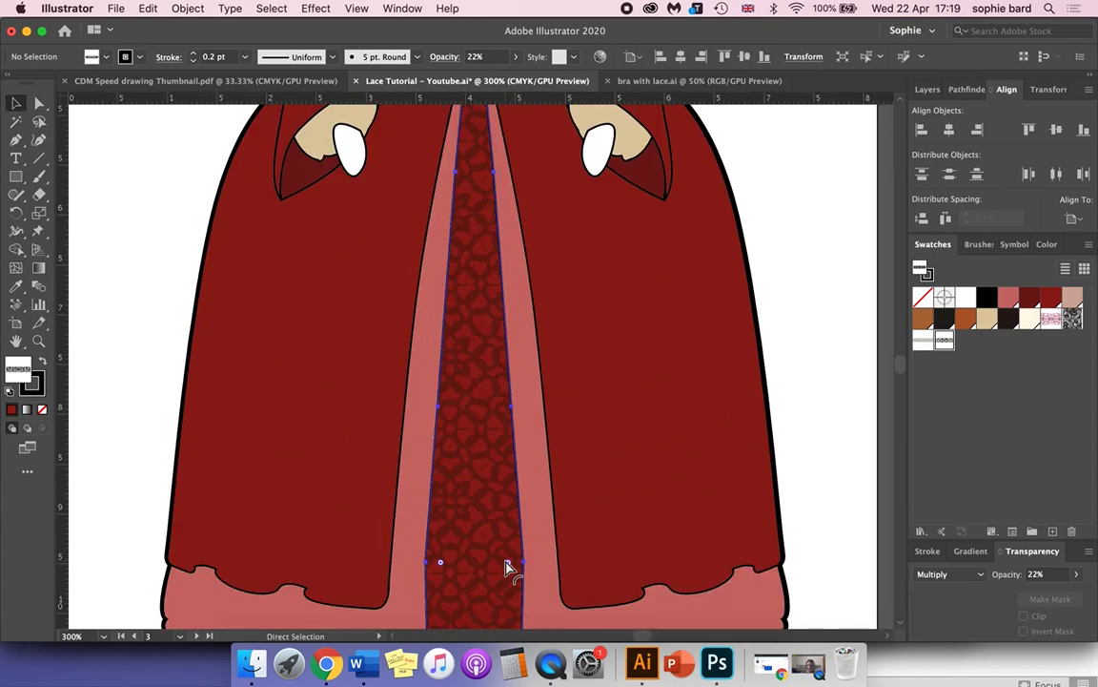
pyautogui.press('super+minus')
pyautogui.press('super+minus')
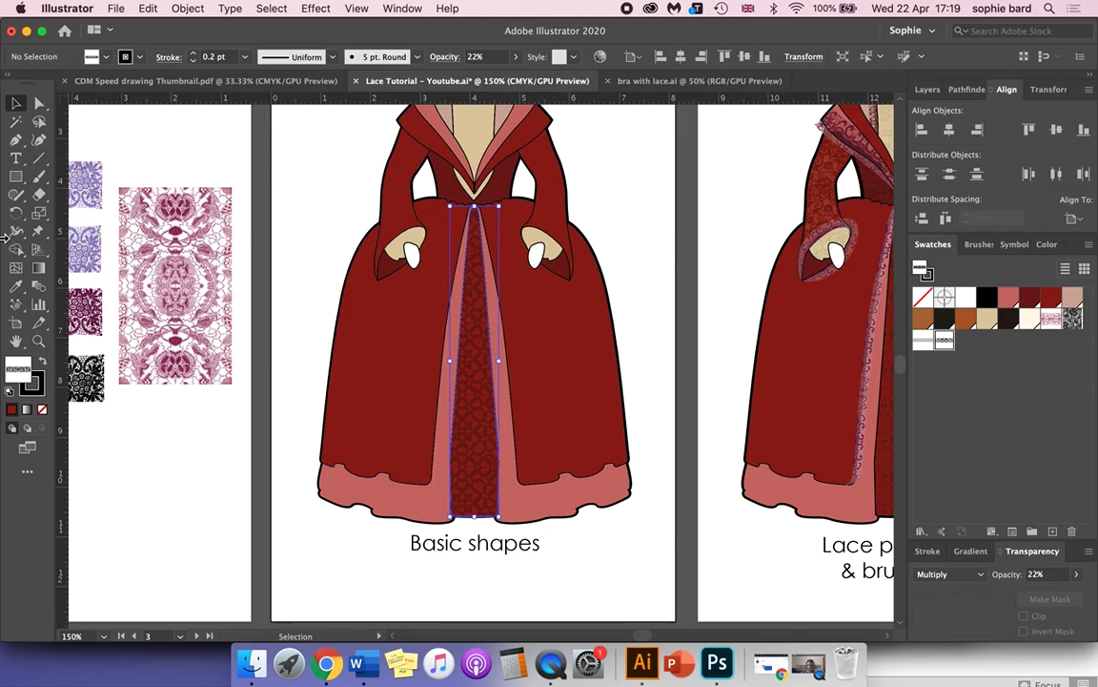
pyautogui.click(27, 475)
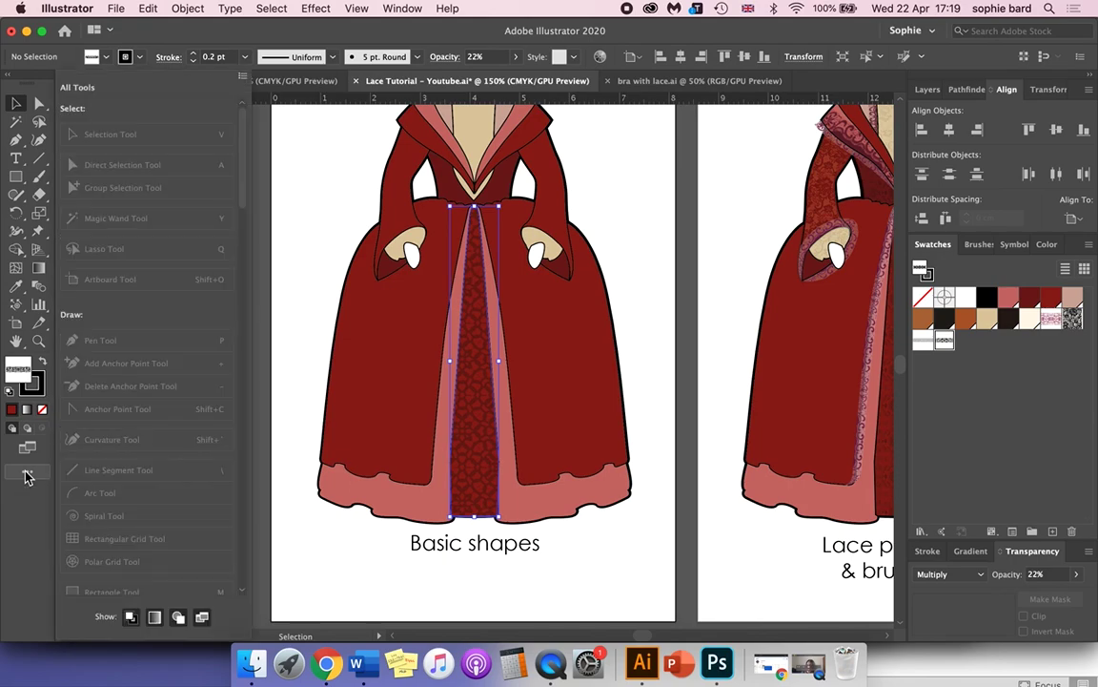
pyautogui.click(243, 77)
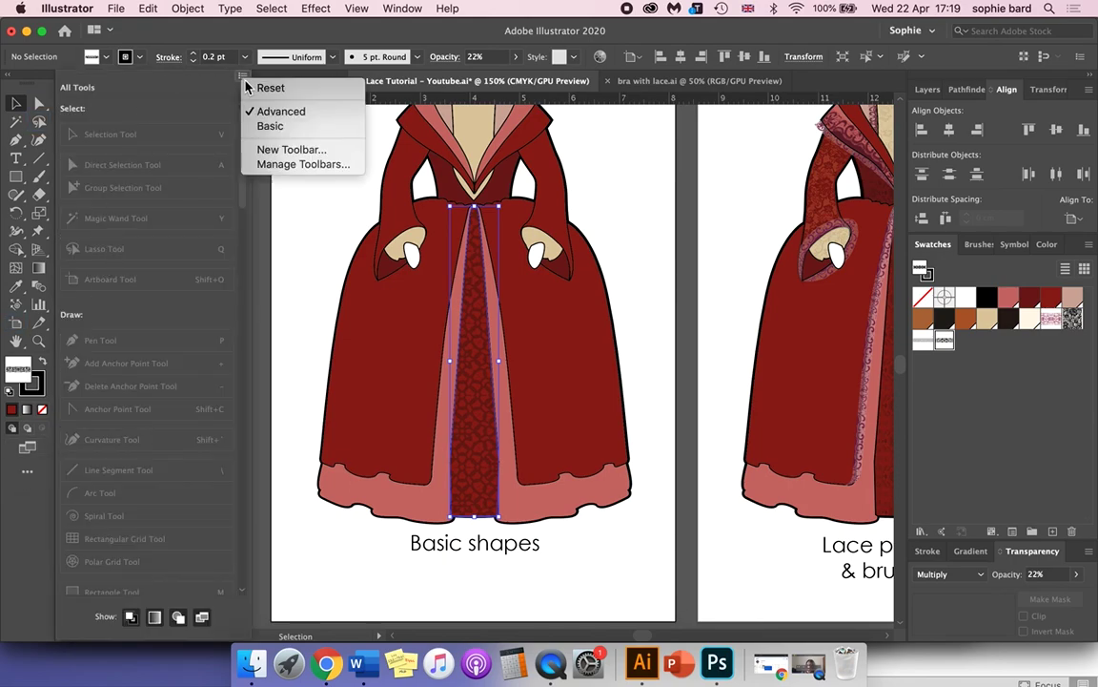
pyautogui.click(305, 113)
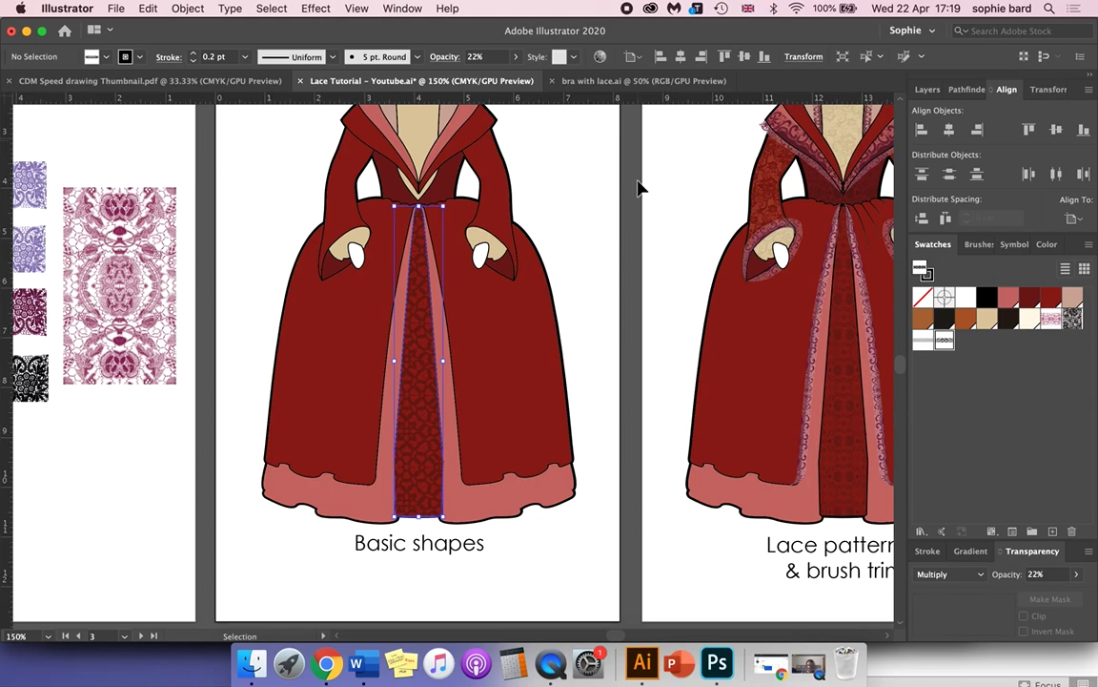
pyautogui.click(403, 9)
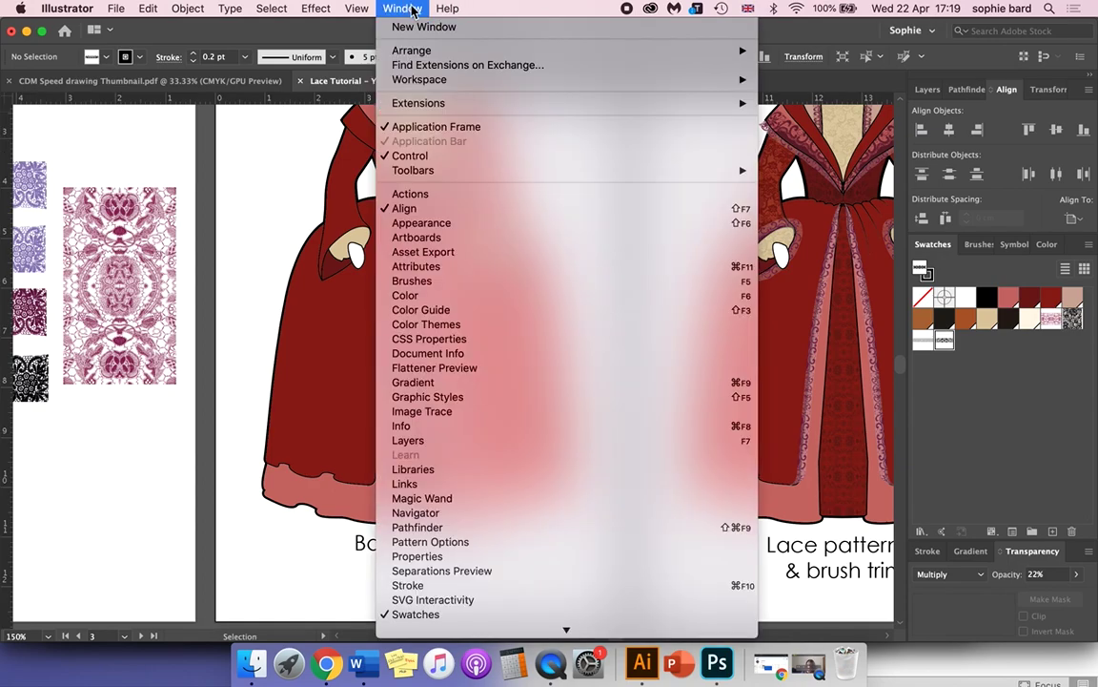
pyautogui.click(412, 176)
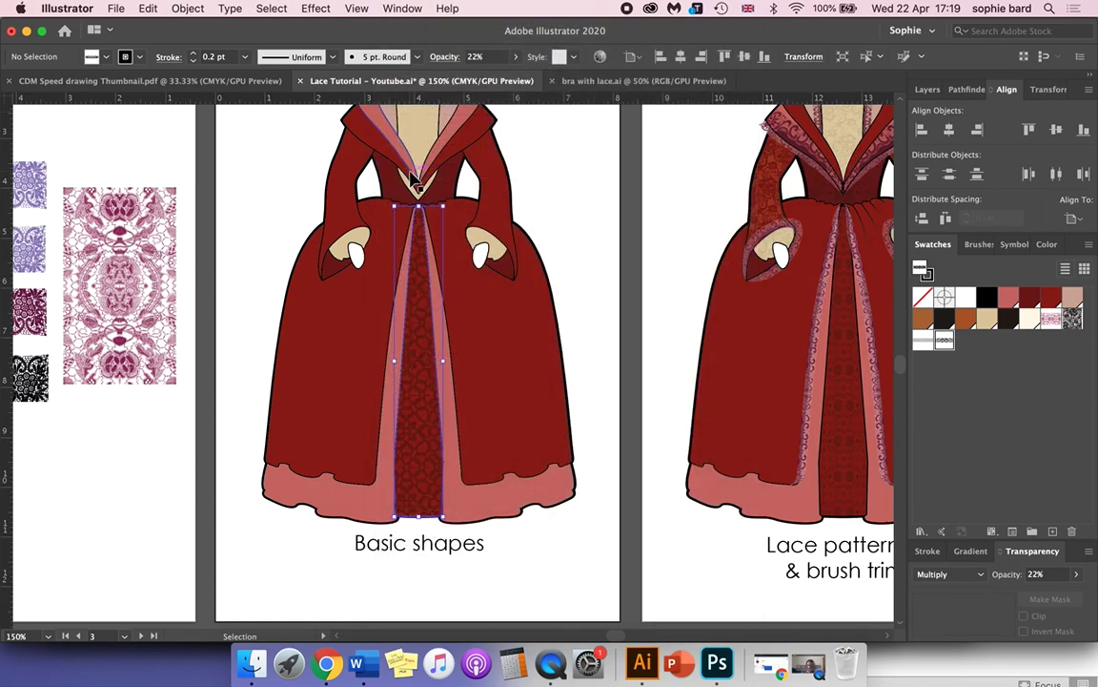
pyautogui.click(384, 8)
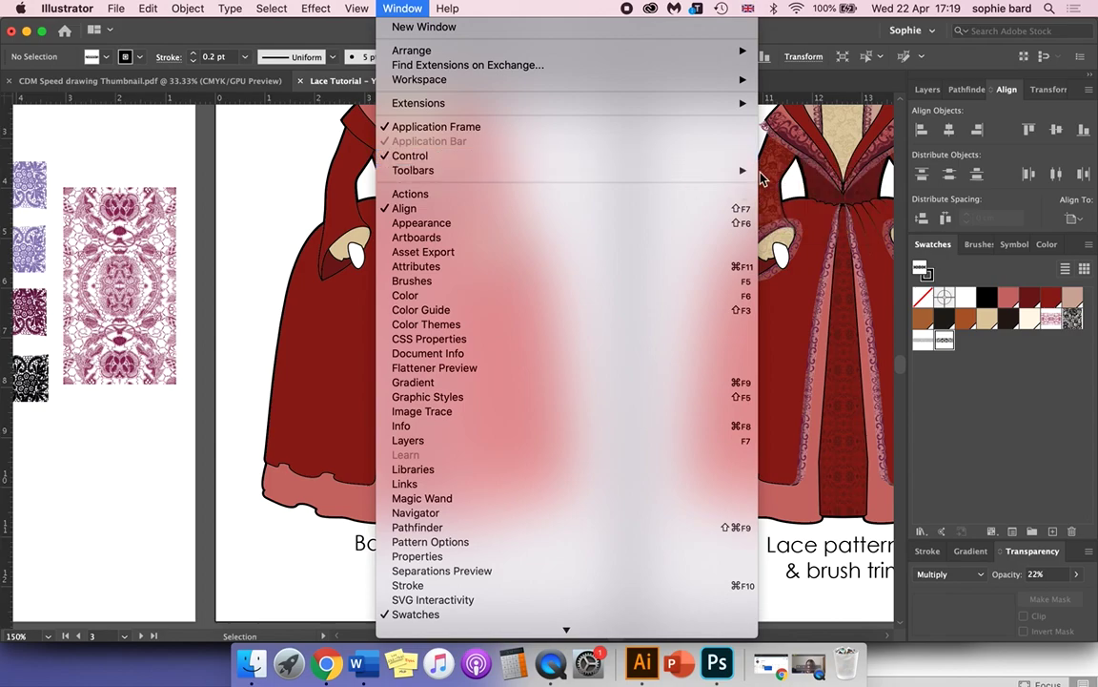
pyautogui.click(788, 167)
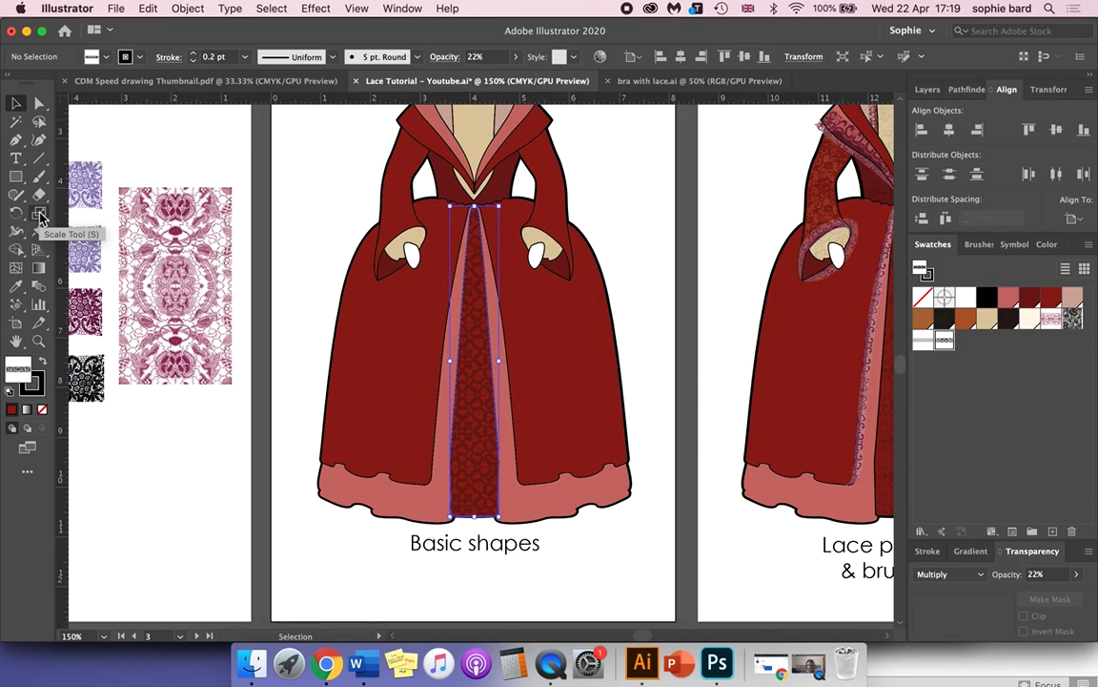
# Shrink the front panel's lace by hand with the Scale tool, settling near 40%.
pyautogui.click(39, 216)
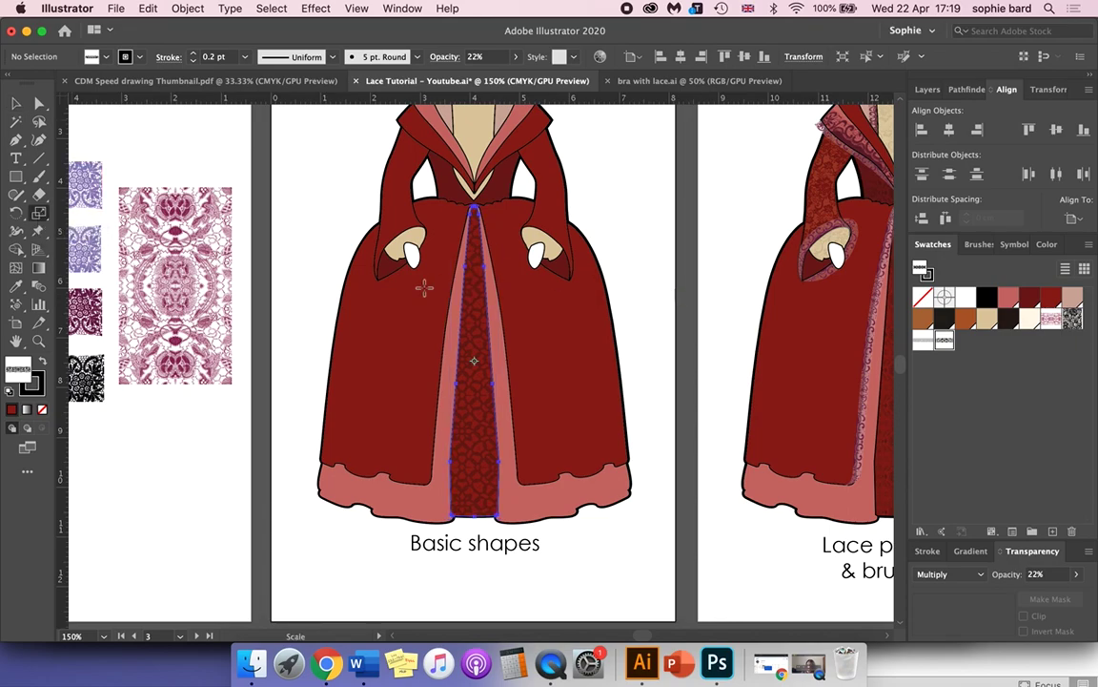
pyautogui.press('super+minus')
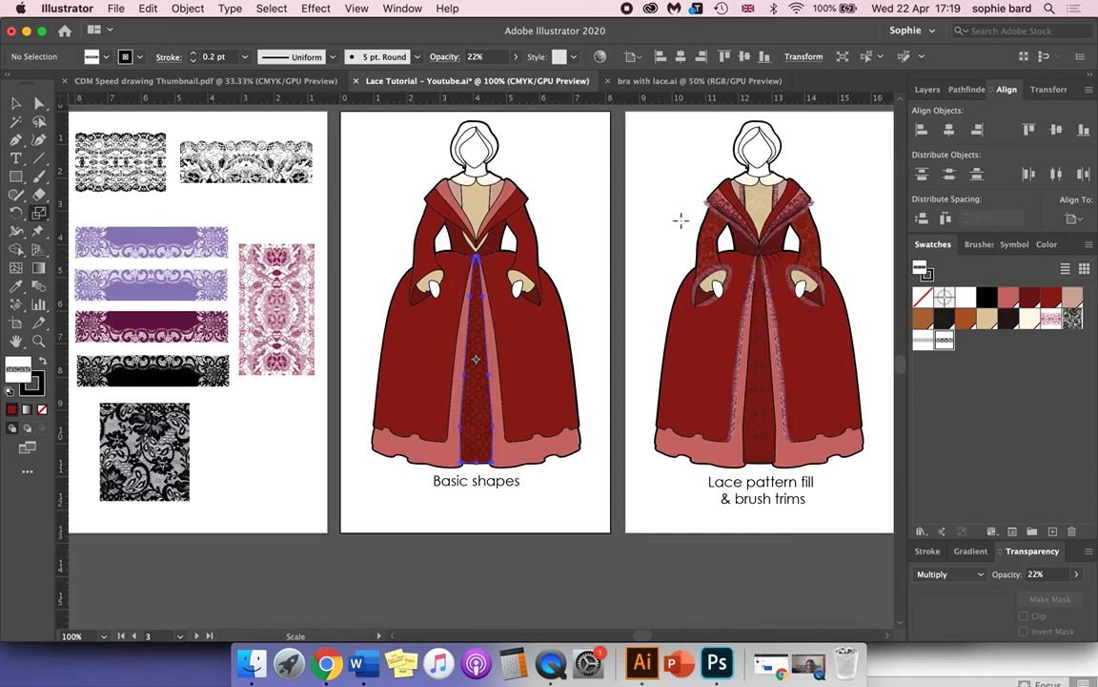
pyautogui.press('super+minus')
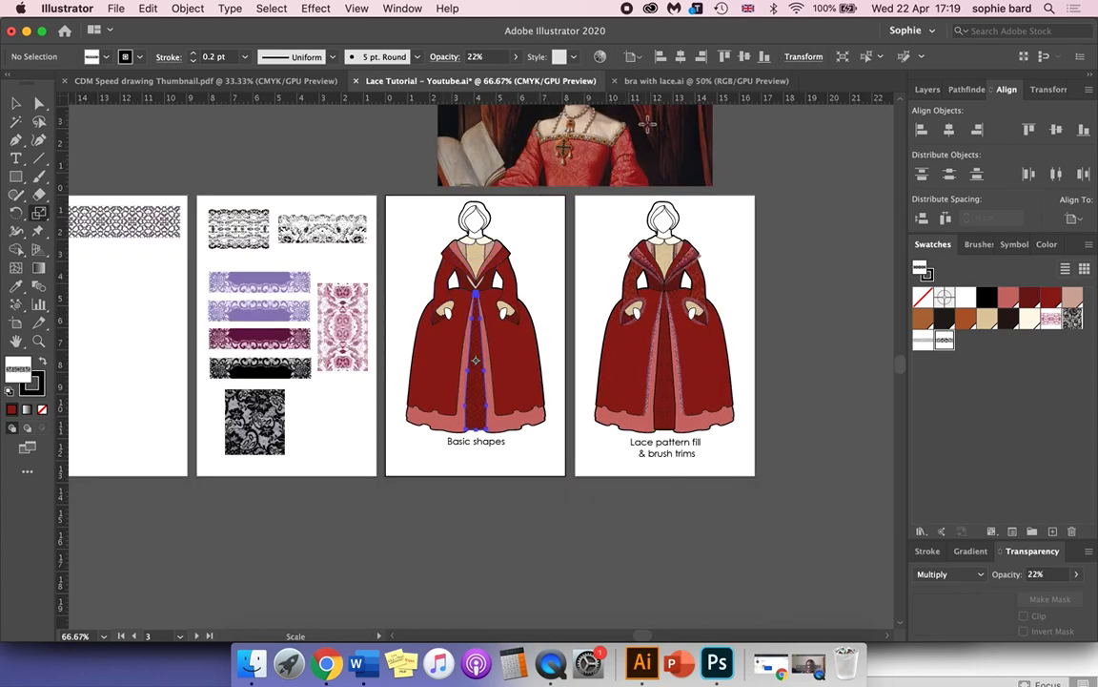
pyautogui.moveTo(647, 124); pyautogui.dragTo(565, 223)
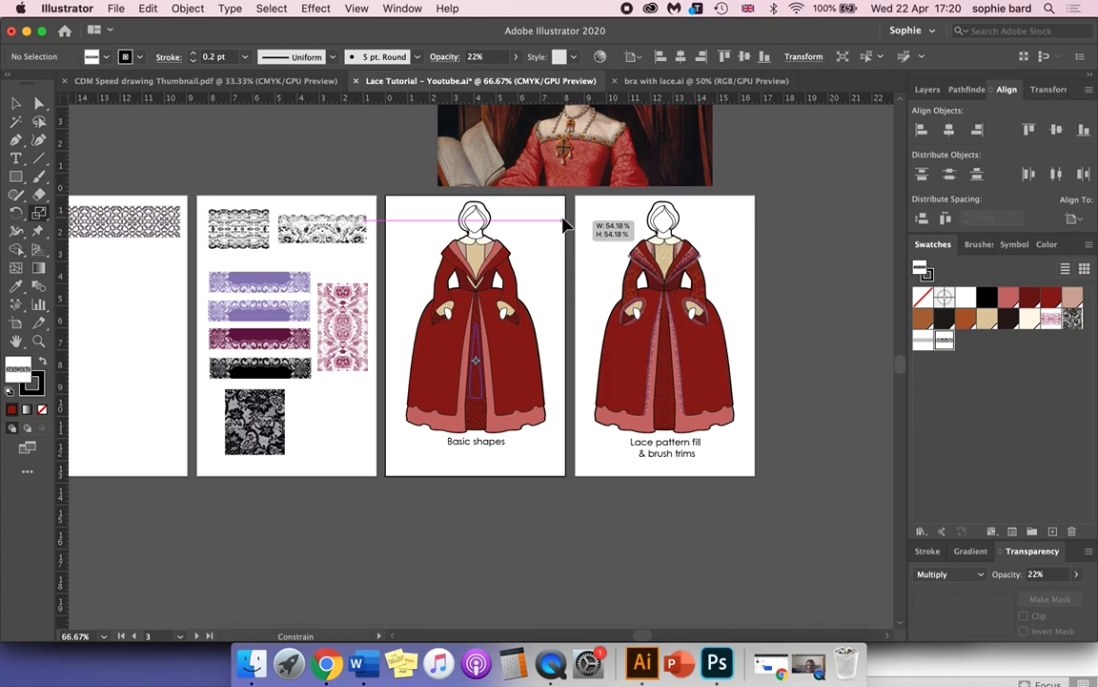
pyautogui.moveTo(566, 223); pyautogui.dragTo(541, 259)
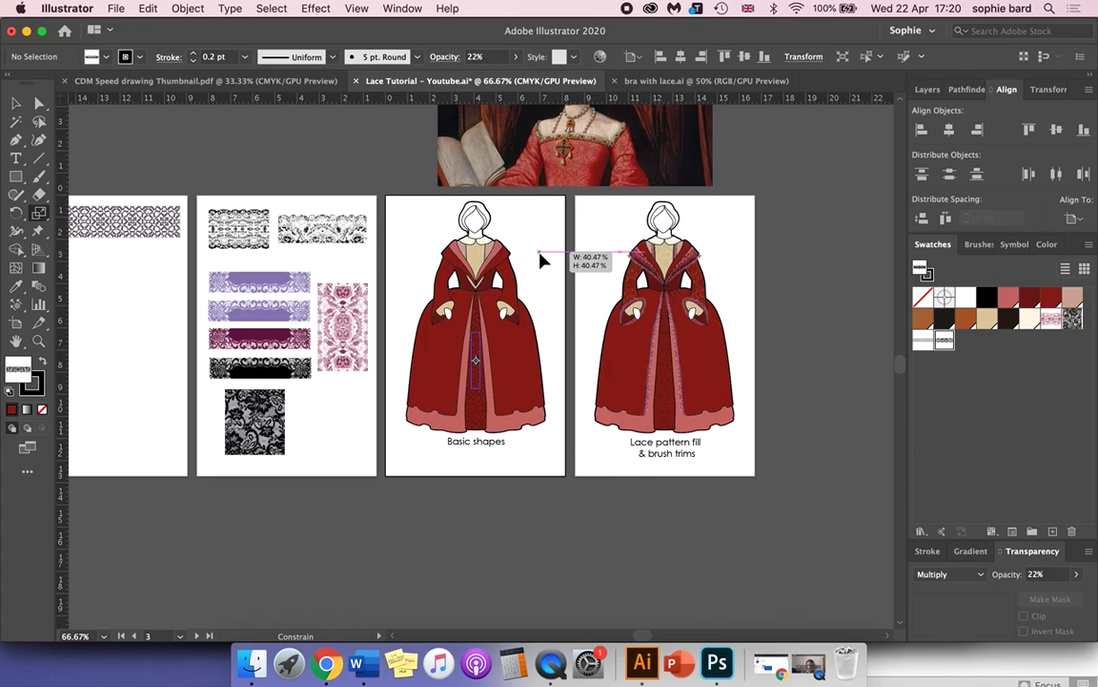
pyautogui.moveTo(540, 259); pyautogui.dragTo(530, 284)
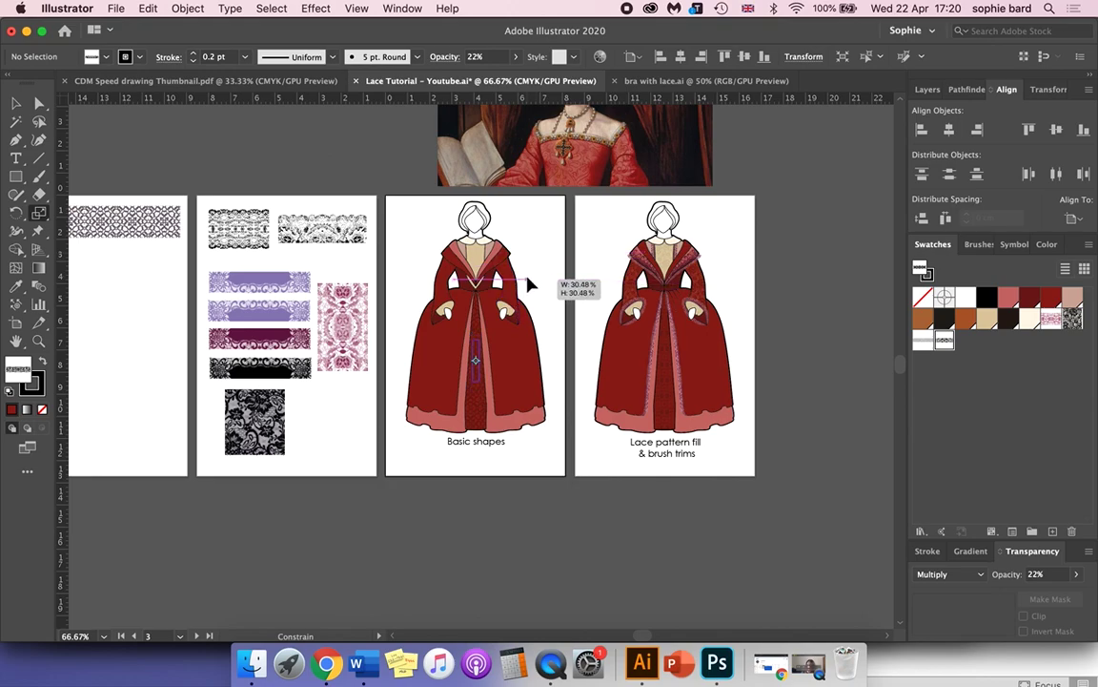
pyautogui.moveTo(531, 285)
pyautogui.mouseDown()
pyautogui.moveTo(520, 298)
pyautogui.moveTo(549, 271)
pyautogui.moveTo(522, 298)
pyautogui.mouseUp()
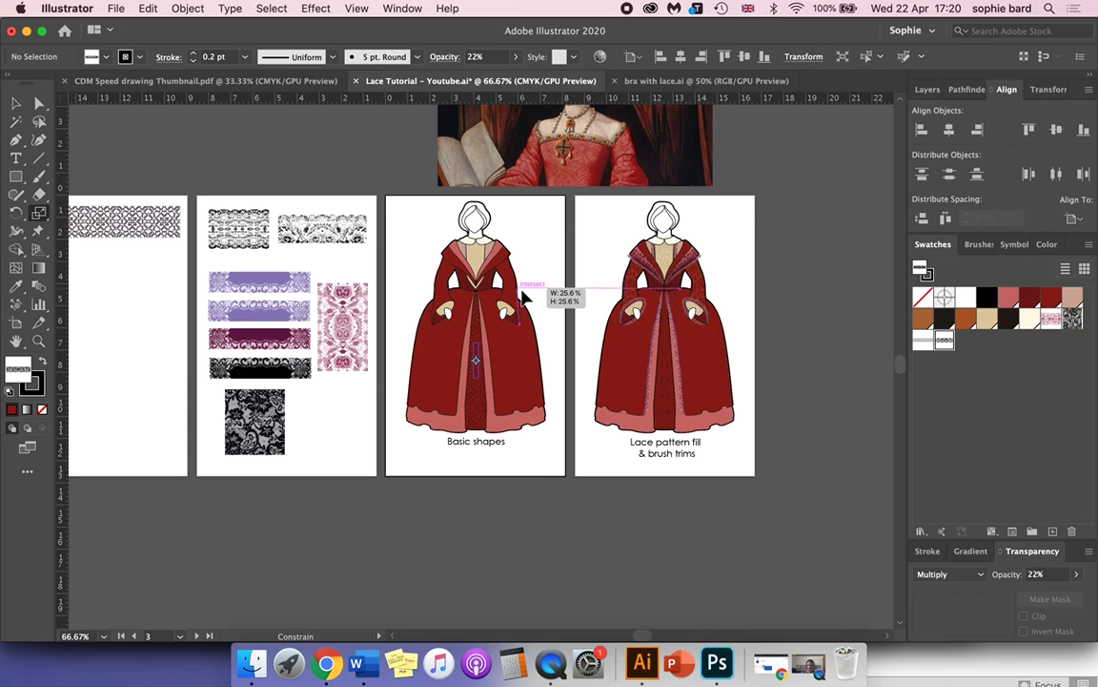
pyautogui.moveTo(523, 298); pyautogui.dragTo(525, 298)
pyautogui.hotkey('shift', '`')
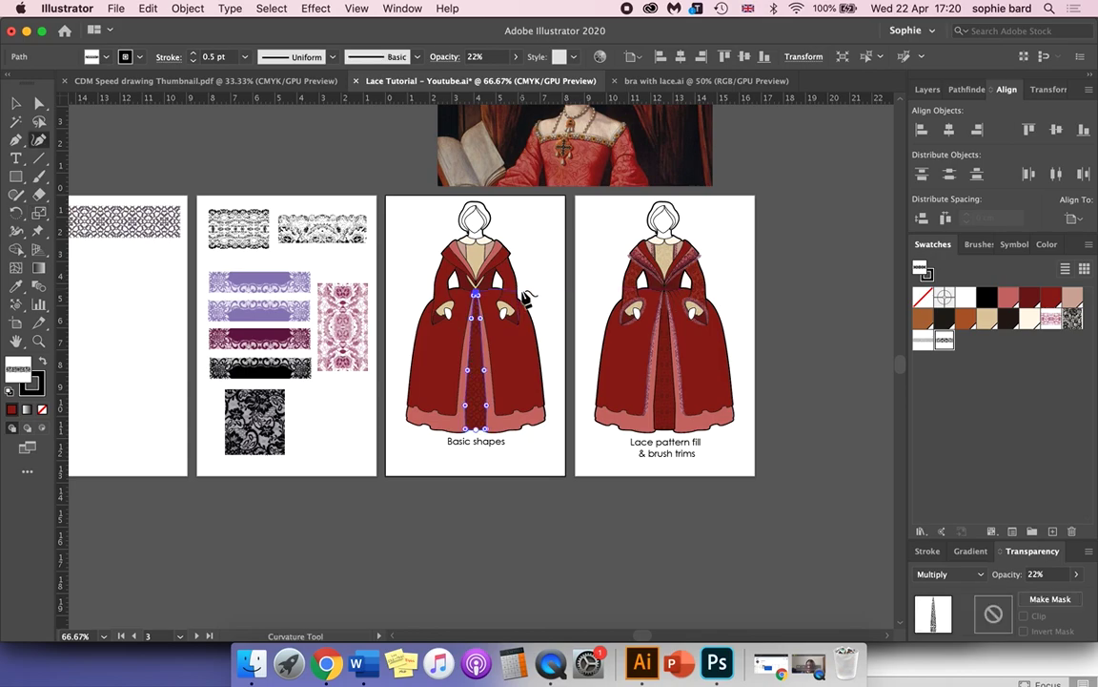
pyautogui.scroll(5, 526, 299)
pyautogui.scroll(-5, 526, 299)
# Undo a stray move of the panel, shrink its lace again, and zoom in to inspect.
pyautogui.click(17, 102)
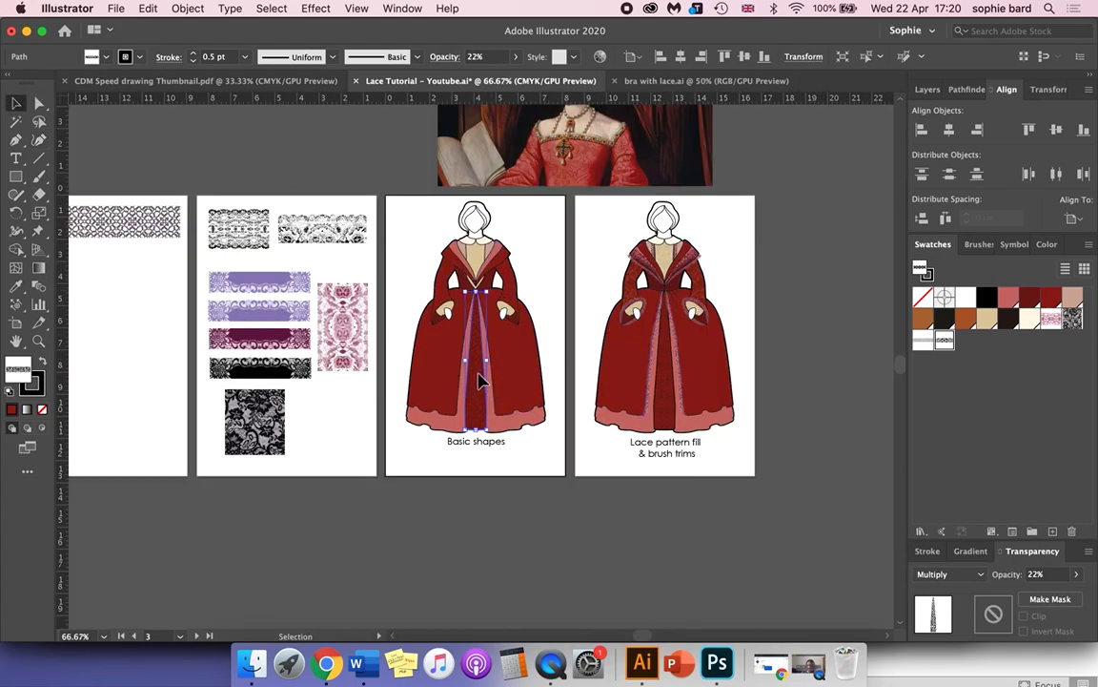
pyautogui.moveTo(480, 381); pyautogui.dragTo(574, 379)
pyautogui.press('super+z')
pyautogui.click(39, 212)
pyautogui.moveTo(640, 203)
pyautogui.mouseDown()
pyautogui.moveTo(579, 308)
pyautogui.moveTo(541, 341)
pyautogui.mouseUp()
pyautogui.hotkey('shift', '`')
pyautogui.press('super+equal')
pyautogui.press('super+equal')
pyautogui.press('super+equal')
pyautogui.press('super+equal')
pyautogui.press('super+equal')
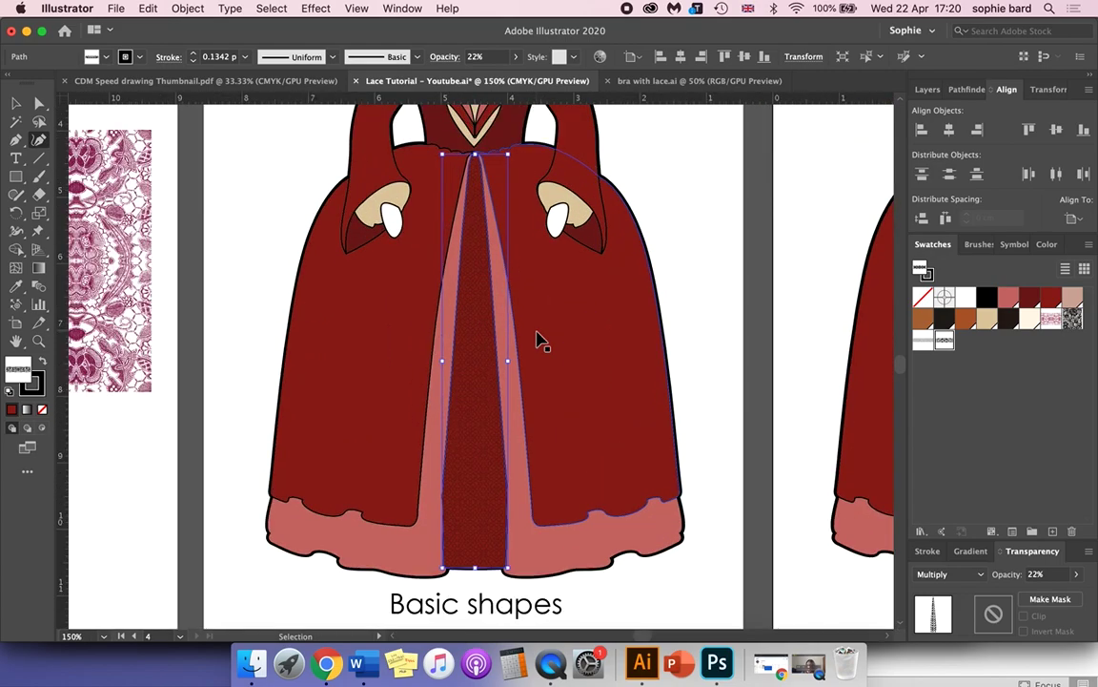
pyautogui.press('super+equal')
pyautogui.press('super+equal')
pyautogui.press('super+equal')
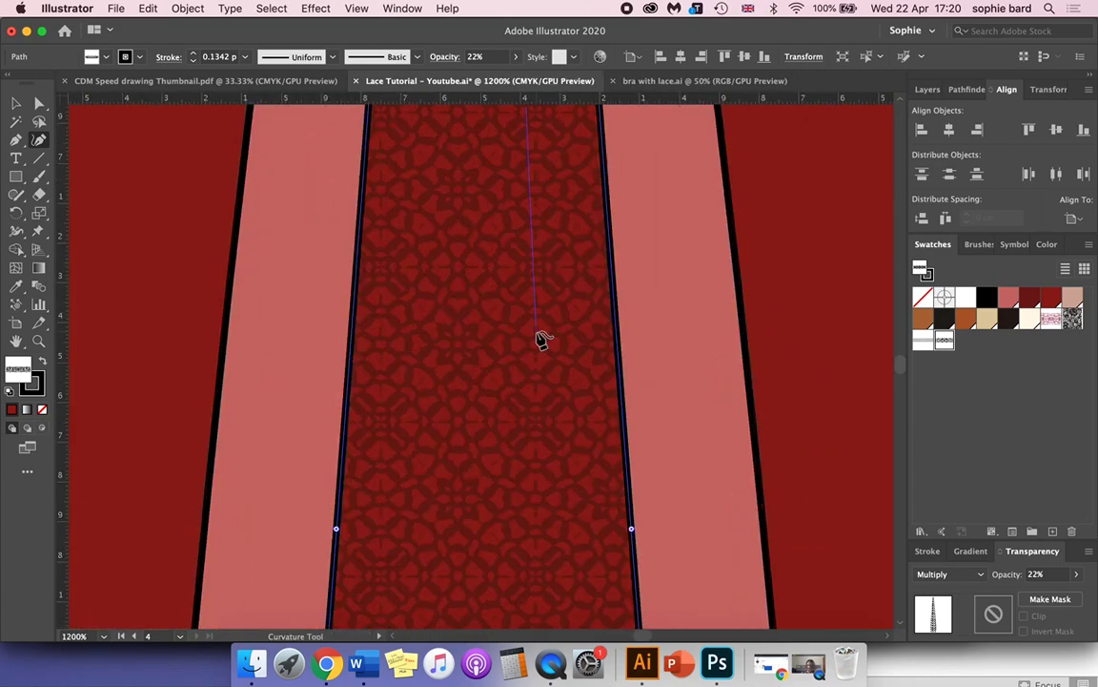
pyautogui.press('super+minus')
pyautogui.press('super+minus')
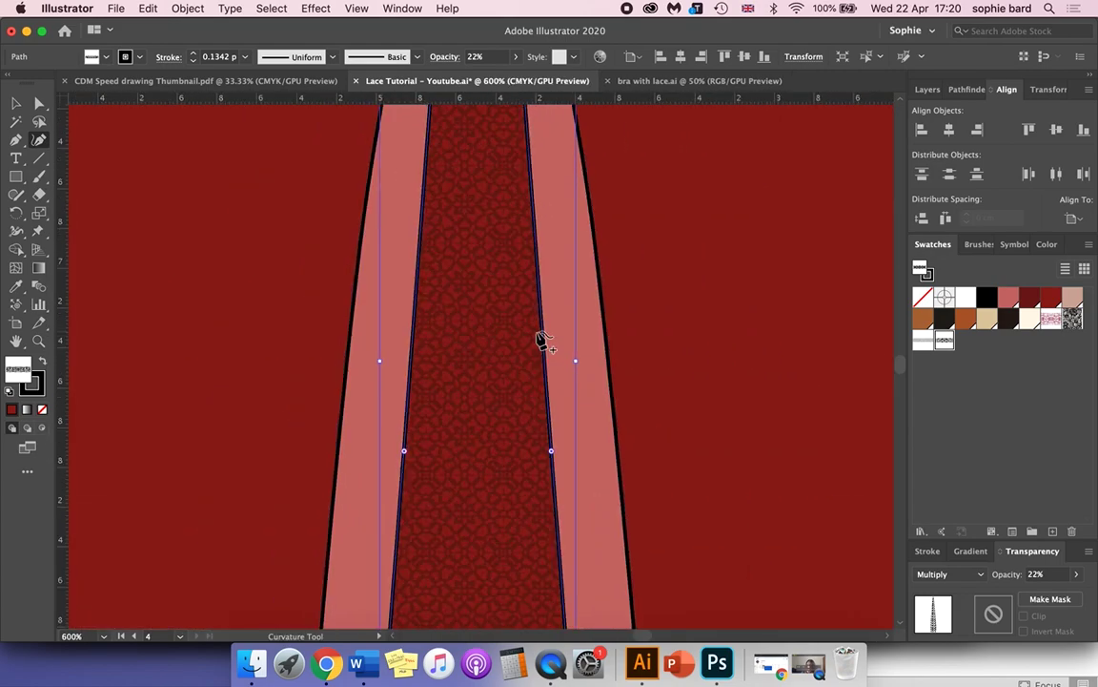
pyautogui.click(147, 8)
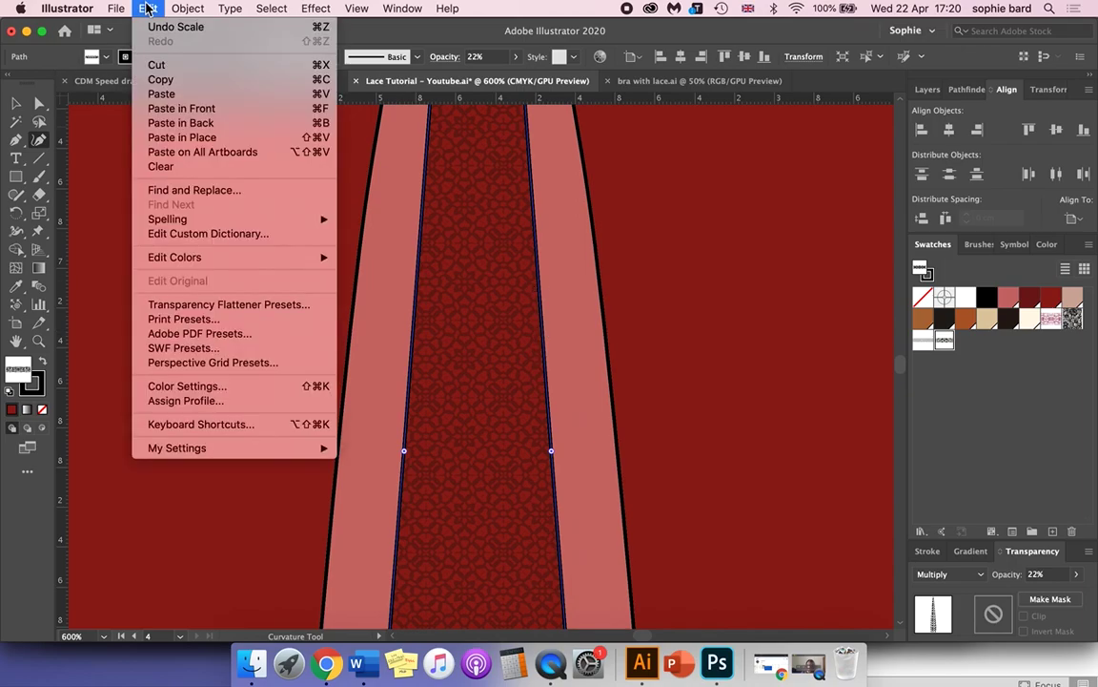
# Undo the previous scale and shrink the front panel's lace proportionally once more.
pyautogui.click(221, 25)
pyautogui.press('super+1')
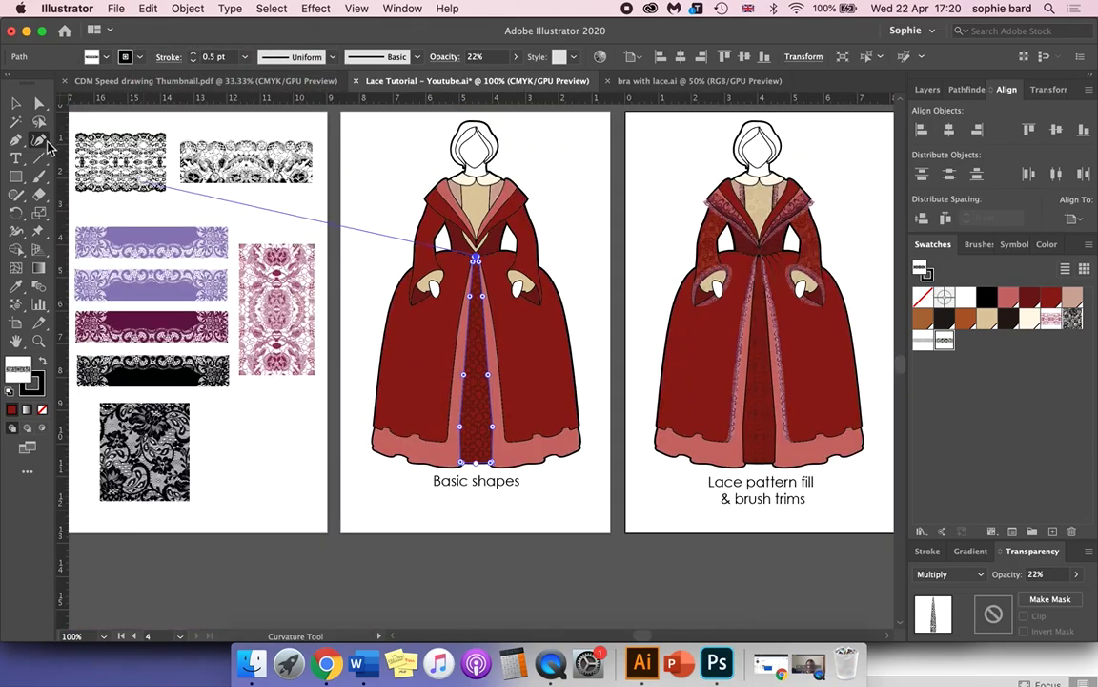
pyautogui.click(42, 217)
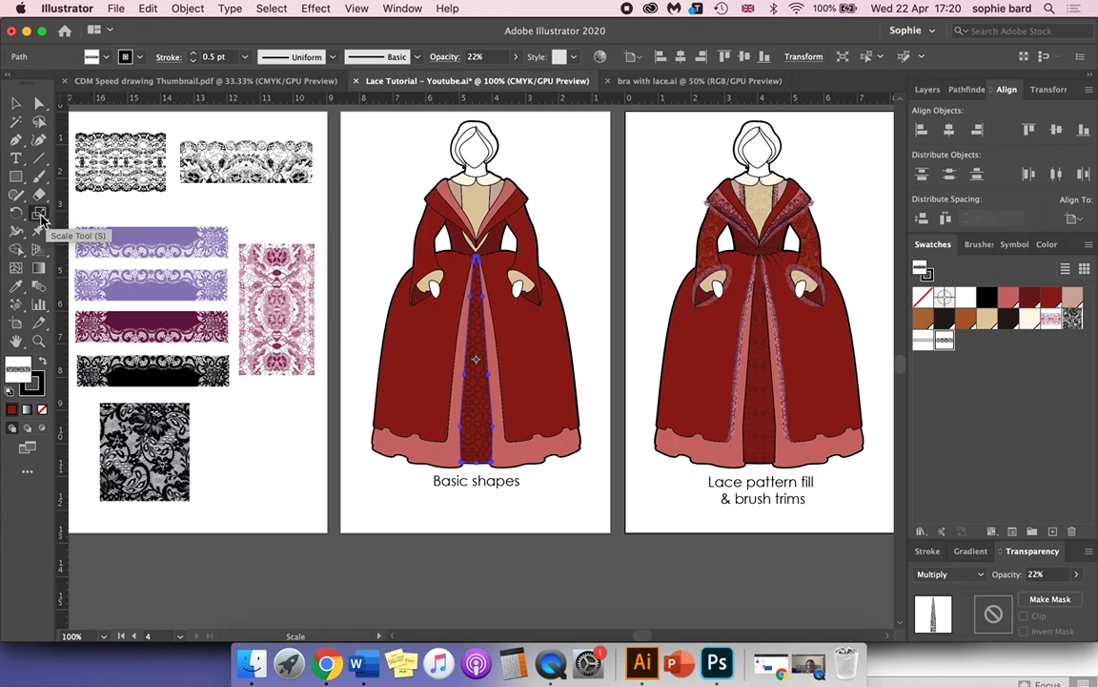
pyautogui.moveTo(689, 138)
pyautogui.mouseDown()
pyautogui.moveTo(543, 285)
pyautogui.moveTo(577, 248)
pyautogui.mouseUp()
pyautogui.press('shift')
pyautogui.hotkey('shift', '`')
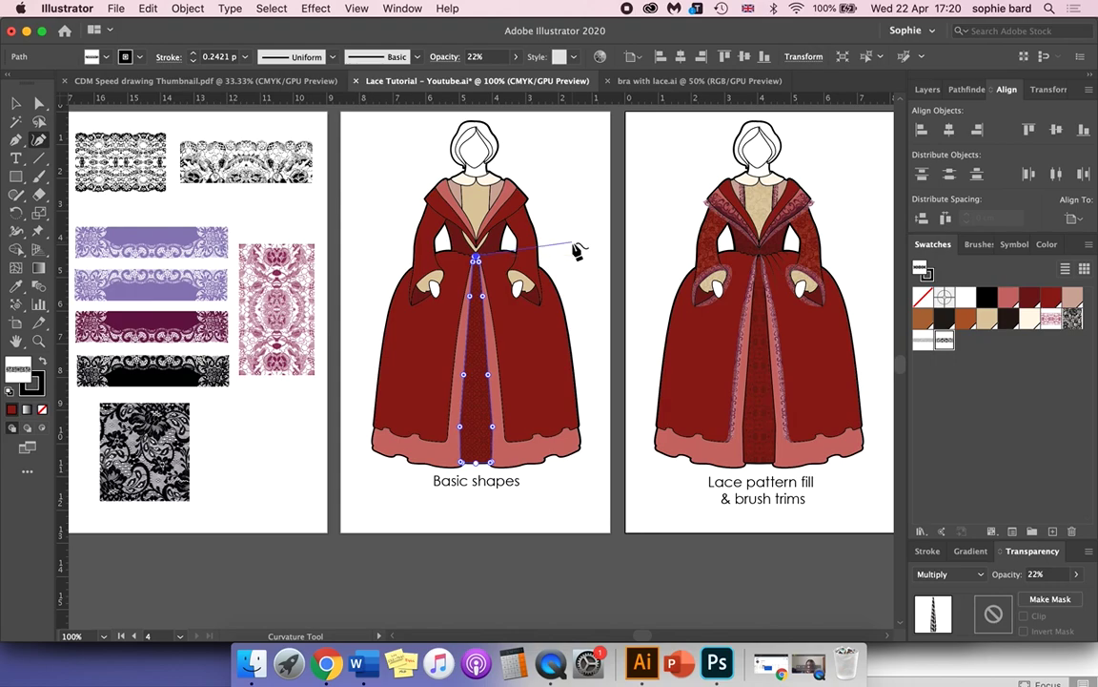
# Zoom in and out on the front panel to inspect the finer lace pattern.
pyautogui.press('super+equal')
pyautogui.press('super+equal')
pyautogui.press('super+equal')
pyautogui.press('super+equal')
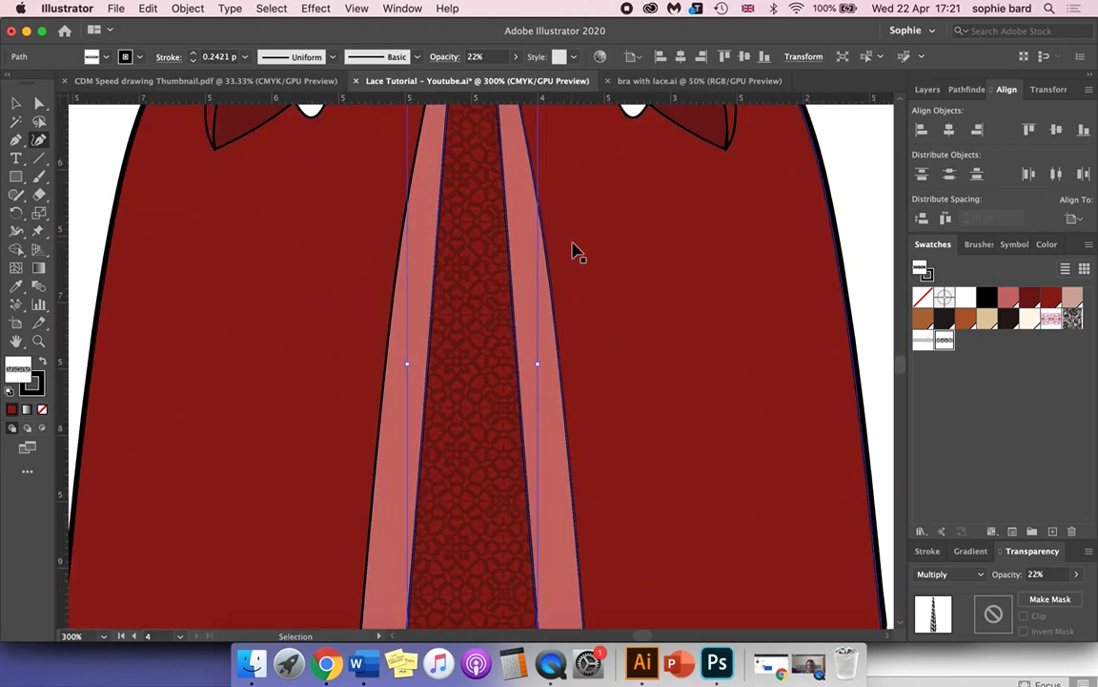
pyautogui.press('super+minus')
pyautogui.press('super+minus')
pyautogui.press('super+minus')
pyautogui.press('super+minus')
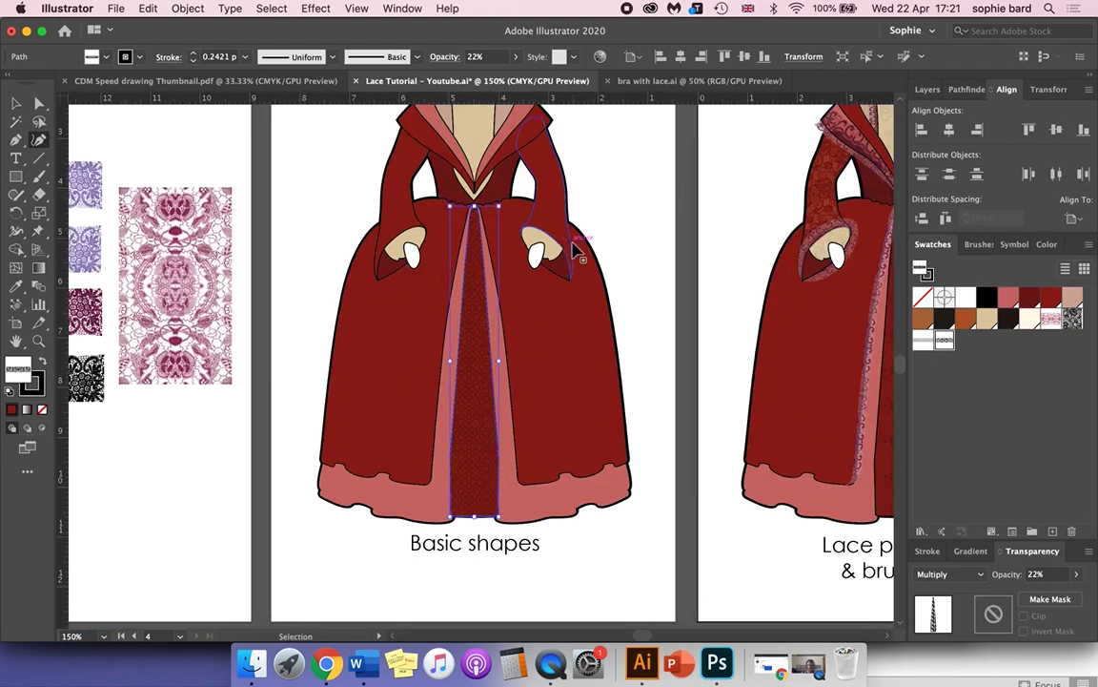
pyautogui.press('super+equal')
pyautogui.press('super+equal')
pyautogui.press('super+equal')
pyautogui.press('super+equal')
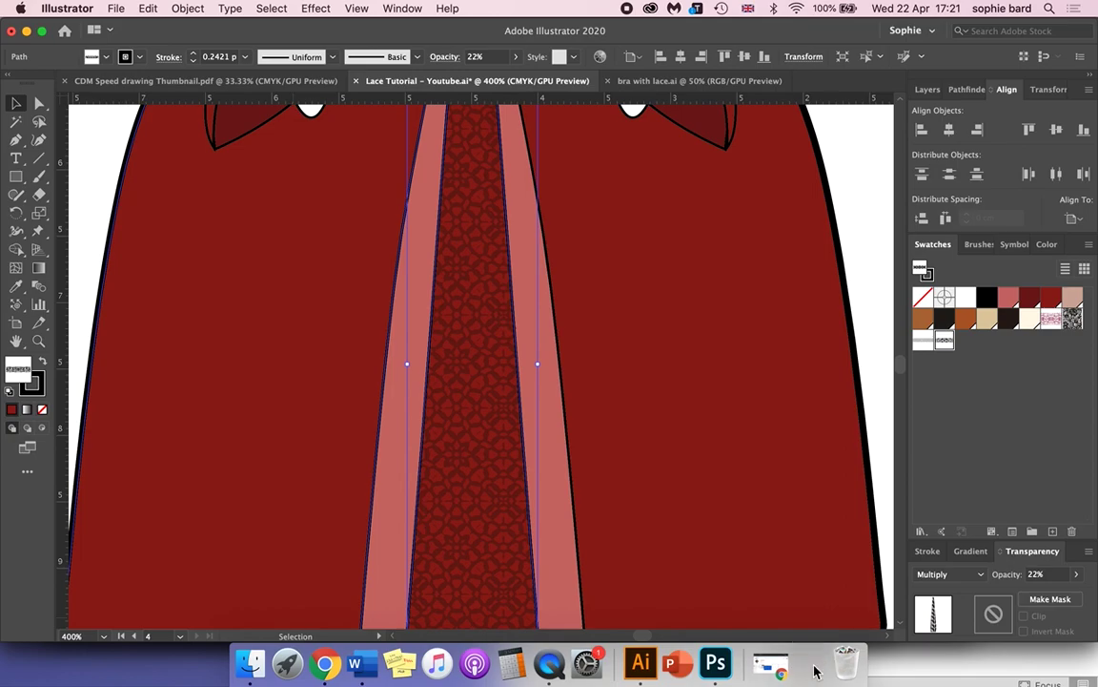
pyautogui.click(811, 664)
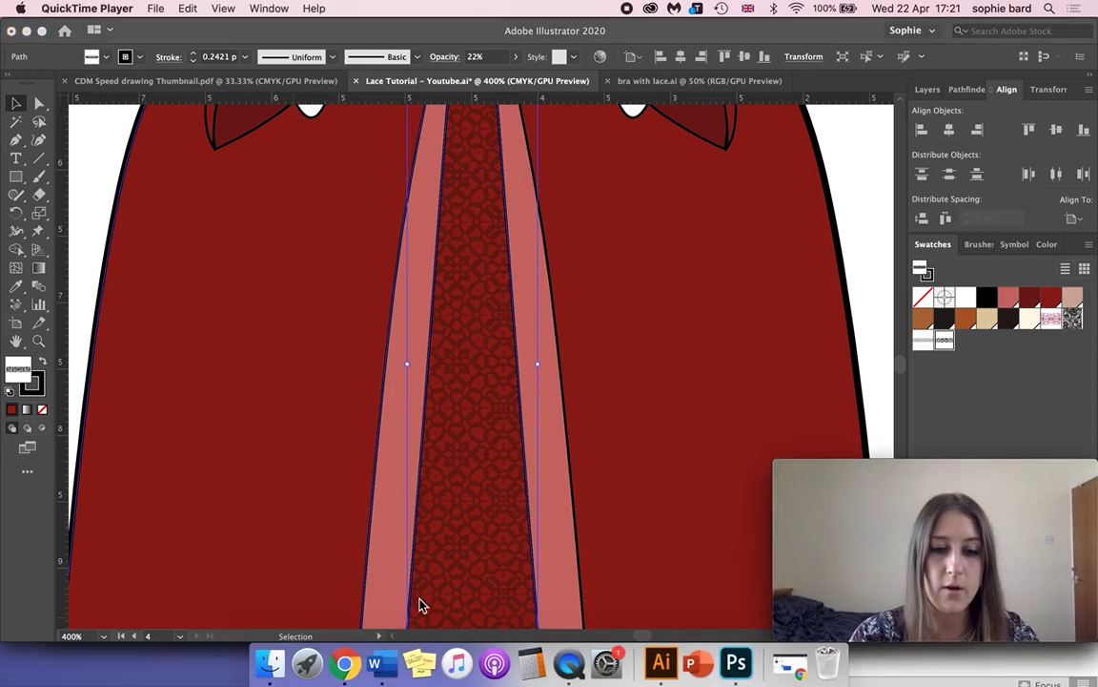
# In Chrome, run a Google search for 'tilde key' in a new tab.
pyautogui.click(338, 668)
pyautogui.click(807, 37)
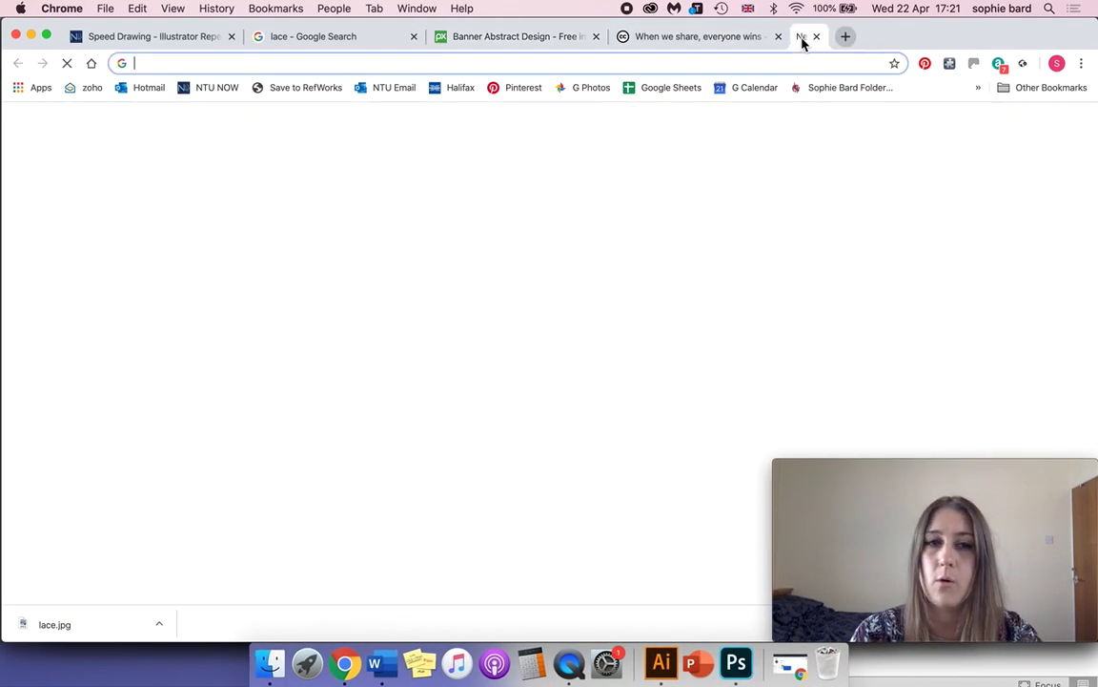
pyautogui.write('tild')
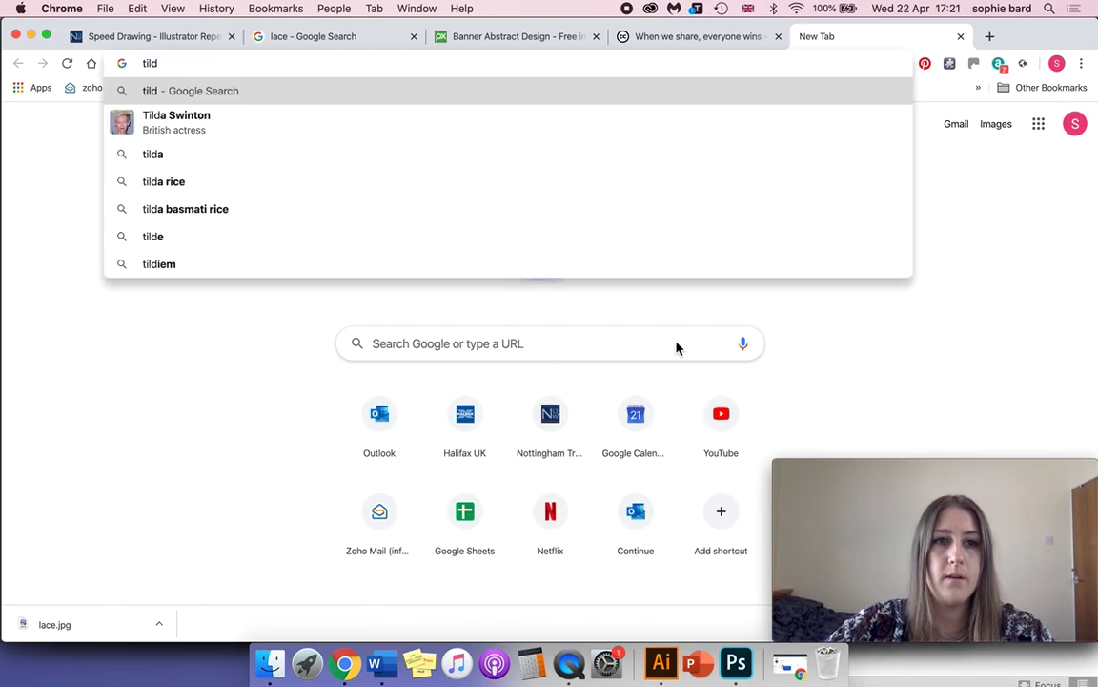
pyautogui.write('ie')
pyautogui.press('BackSpace')
pyautogui.press('BackSpace')
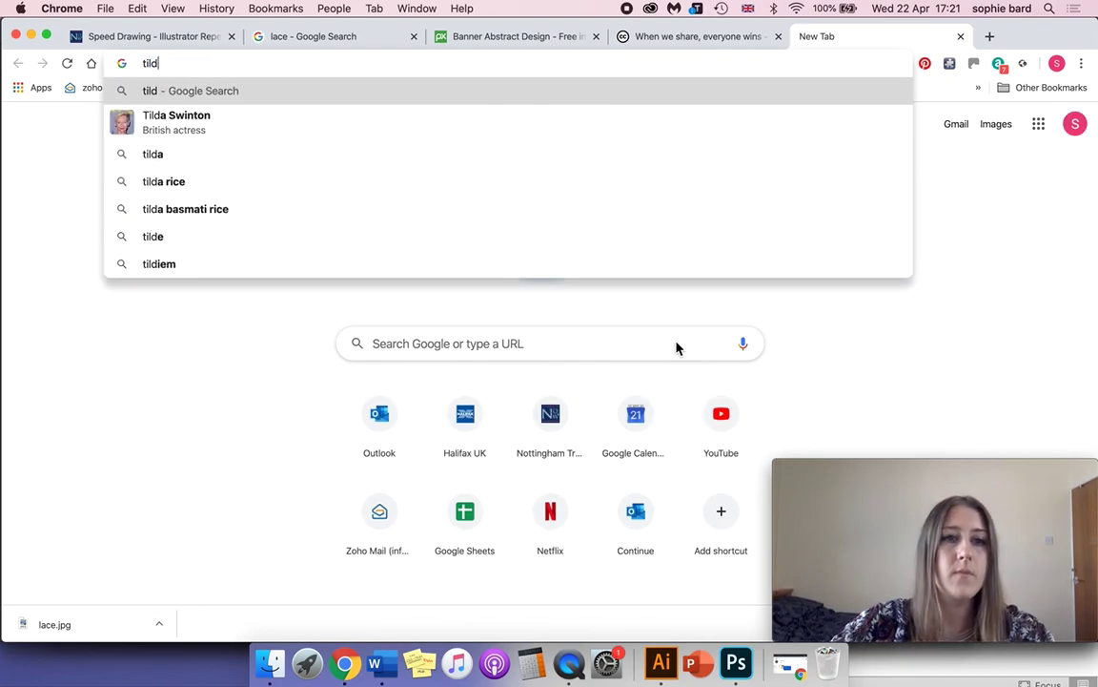
pyautogui.write('e')
pyautogui.press('Down')
pyautogui.press('Return')
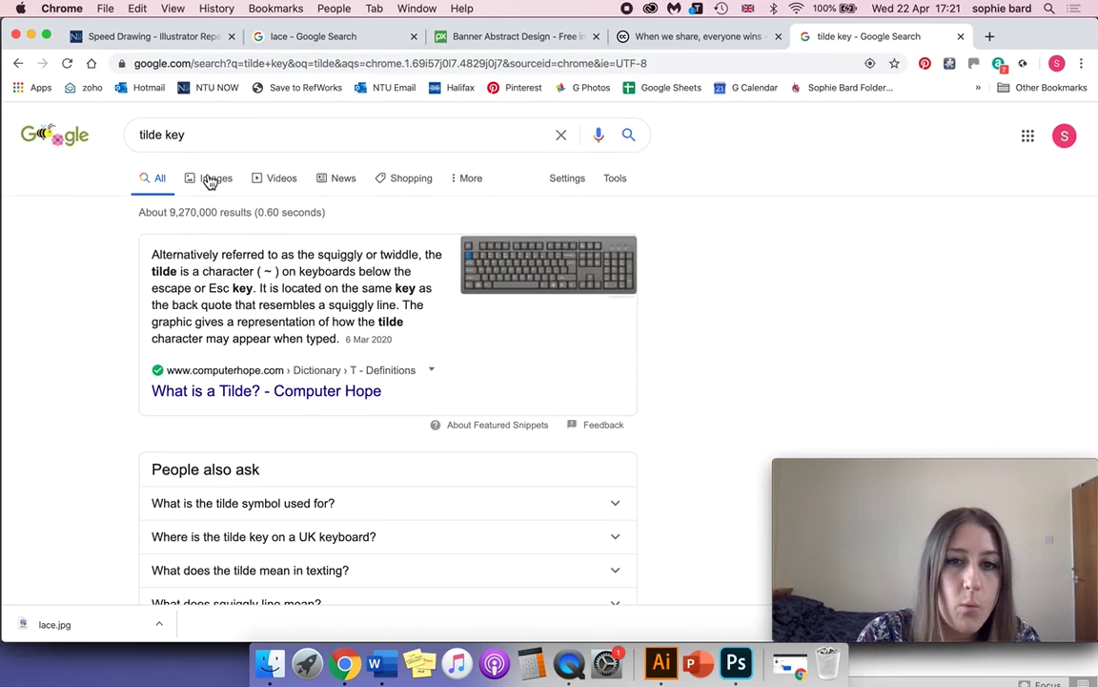
# Browse the 'tilde key' image results, then return to Illustrator.
pyautogui.click(209, 179)
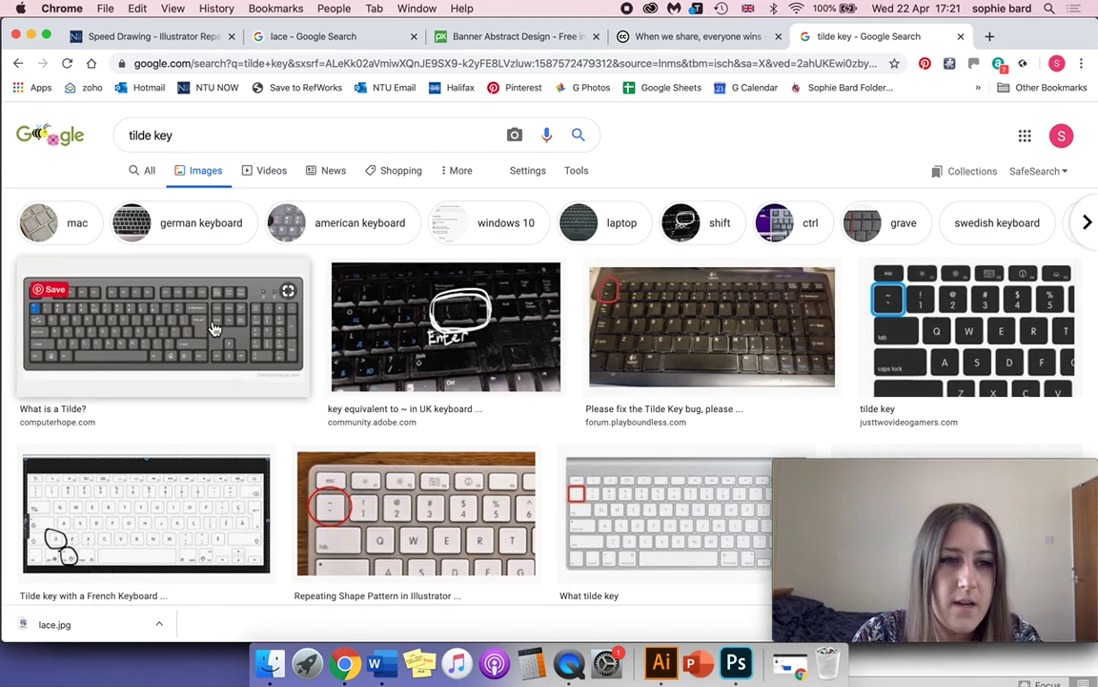
pyautogui.scroll(-3, 674, 360)
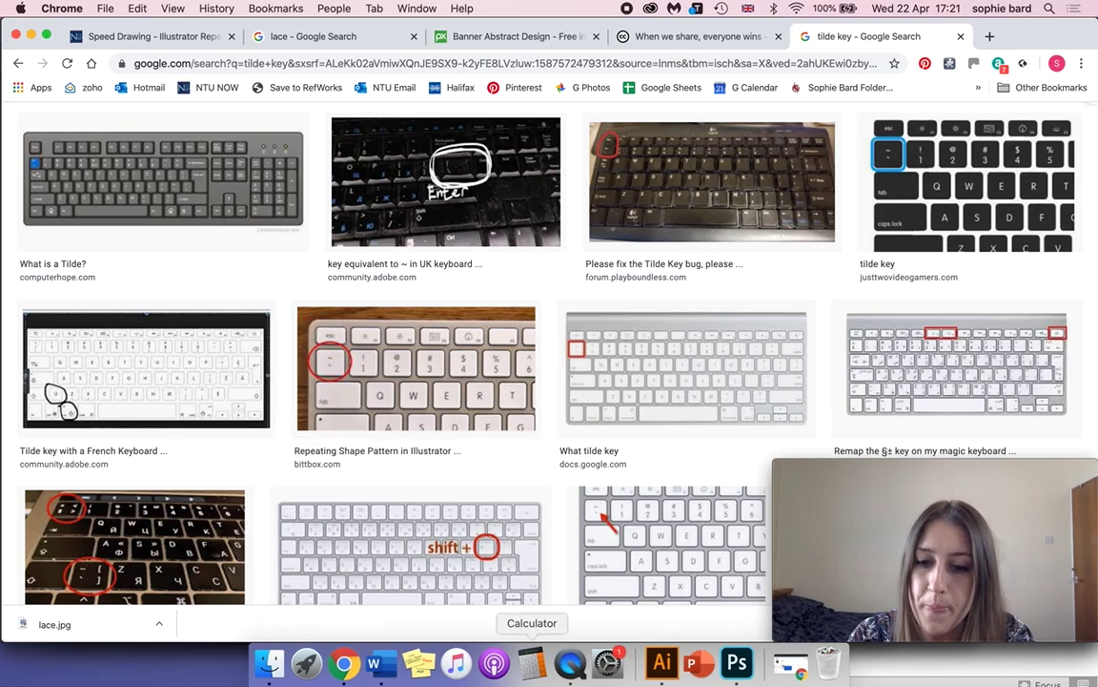
pyautogui.click(663, 665)
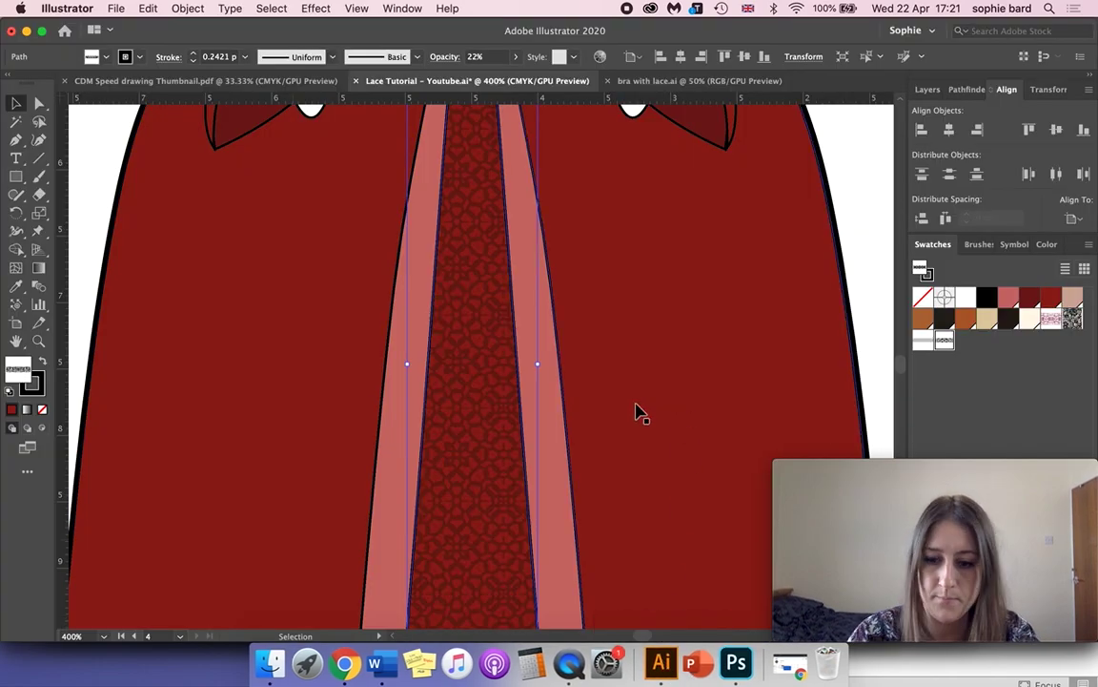
# Zoom the view to 200% on the dress with the Selection tool active.
pyautogui.press('super+minus')
pyautogui.press('super+minus')
pyautogui.press('v')
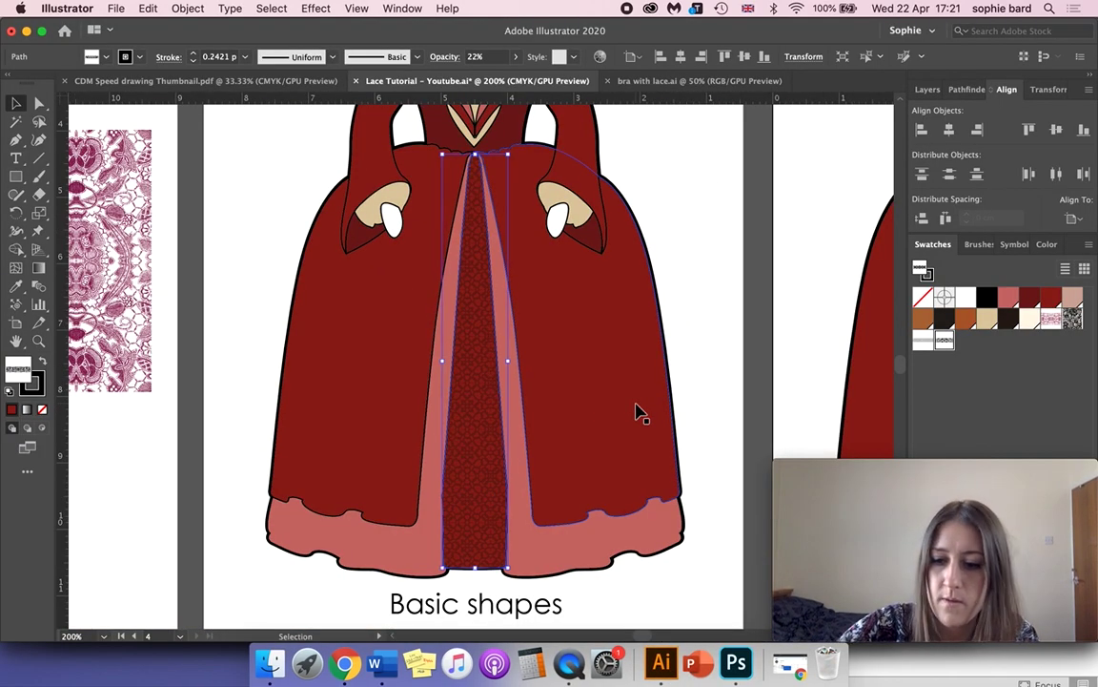
pyautogui.press('super+minus')
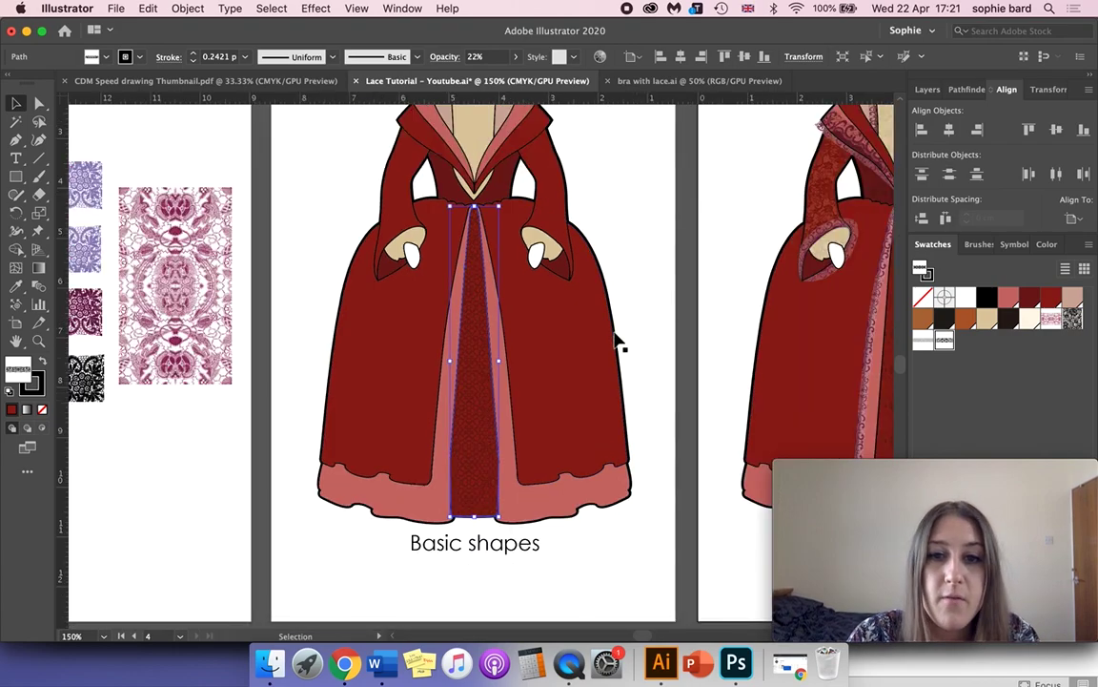
pyautogui.press('super+equal')
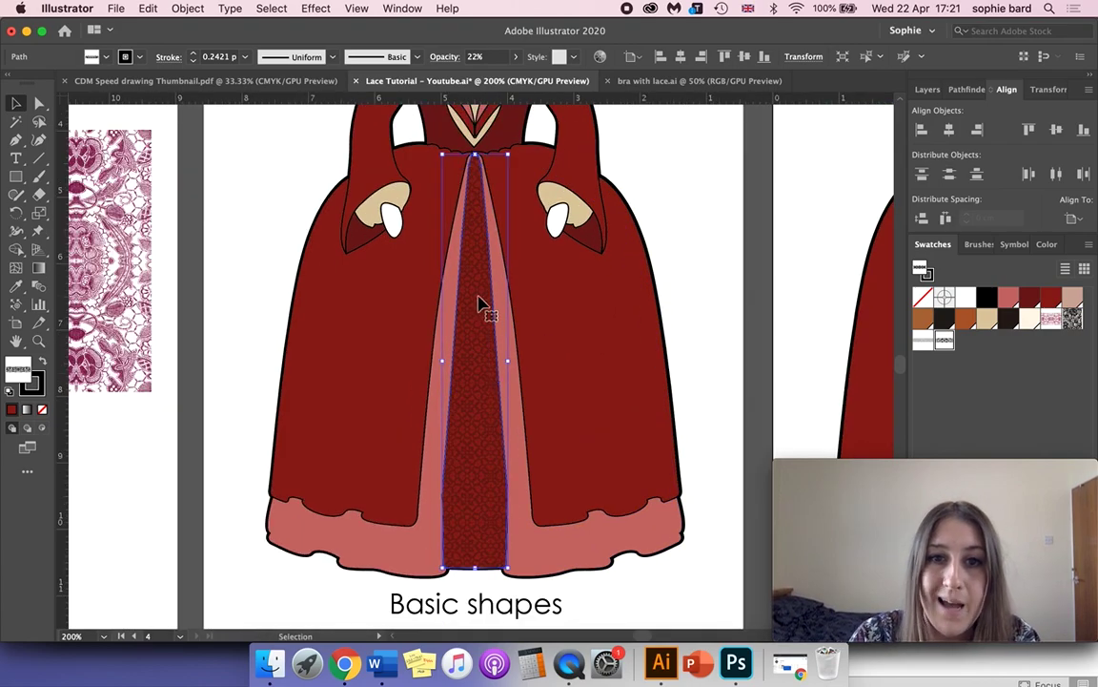
pyautogui.scroll(5, 482, 305)
pyautogui.hscroll(3, 481, 305)
# Select only the left sleeve path with the Direct Selection tool.
pyautogui.click(40, 103)
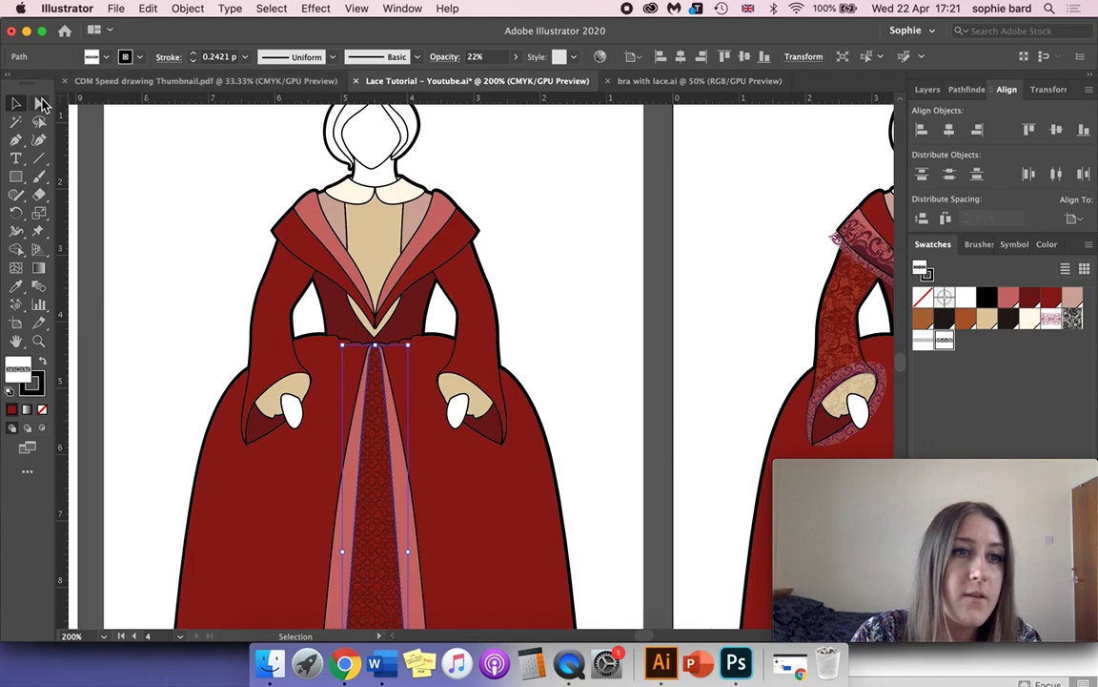
pyautogui.click(284, 303)
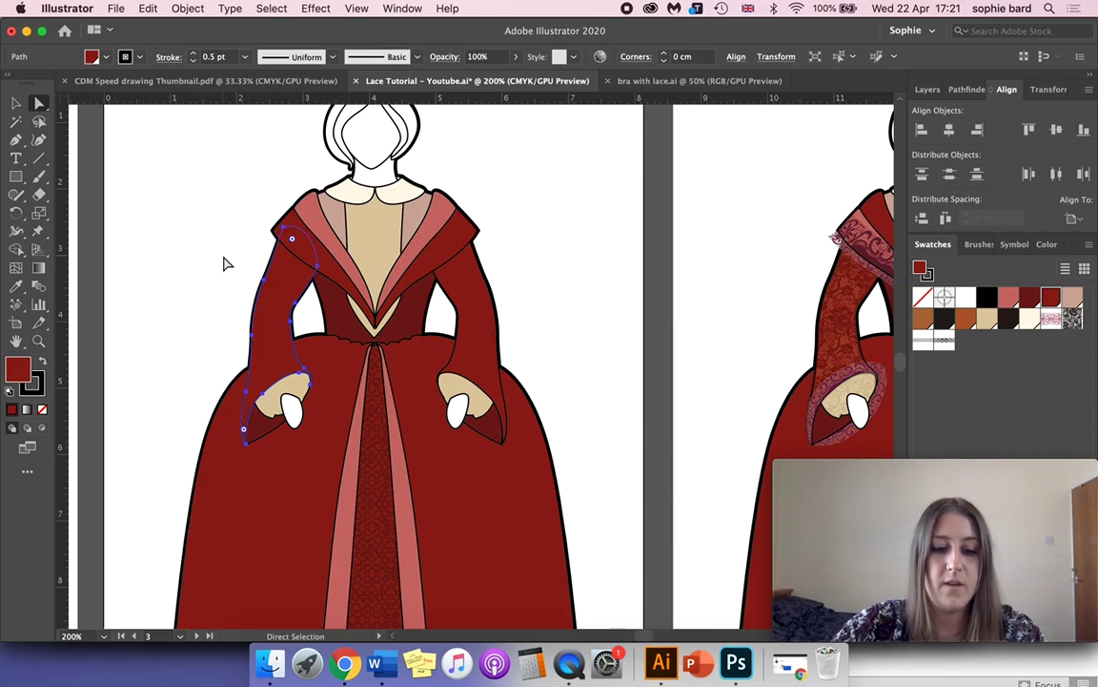
pyautogui.press('v')
pyautogui.press('a')
pyautogui.press('v')
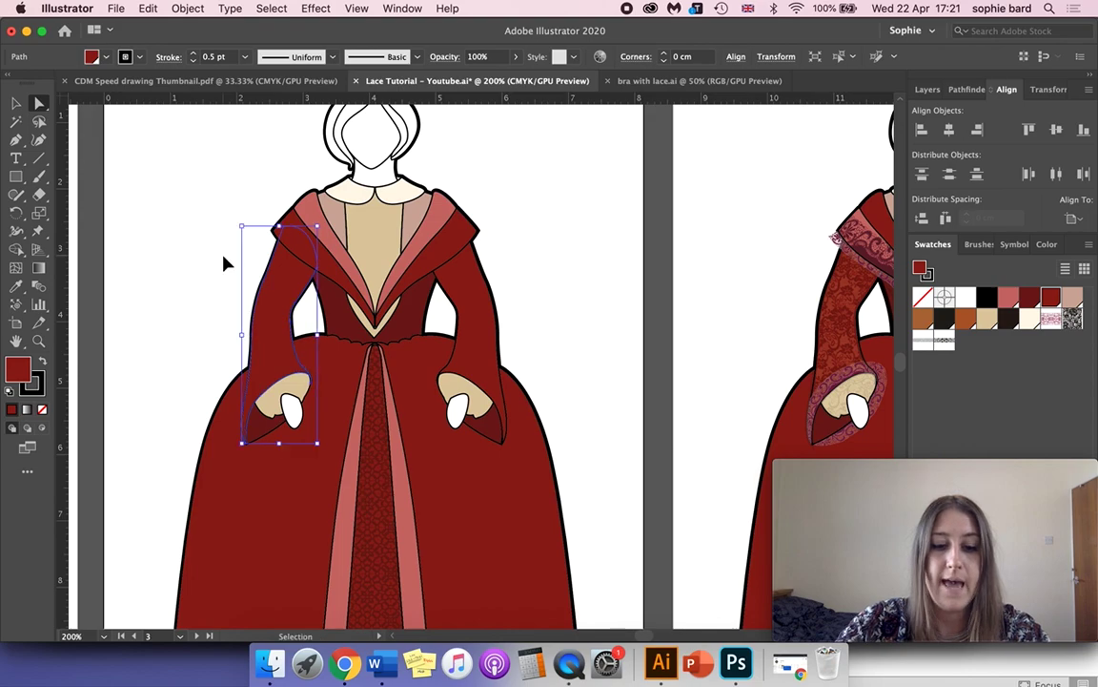
pyautogui.press('a')
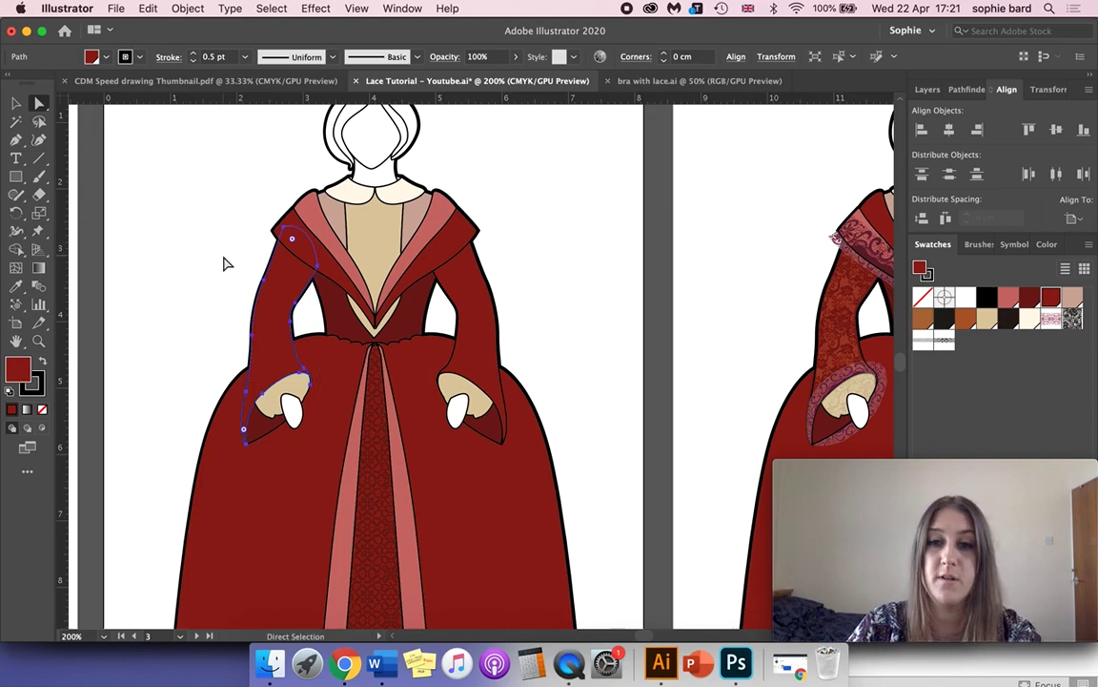
pyautogui.scroll(-5, 224, 263)
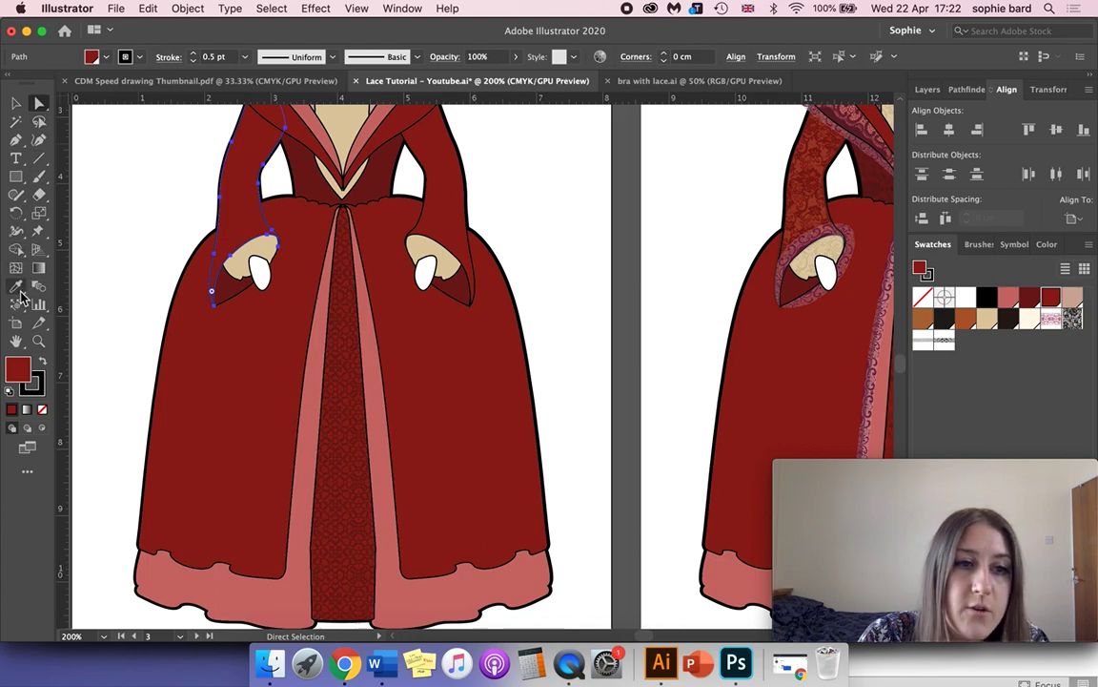
pyautogui.click(20, 290)
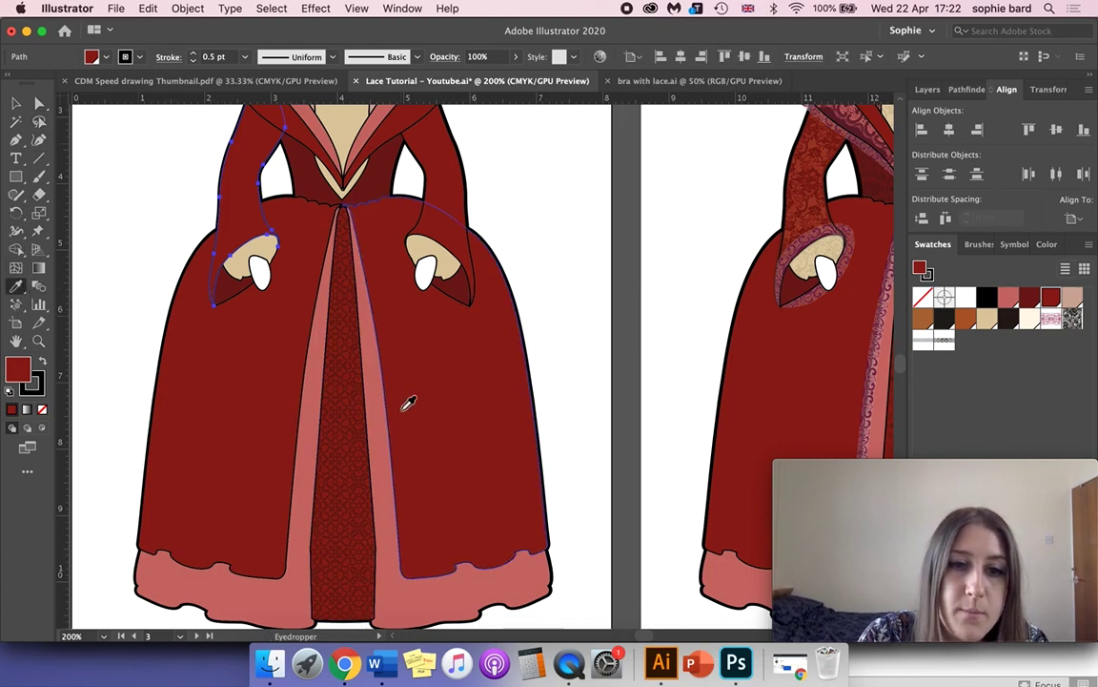
# Eyedrop the front panel's lace fill at 22% opacity onto the left sleeve.
pyautogui.click(351, 411)
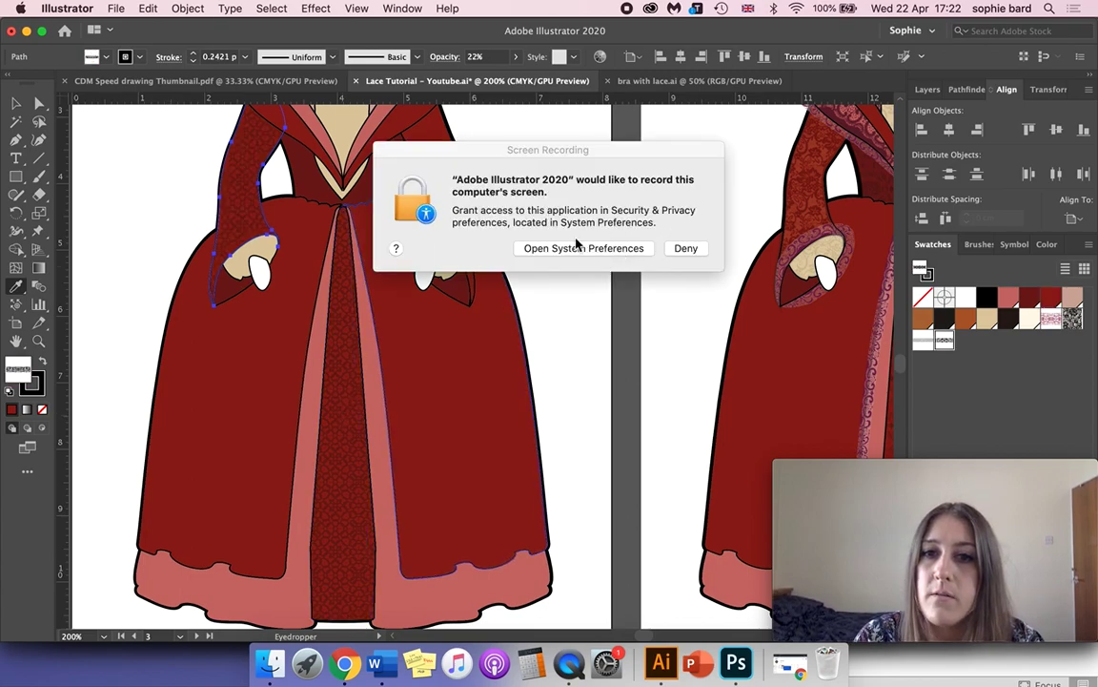
pyautogui.press('Return')
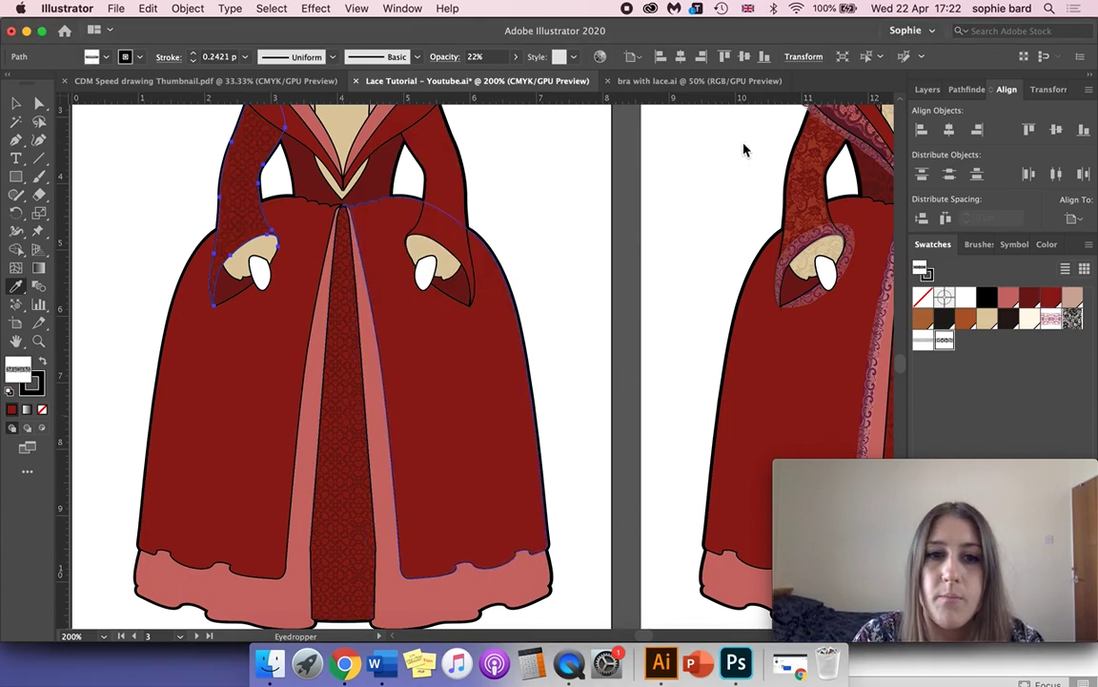
pyautogui.click(16, 102)
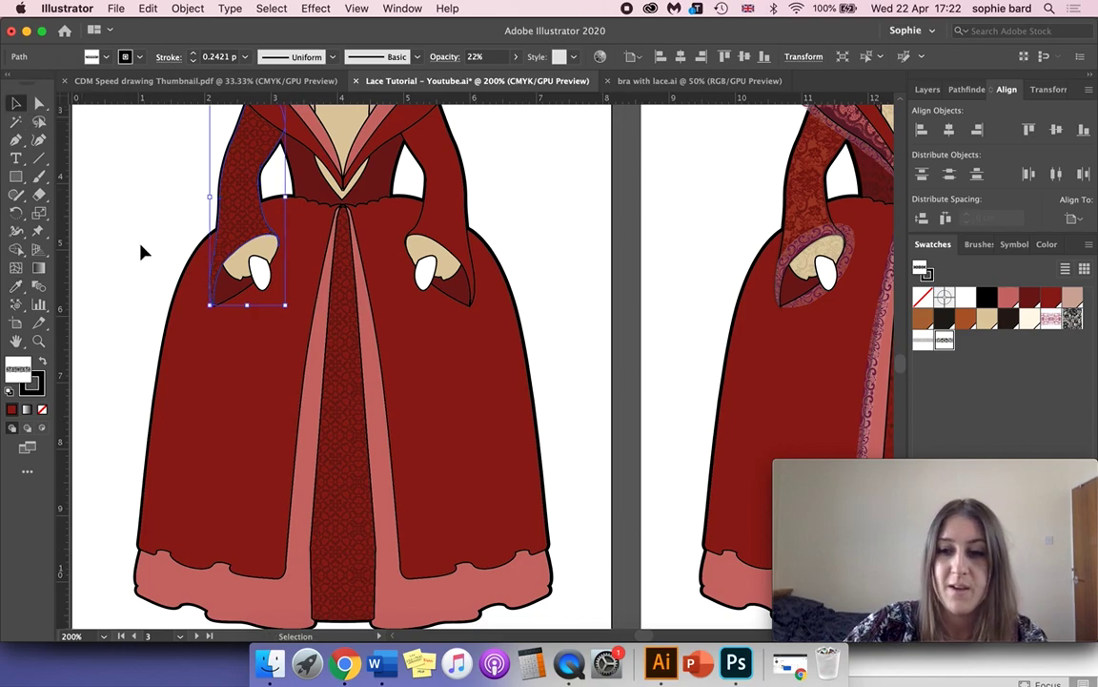
pyautogui.press('super+minus')
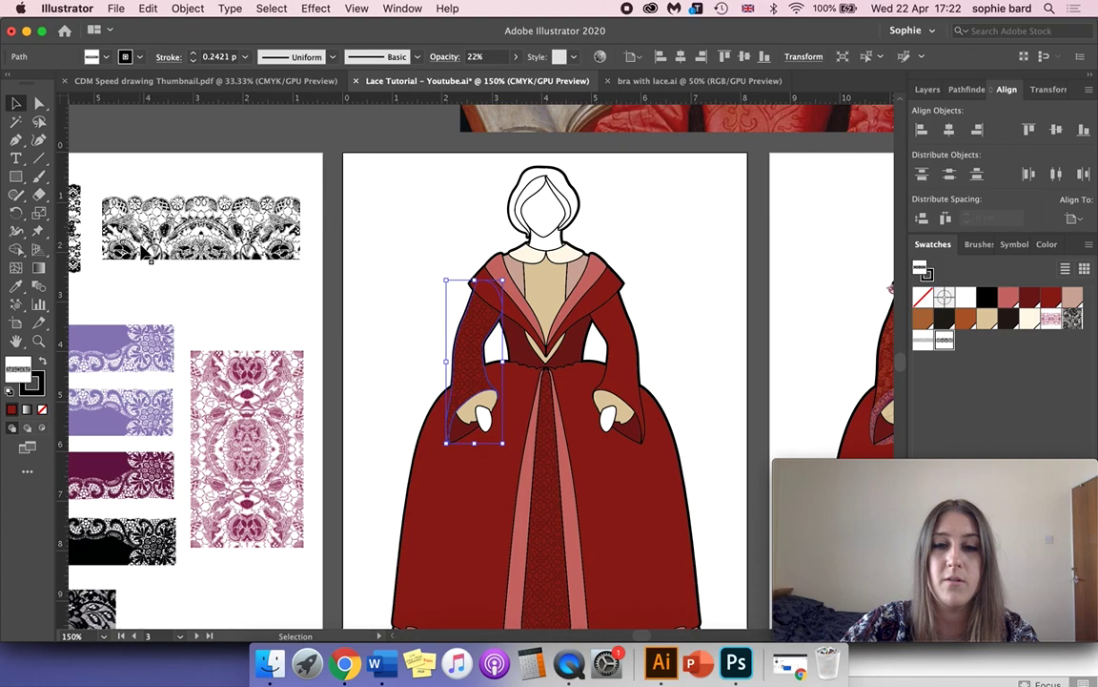
# Zoom out to 100% and pan so both gown artboards are visible side by side.
pyautogui.press('super+minus')
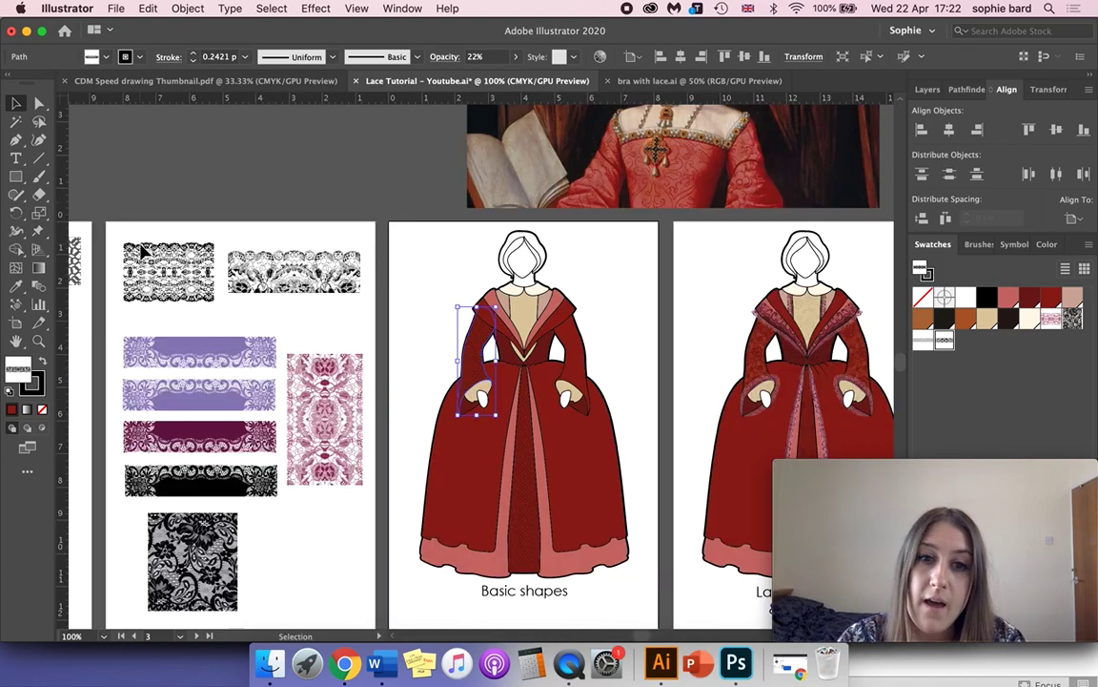
pyautogui.scroll(-5, 143, 249)
pyautogui.hscroll(3, 143, 250)
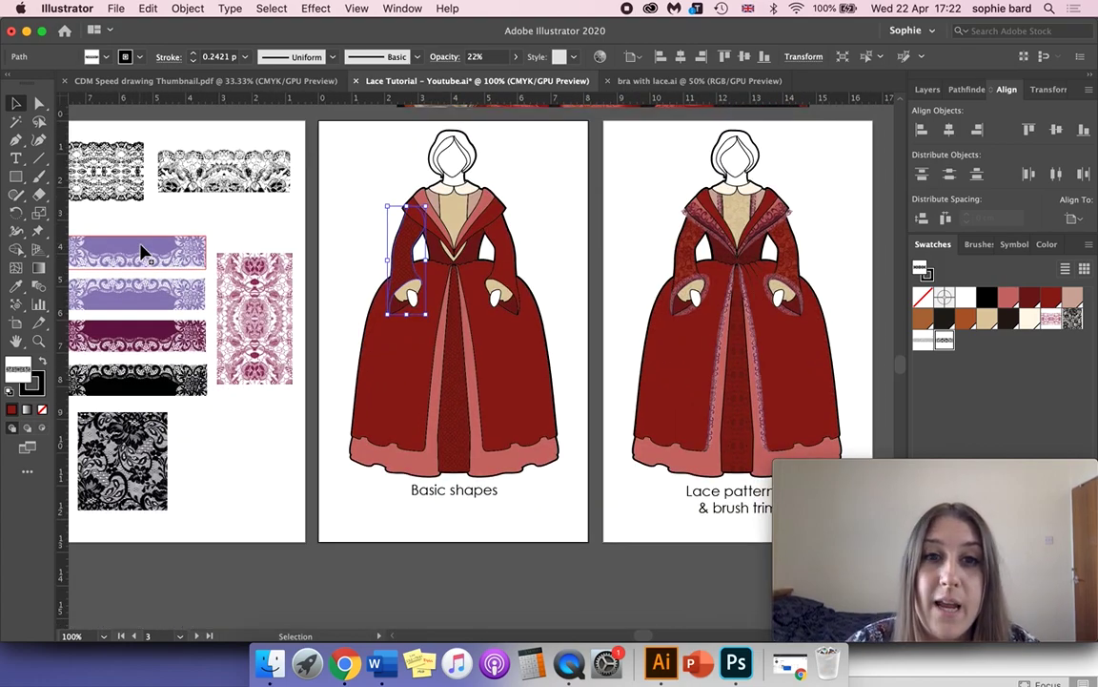